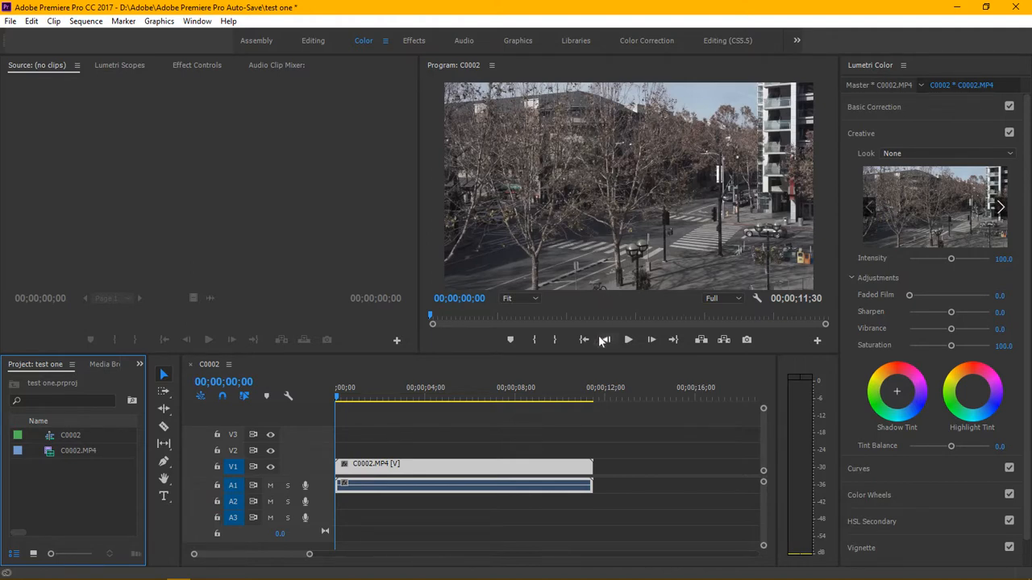
Play back part of the C0002 sequence to review the ungraded footage, and return the playhead to the start
left_click(628, 339)
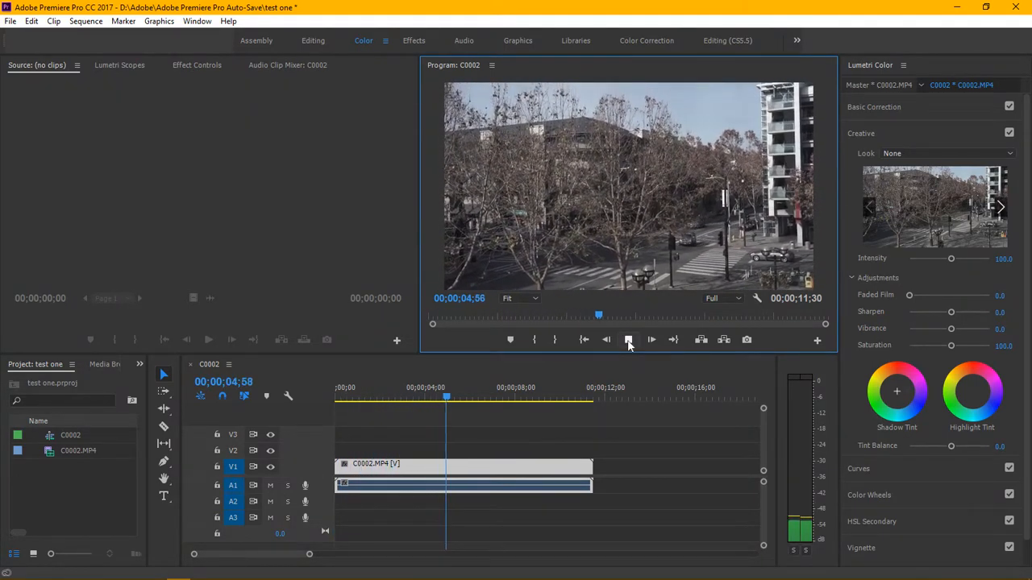
left_click(629, 340)
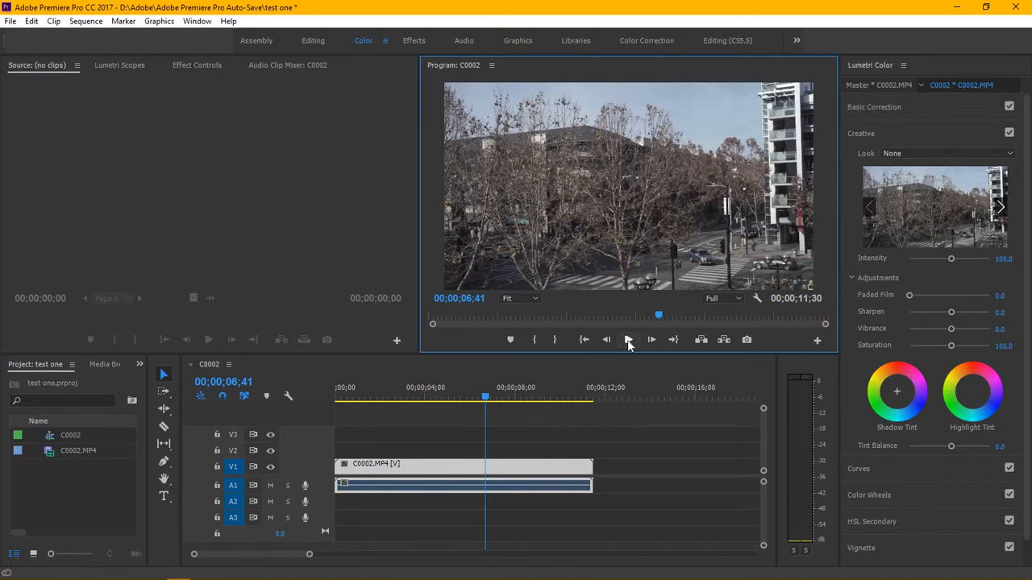
left_click(486, 397)
left_click_drag(486, 396, 232, 408)
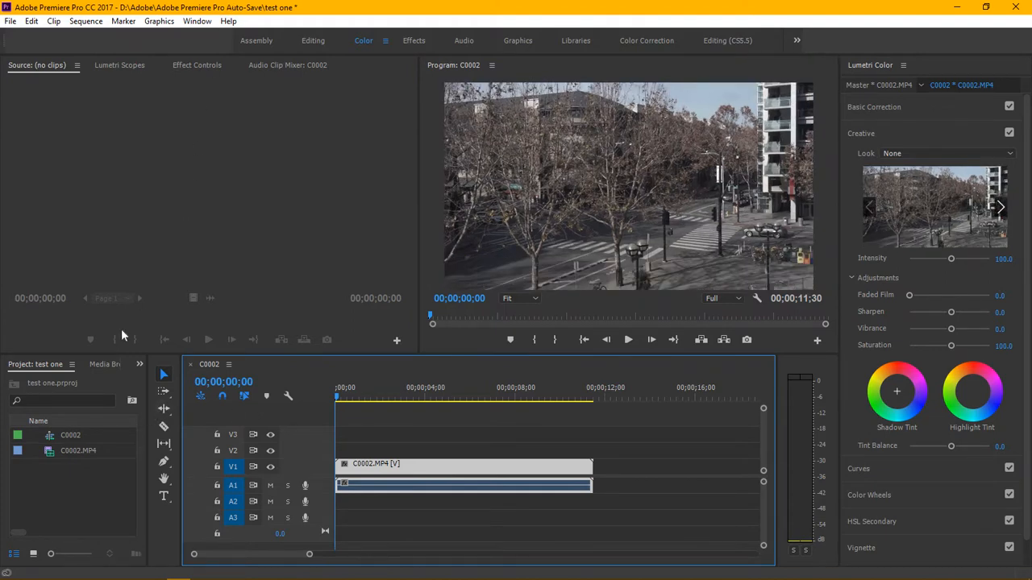
Search the effects for "film convert" and apply FilmConvert Pro 2.36 to the C0002.MP4 clip on V1
left_click(138, 364)
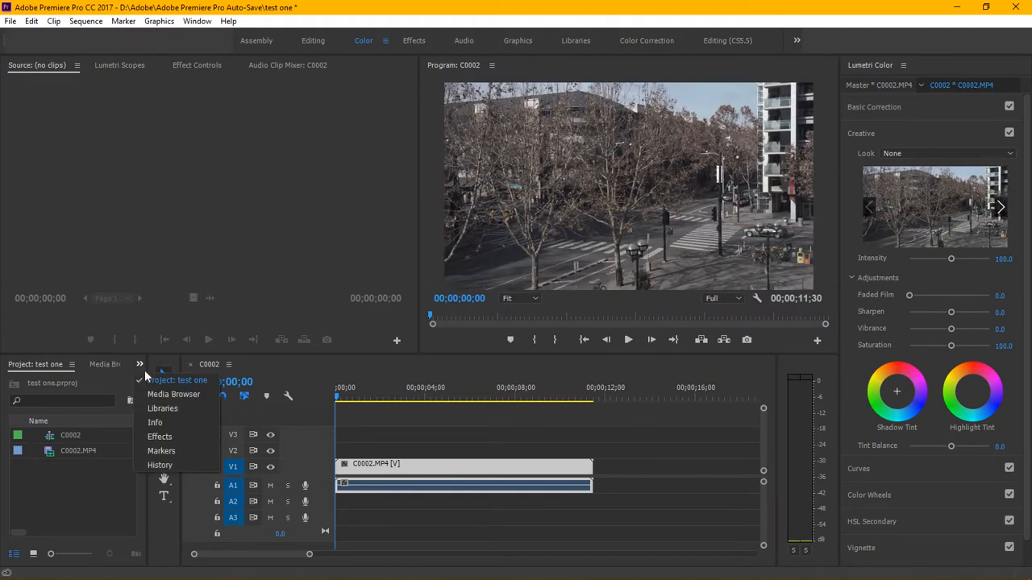
left_click(165, 436)
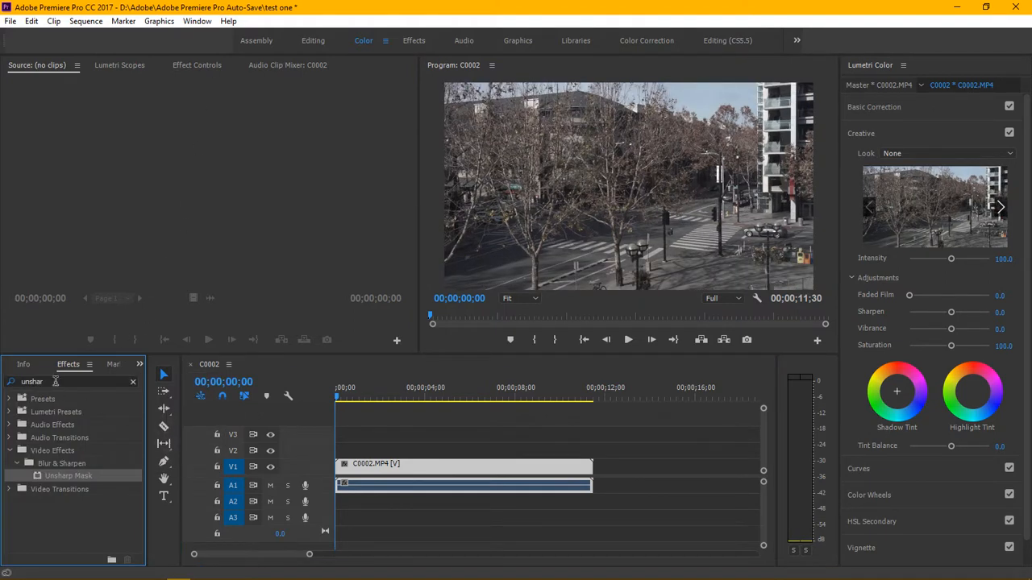
left_click_drag(55, 384, 4, 385)
type("fi")
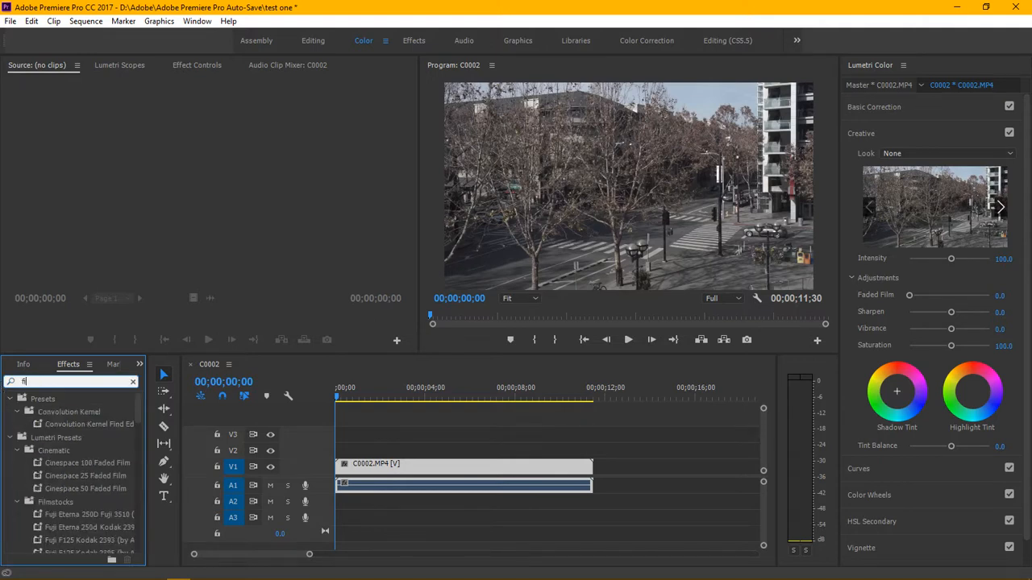
type("lm convert")
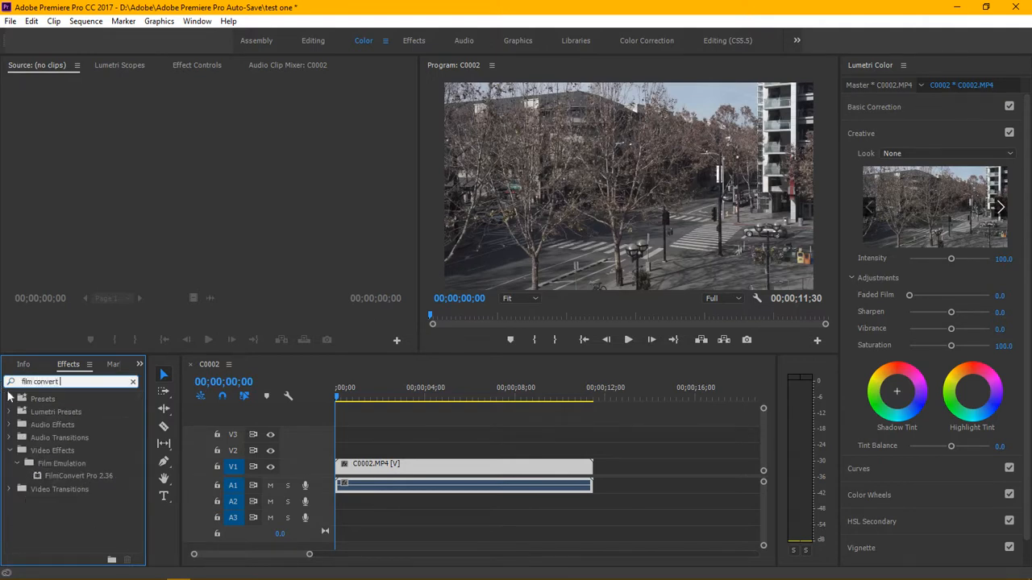
left_click_drag(88, 475, 391, 461)
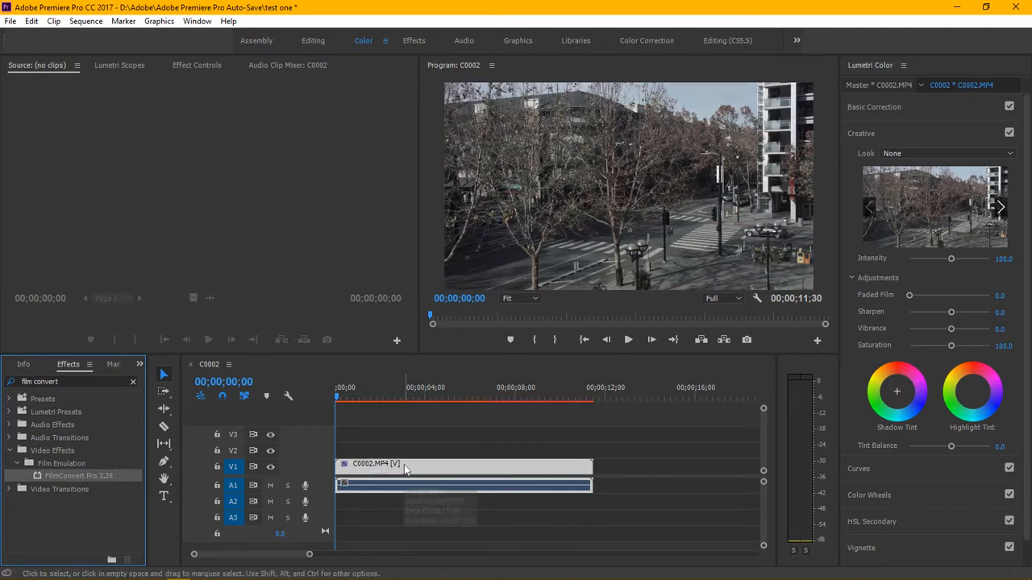
Set the FilmConvert source camera to make Sony, model A7s, with the ITU709 Pro profile
left_click(179, 65)
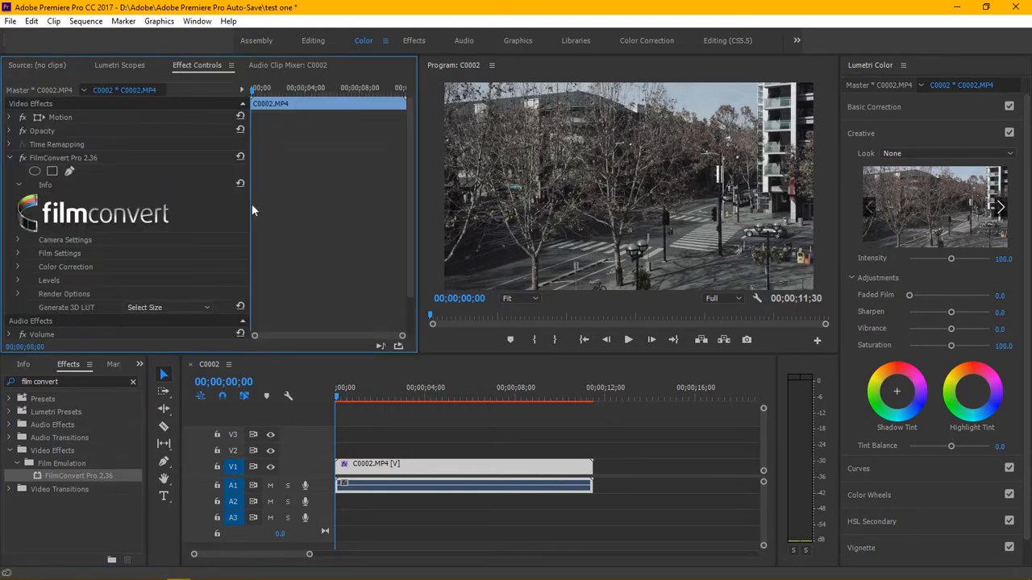
left_click_drag(248, 206, 287, 202)
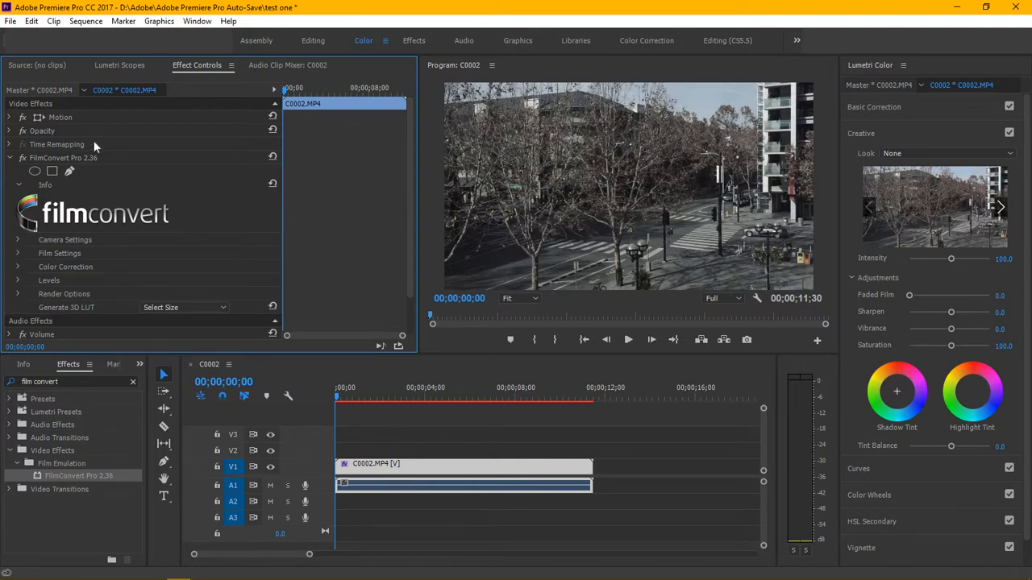
left_click(82, 157)
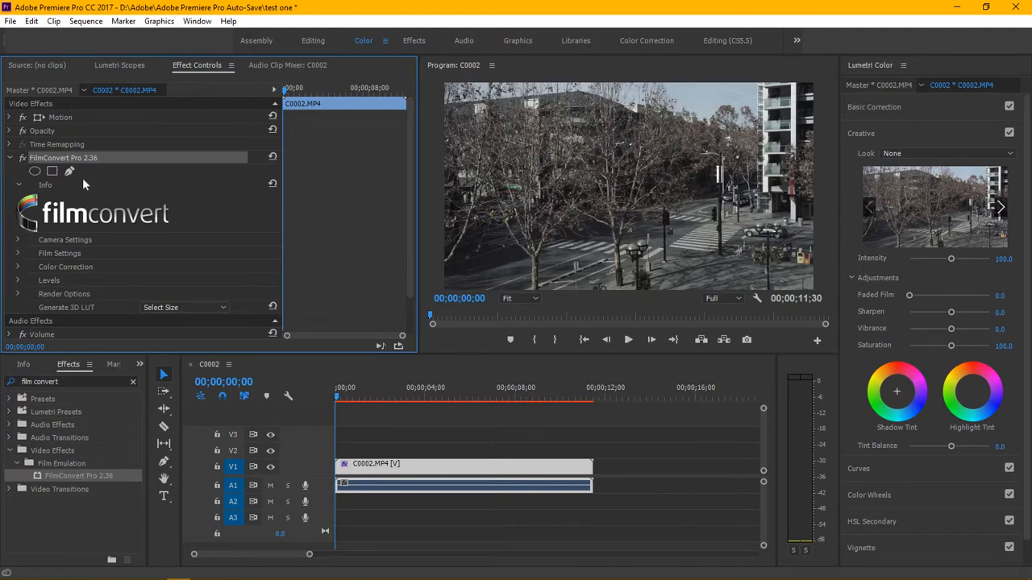
left_click(18, 239)
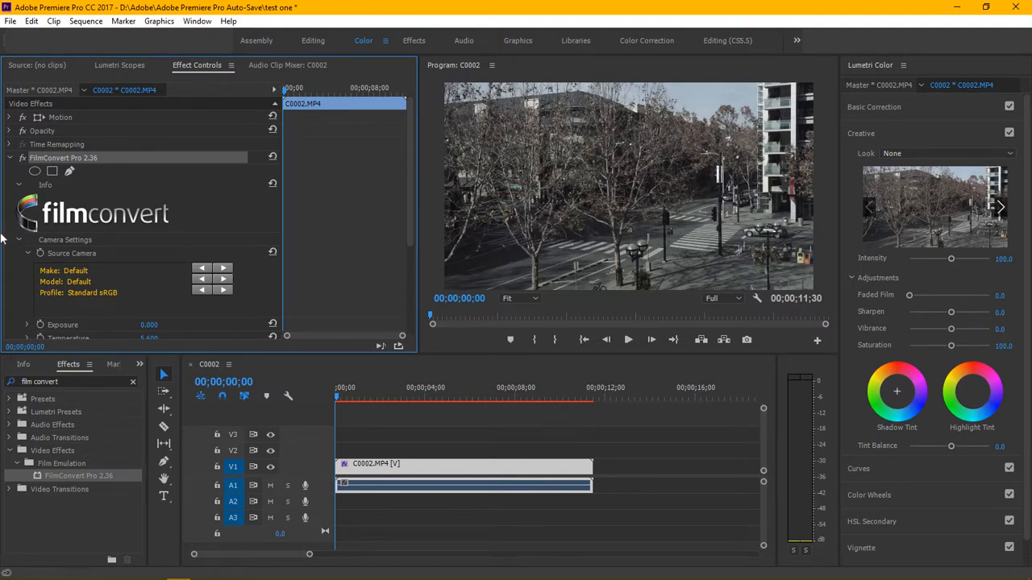
left_click(78, 270)
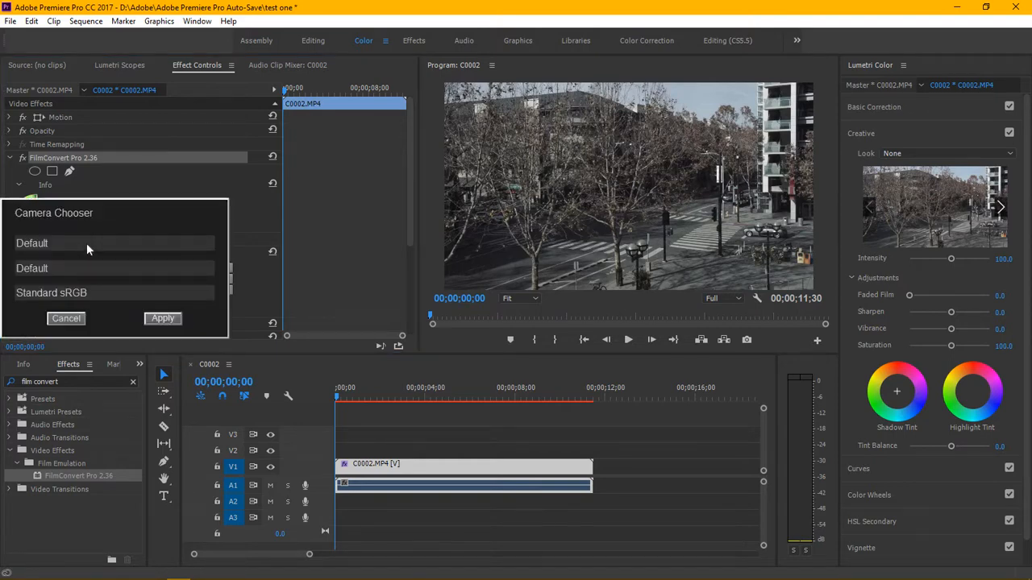
left_click(86, 242)
left_click(88, 400)
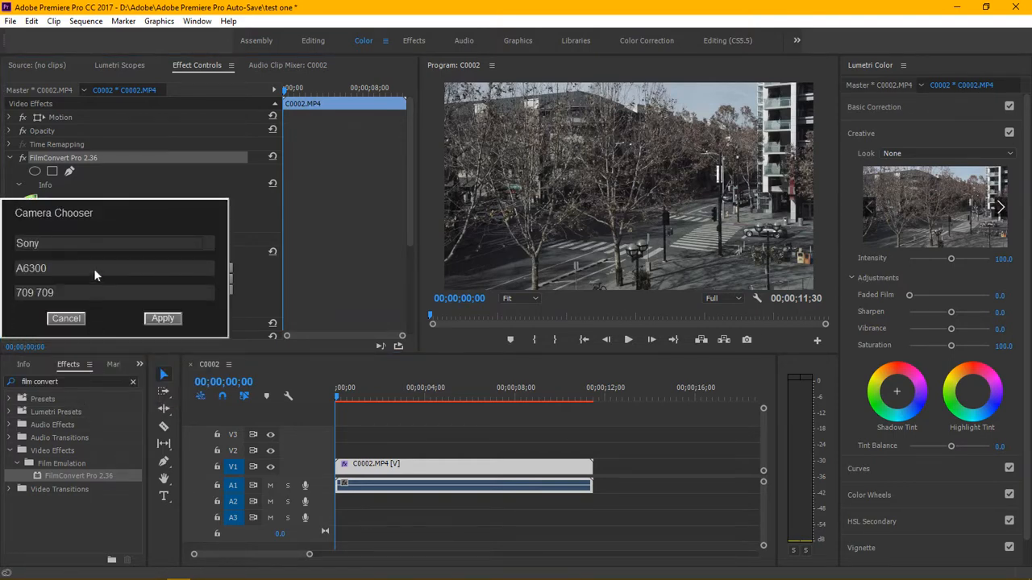
left_click(94, 272)
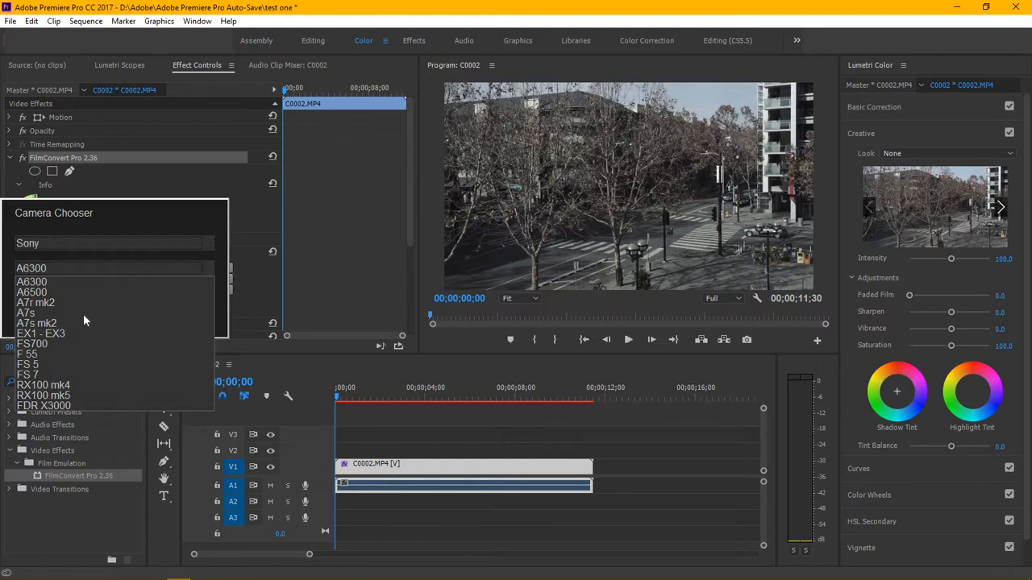
left_click(67, 312)
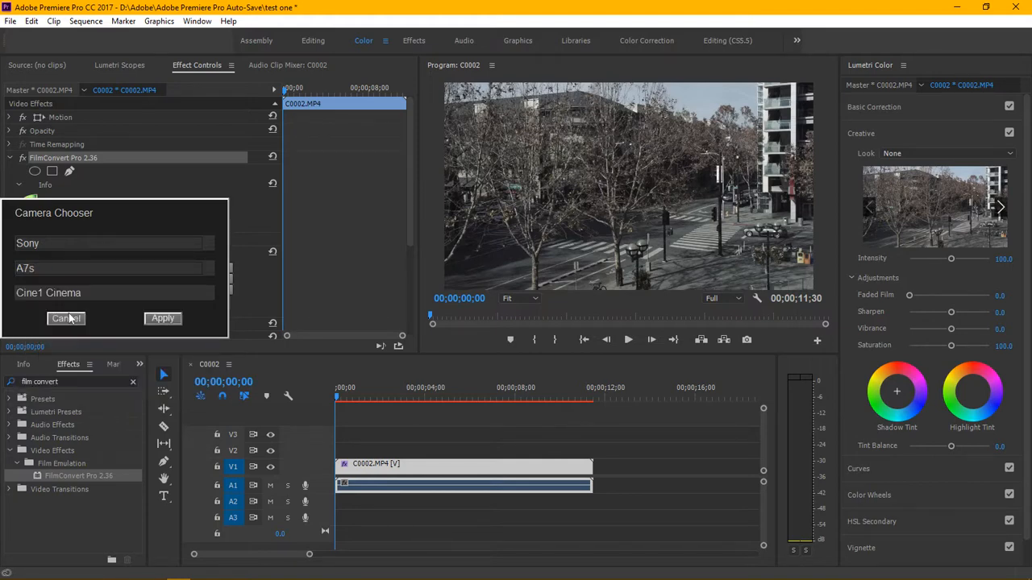
left_click(90, 292)
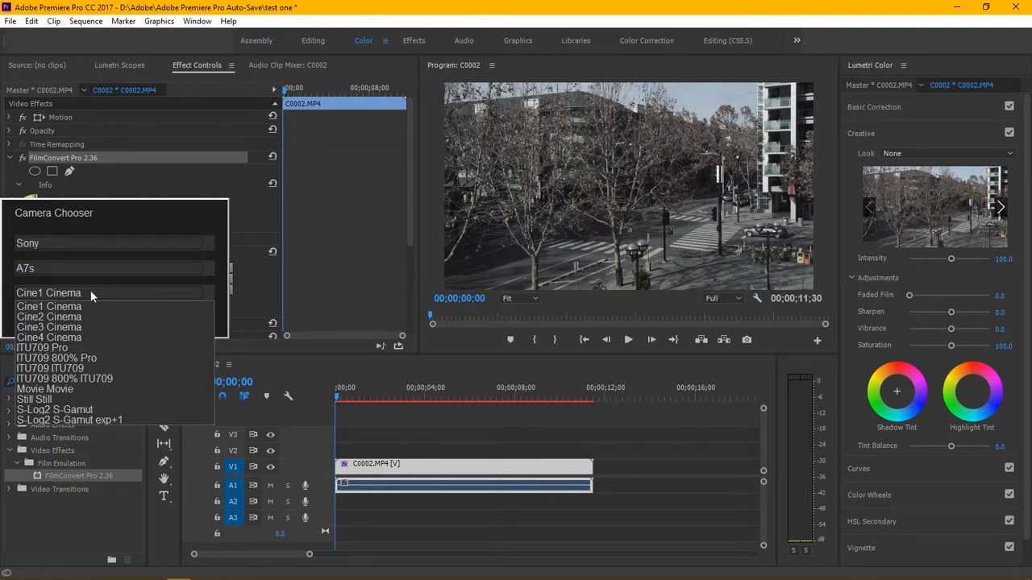
left_click(88, 347)
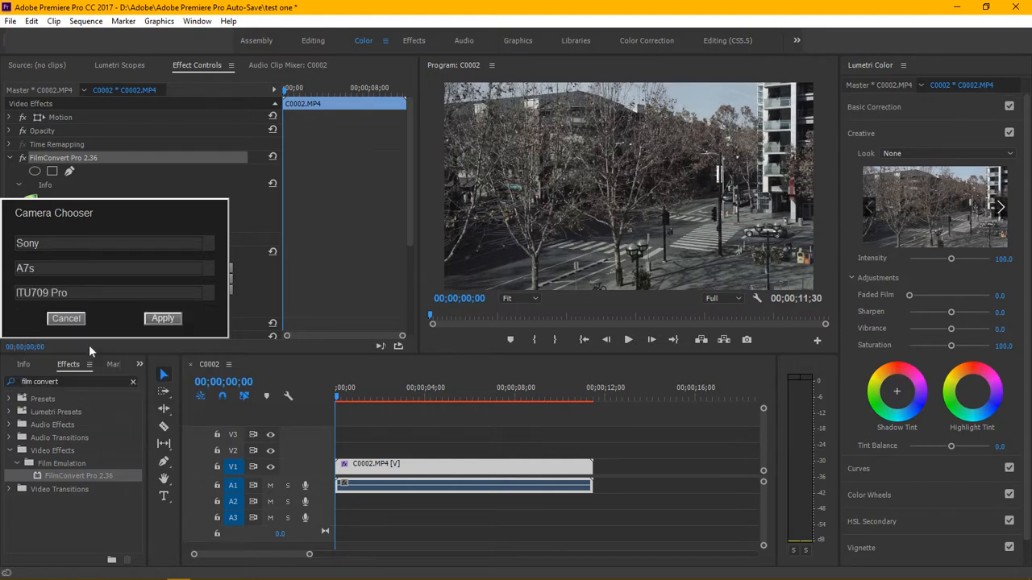
left_click(158, 319)
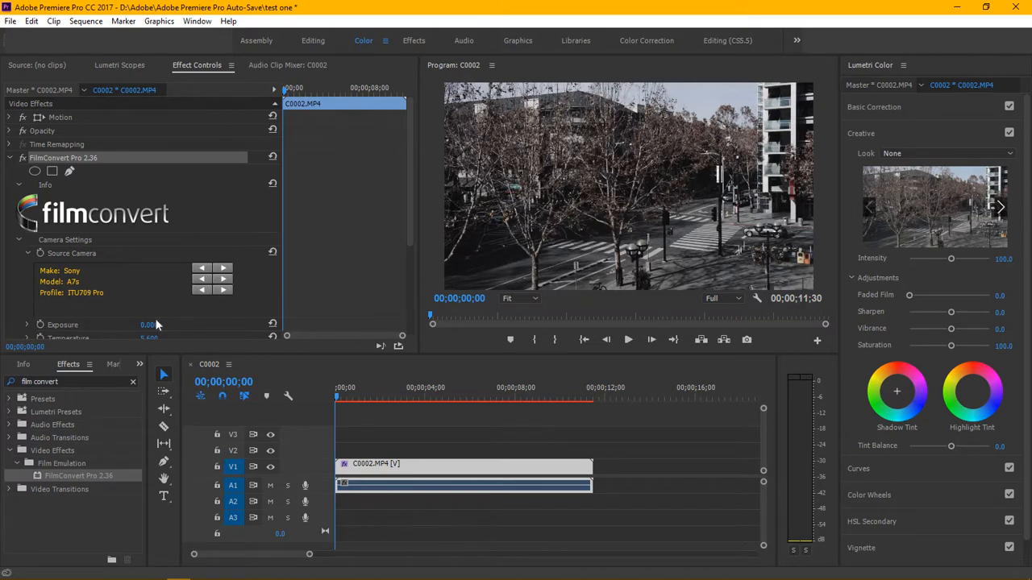
Keyframe Source Camera at the start and end of the clip, and return the playhead to the start
left_click(40, 254)
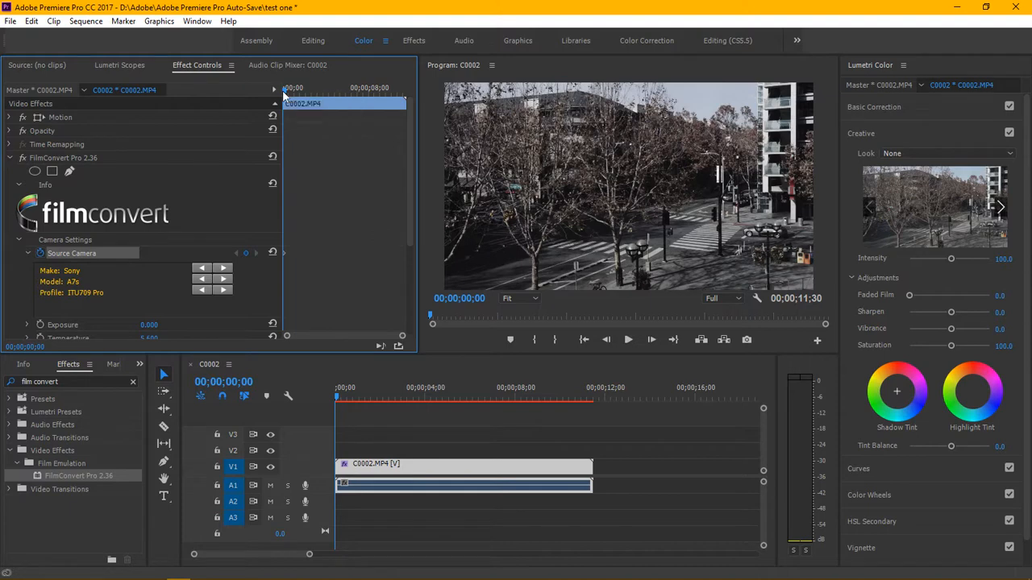
left_click(314, 91)
left_click_drag(332, 93, 432, 87)
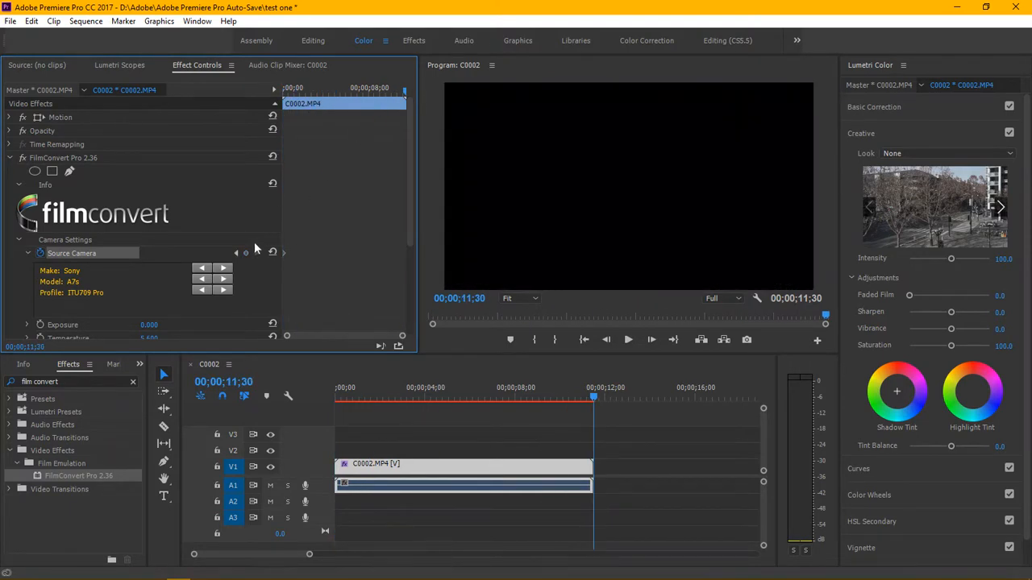
left_click(246, 253)
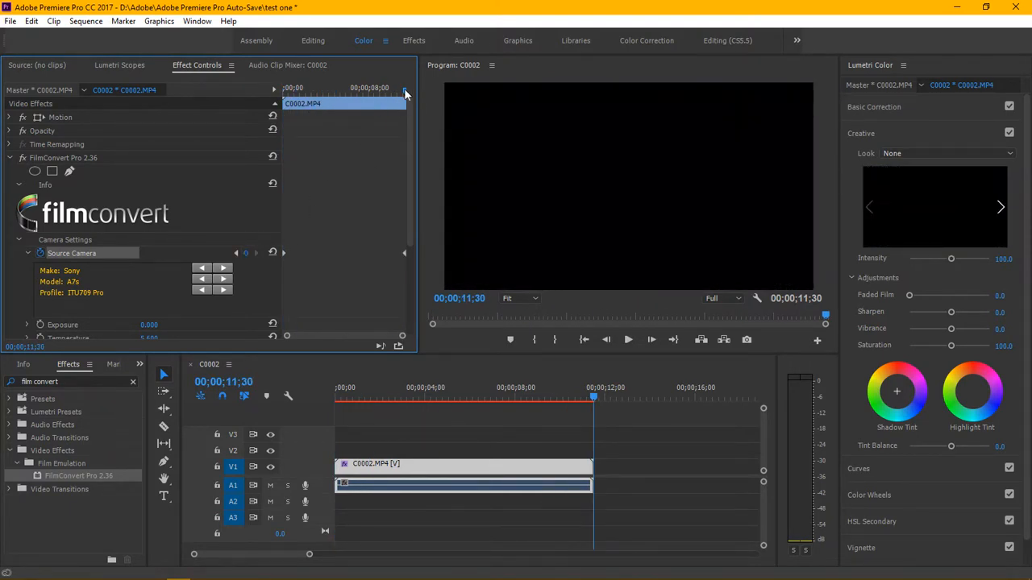
left_click_drag(404, 90, 210, 116)
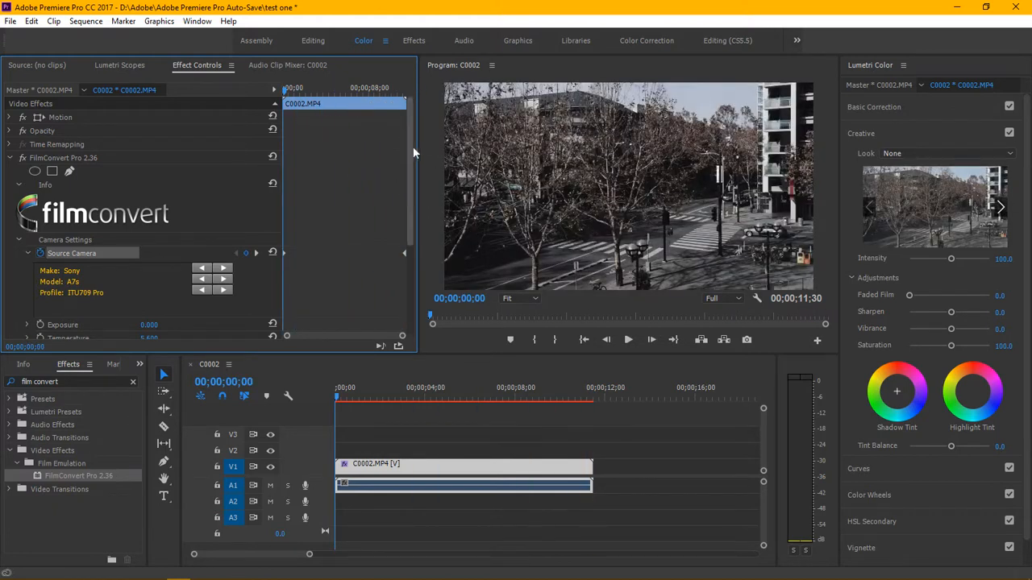
Set the FilmConvert camera exposure to 0.020
scroll(416, 177, "down", 3)
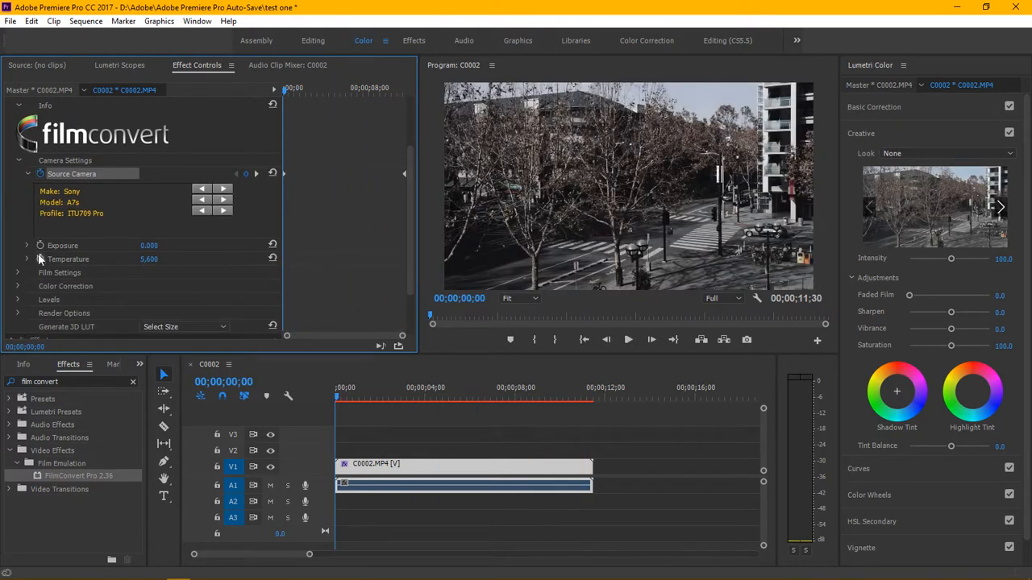
left_click(145, 247)
left_click(159, 247)
key("BackSpace")
type("2")
left_click(341, 234)
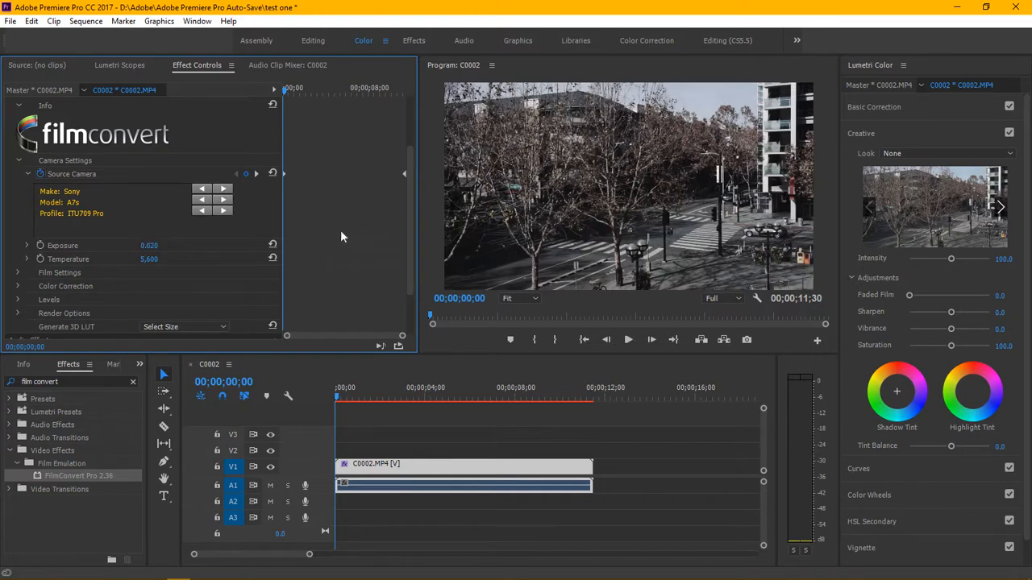
Set the FilmConvert camera temperature to 5000
left_click_drag(409, 211, 415, 255)
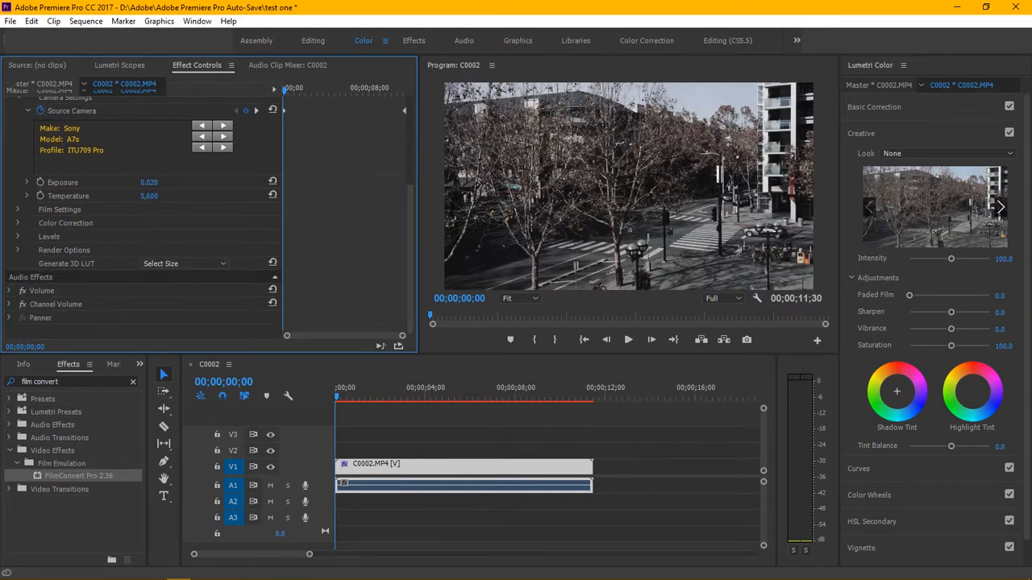
left_click(150, 196)
type("5000")
key("Return")
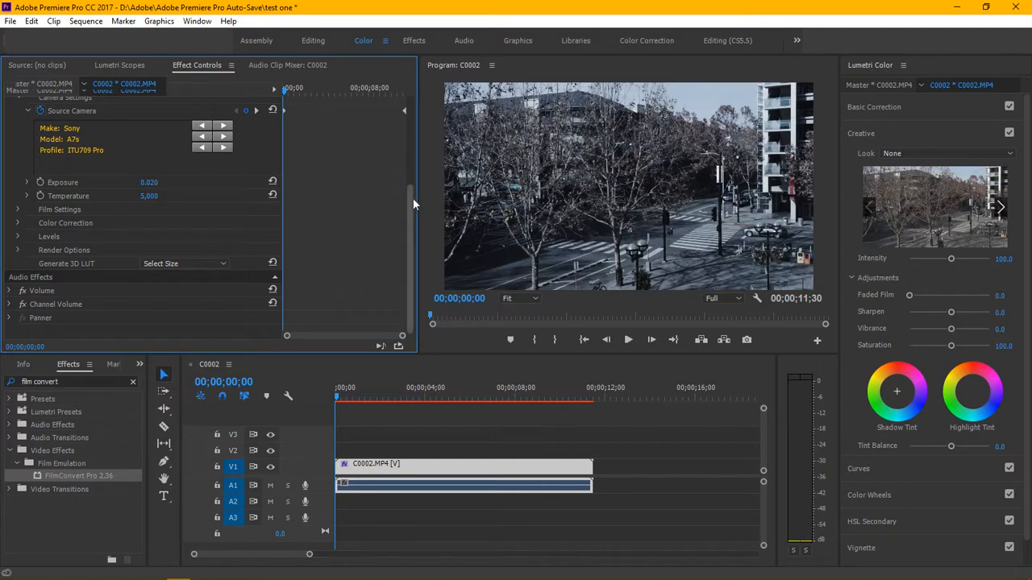
Keyframe both Exposure and Temperature at the clip's start and end, and return the playhead to the start
left_click(42, 182)
left_click(40, 195)
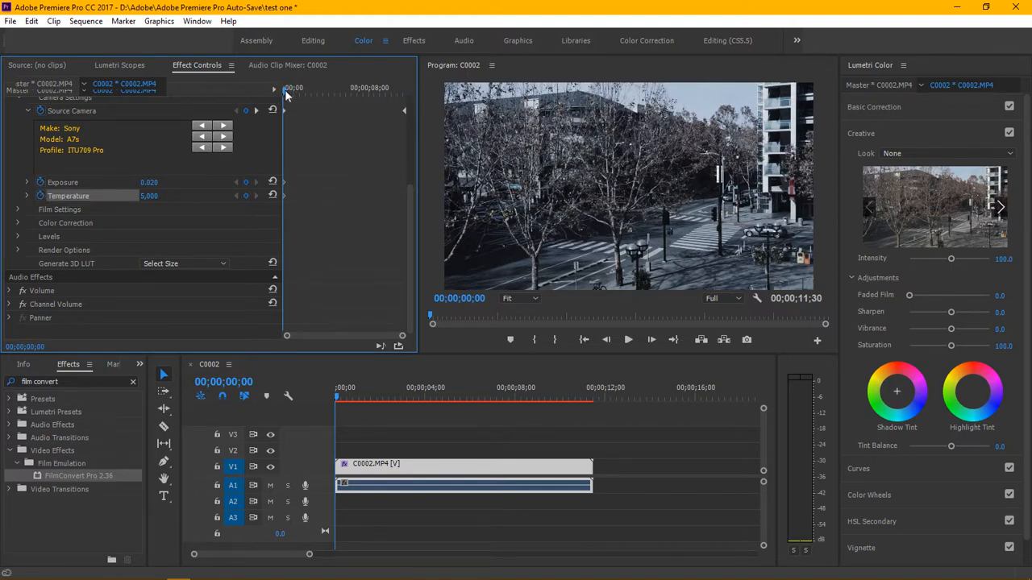
left_click_drag(284, 89, 428, 88)
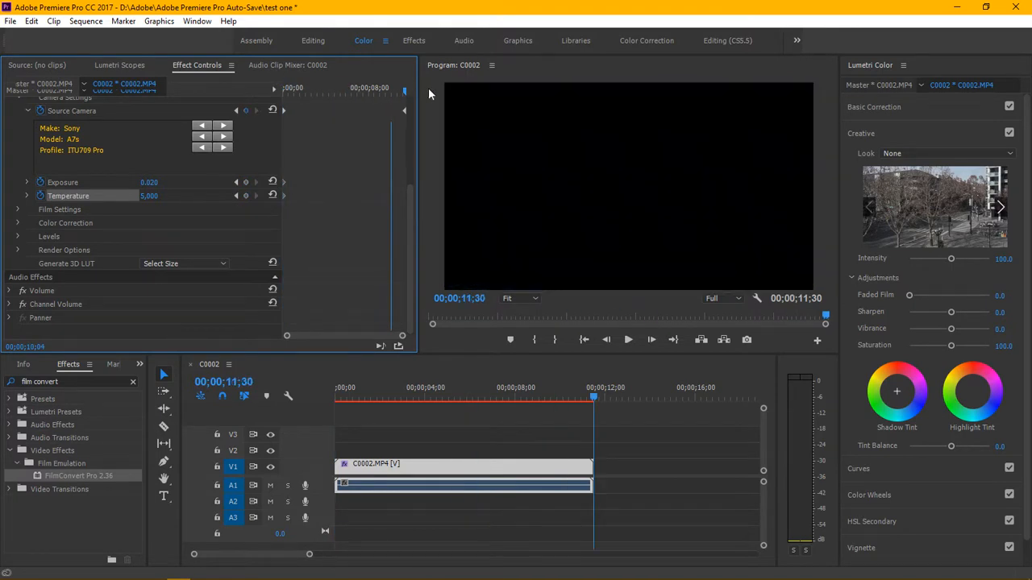
left_click(245, 183)
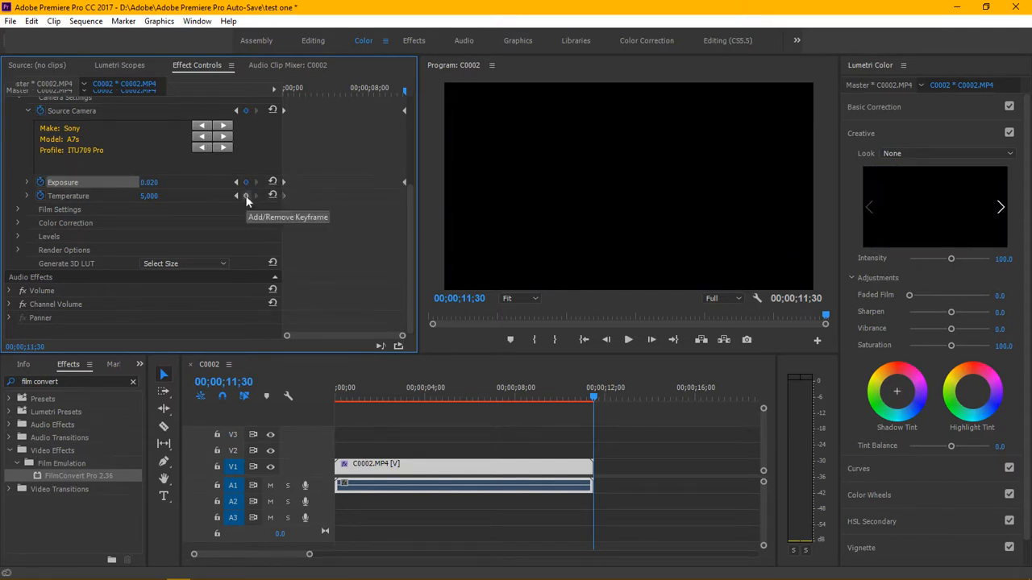
left_click(246, 196)
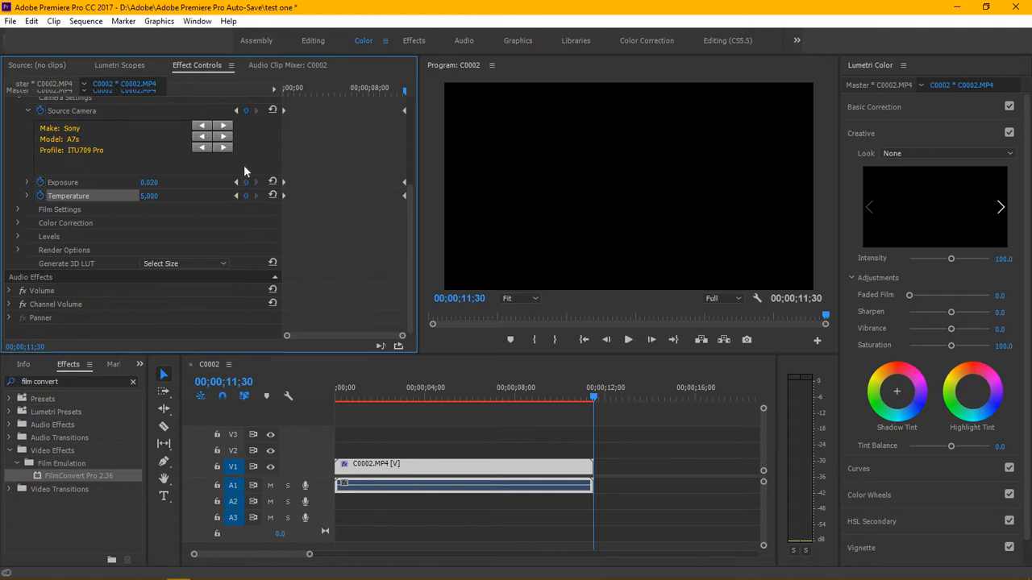
left_click_drag(406, 90, 198, 154)
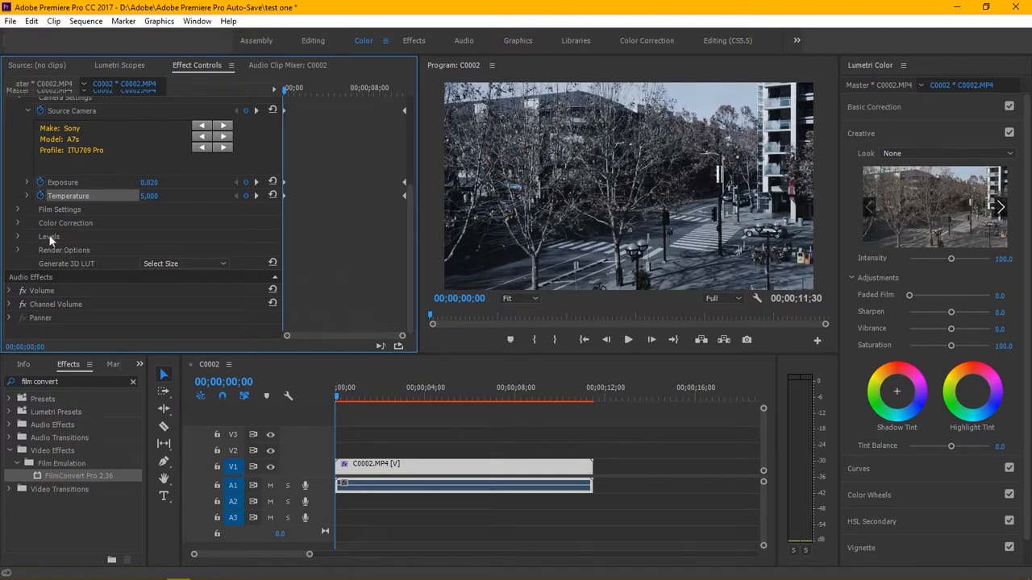
Choose KD 5213 Vis3 as the film stock to convert to in the FilmConvert film settings
left_click(18, 210)
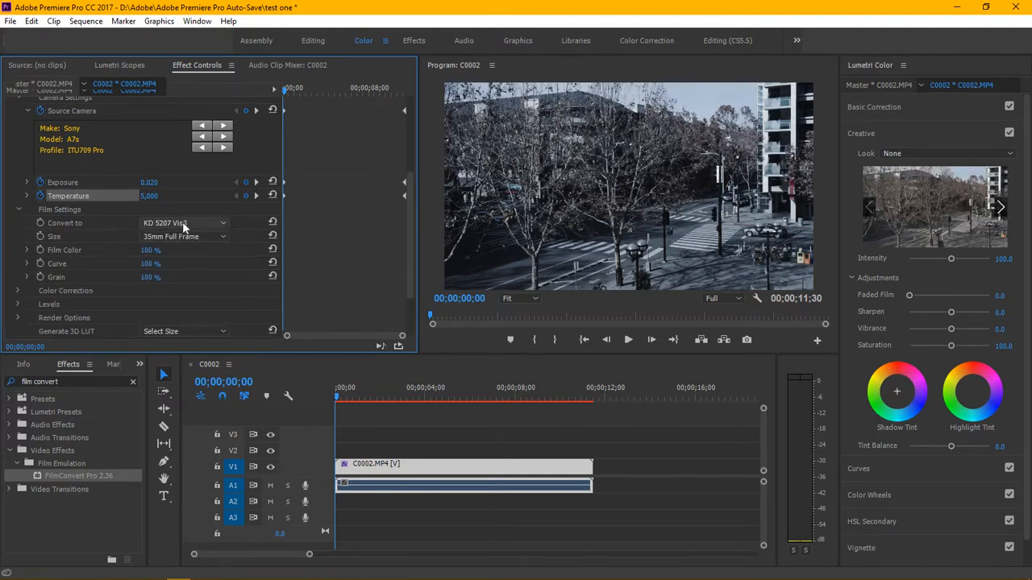
left_click(184, 226)
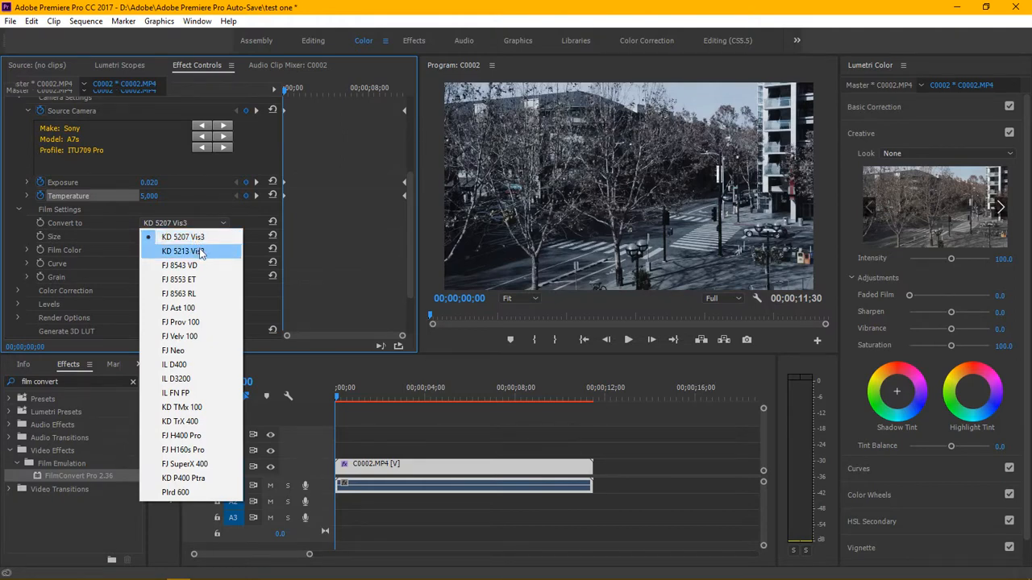
left_click(201, 251)
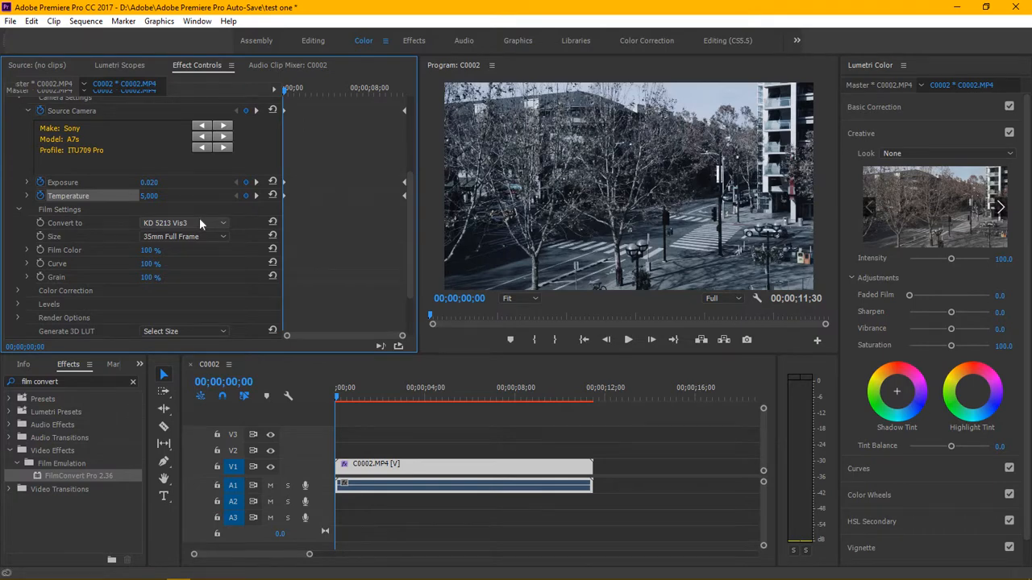
Try FJ 8543 VD, FJ 8553 ET and FJ 8563 RL in turn as the film stock to convert to
left_click(200, 223)
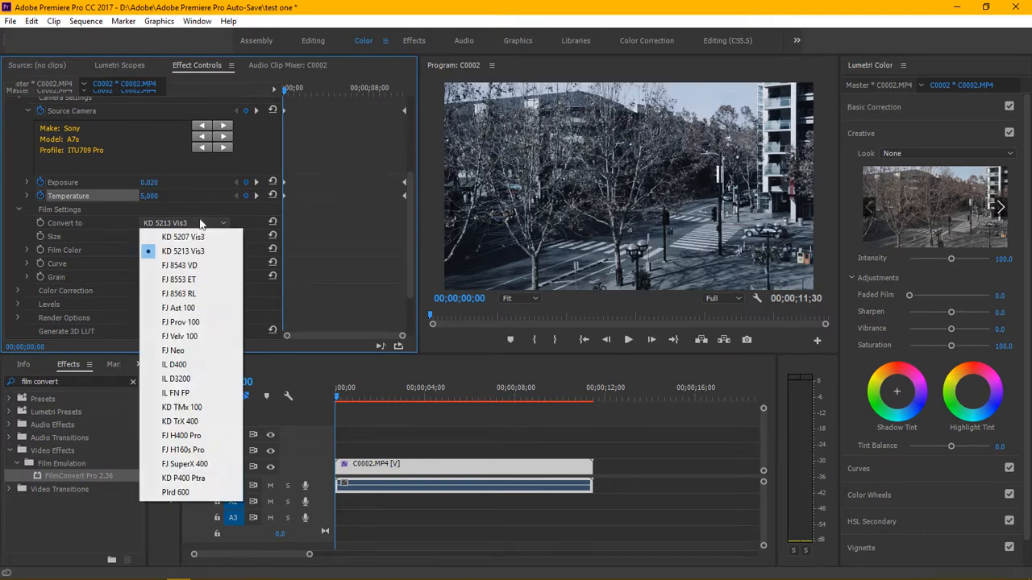
left_click(195, 276)
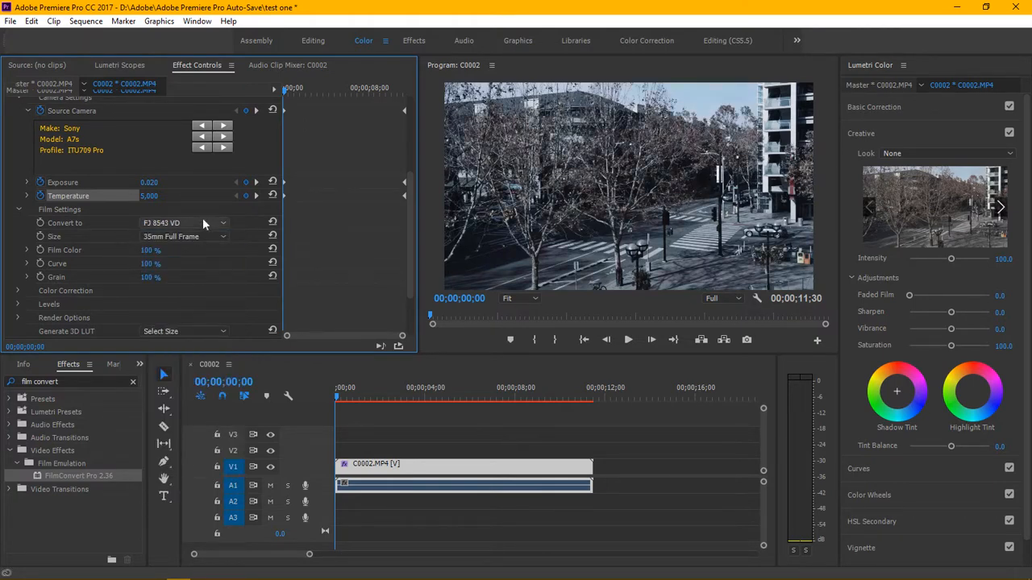
left_click(201, 223)
left_click(202, 280)
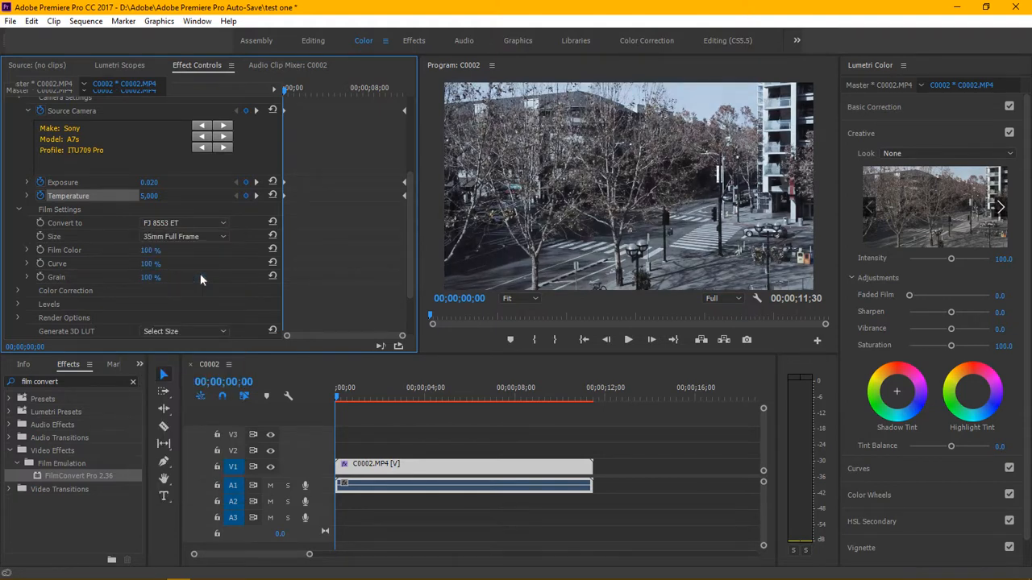
left_click(197, 224)
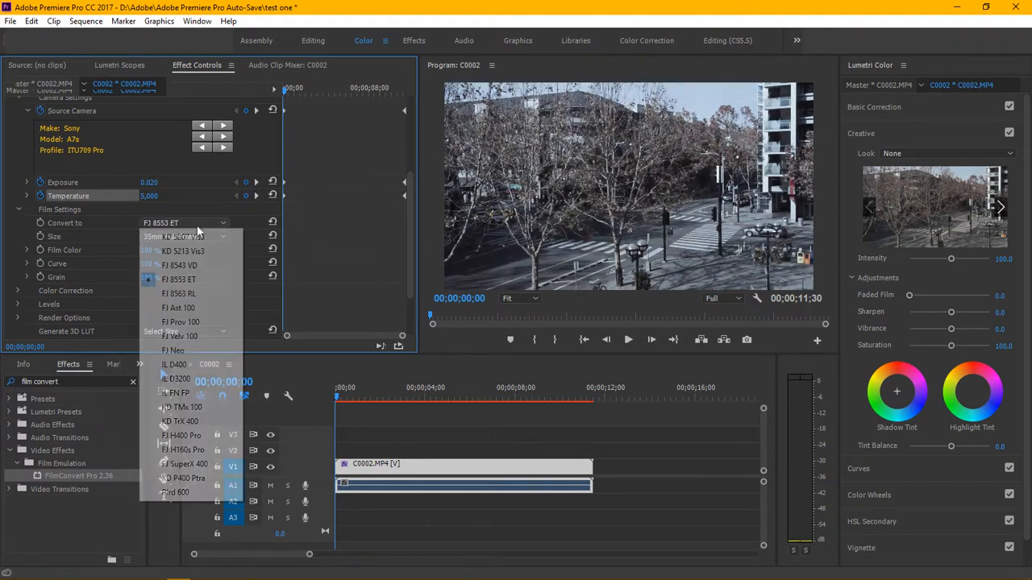
left_click(197, 295)
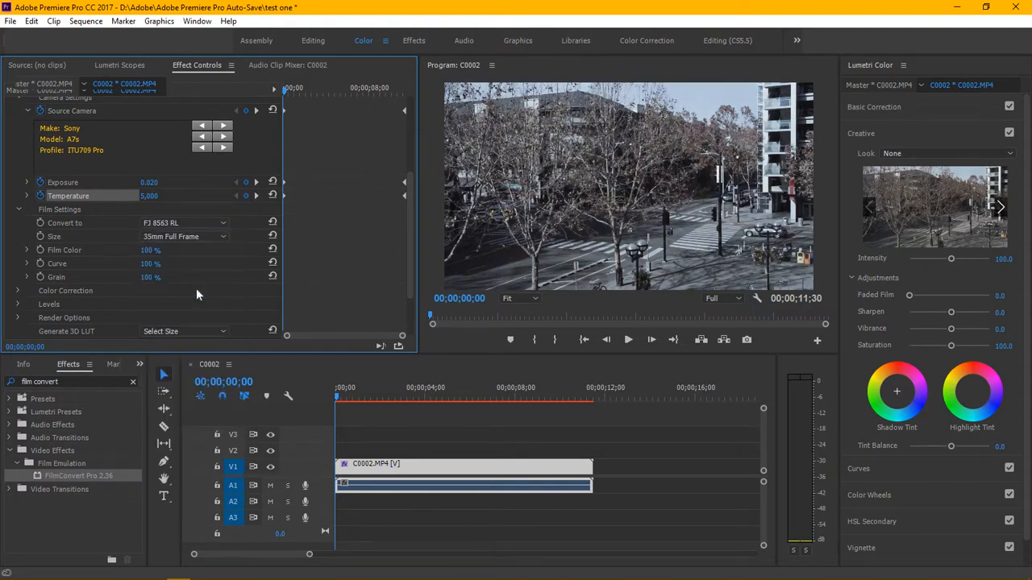
Set the film size in the FilmConvert film settings to Super 35
left_click(200, 223)
left_click(200, 223)
left_click(199, 236)
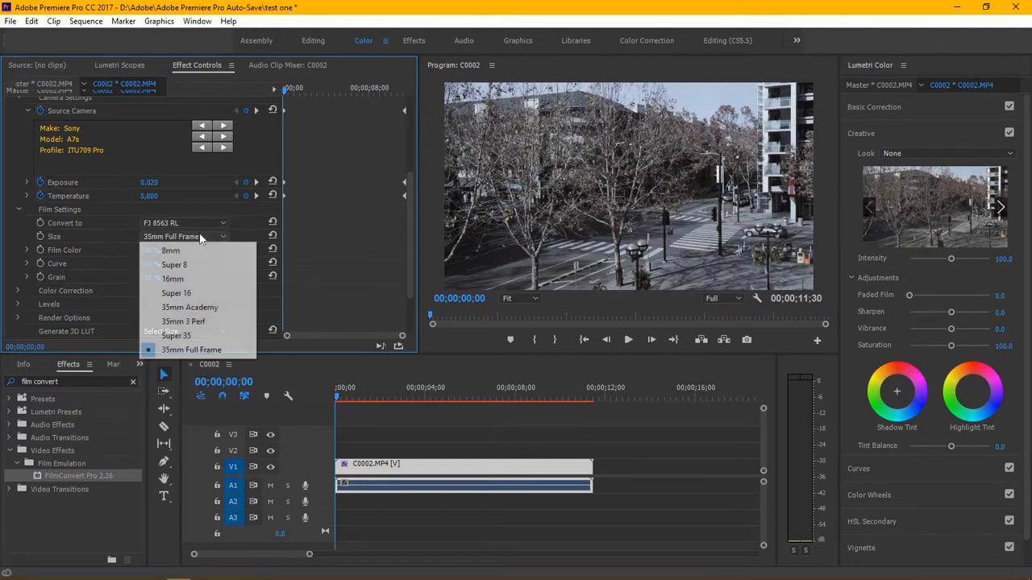
left_click(203, 335)
Try KD P400 Ptra, FJ SuperX 400 and FJ H160s Pro in turn as the film stock to convert to
left_click(202, 222)
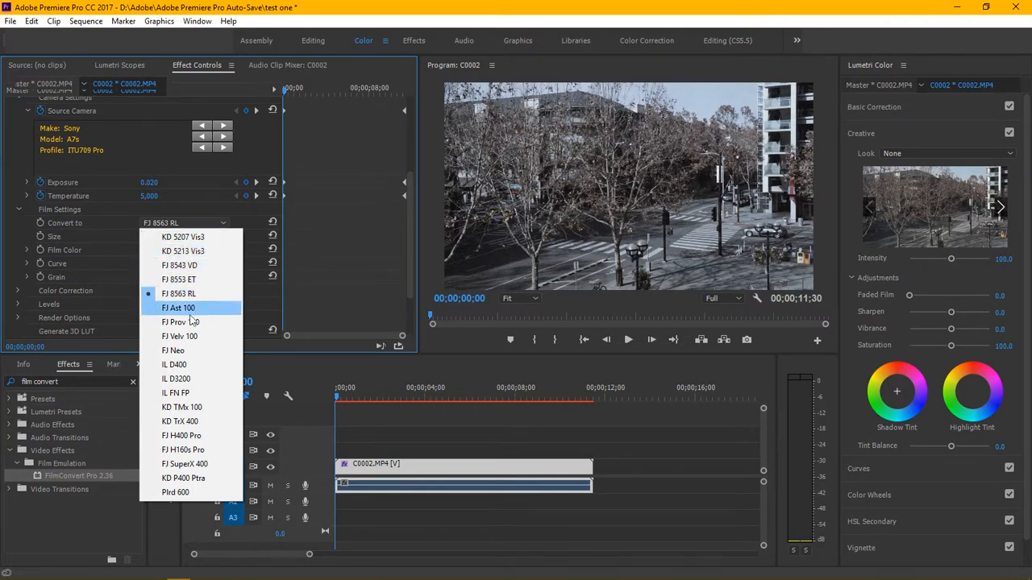
left_click(211, 478)
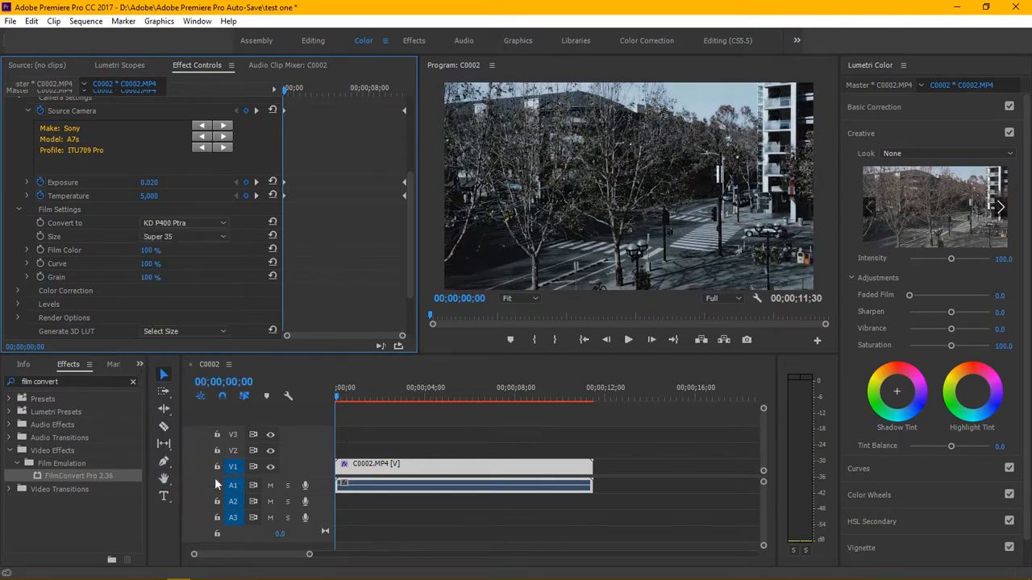
left_click(191, 218)
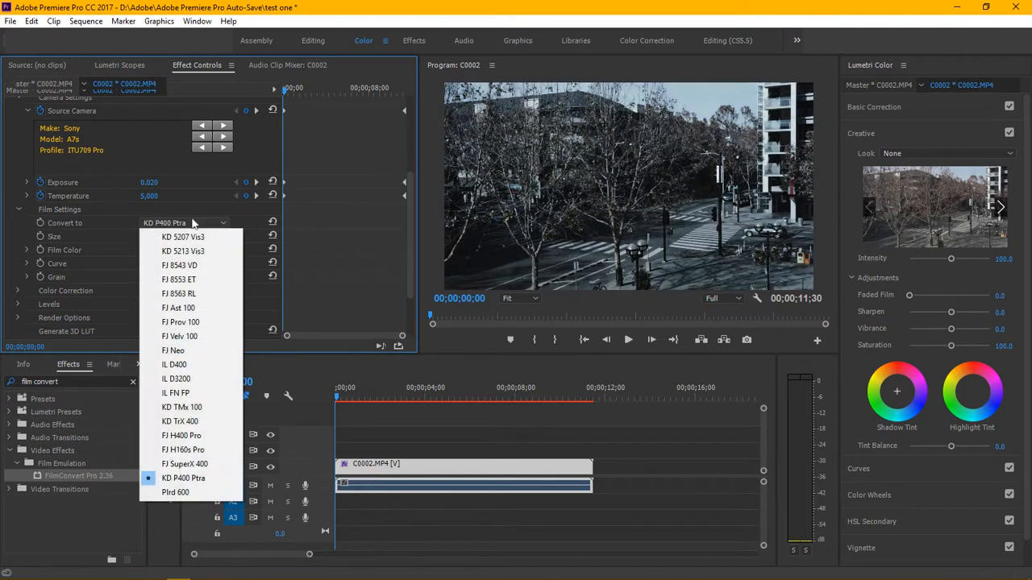
left_click(208, 463)
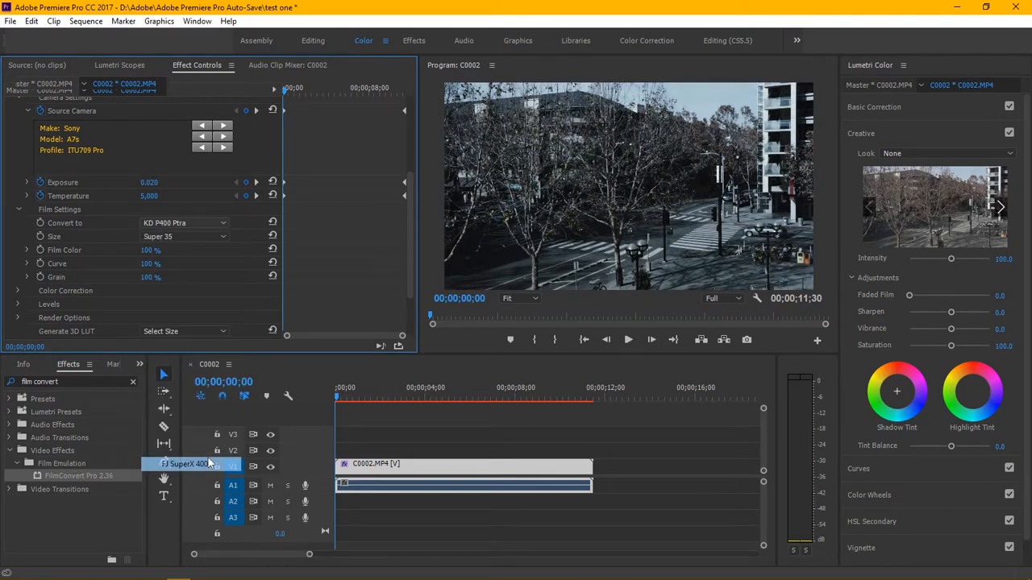
left_click(193, 222)
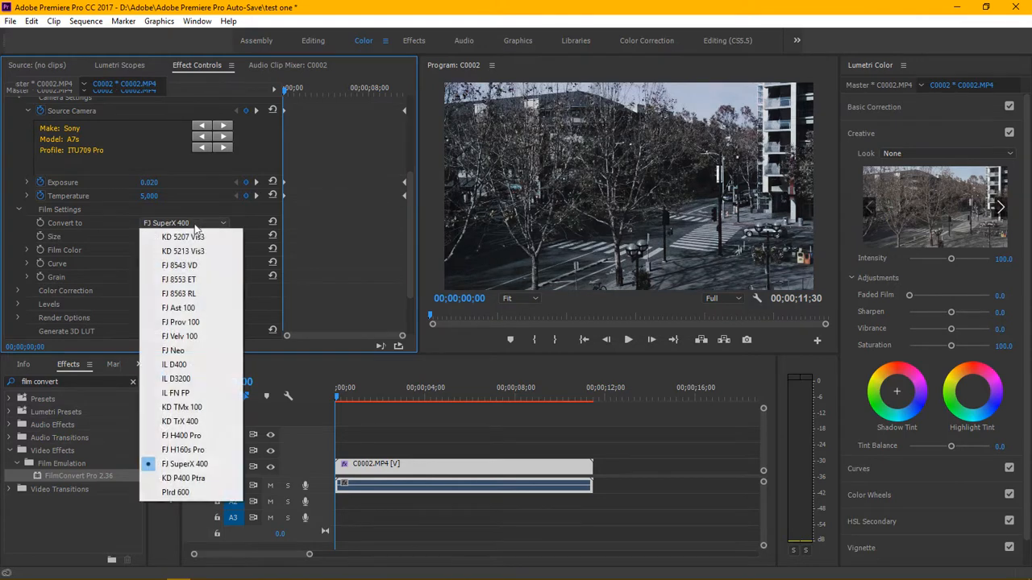
left_click(208, 449)
Choose FJ H400 Pro as the FilmConvert film stock to convert to
left_click(203, 219)
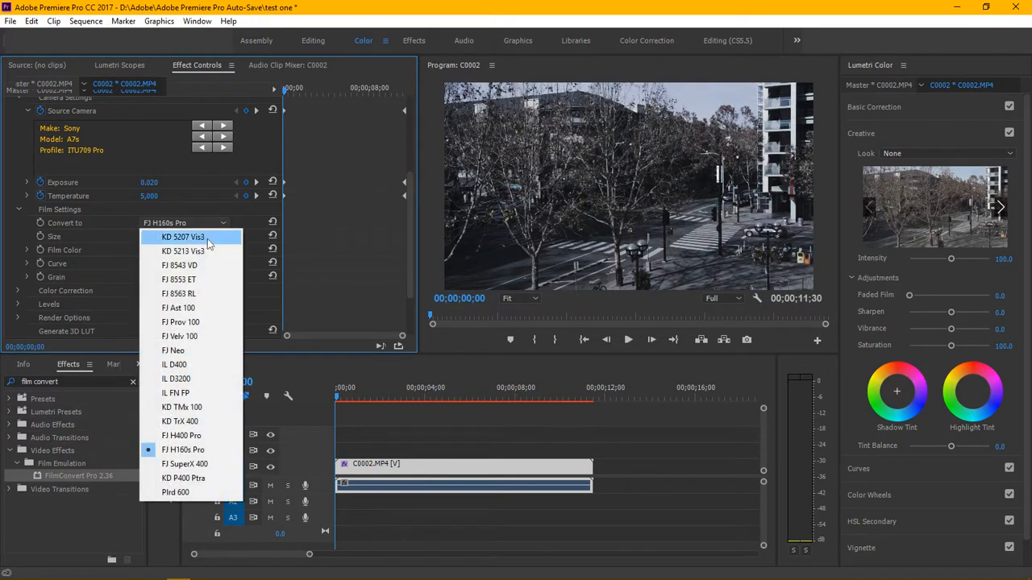
left_click(216, 435)
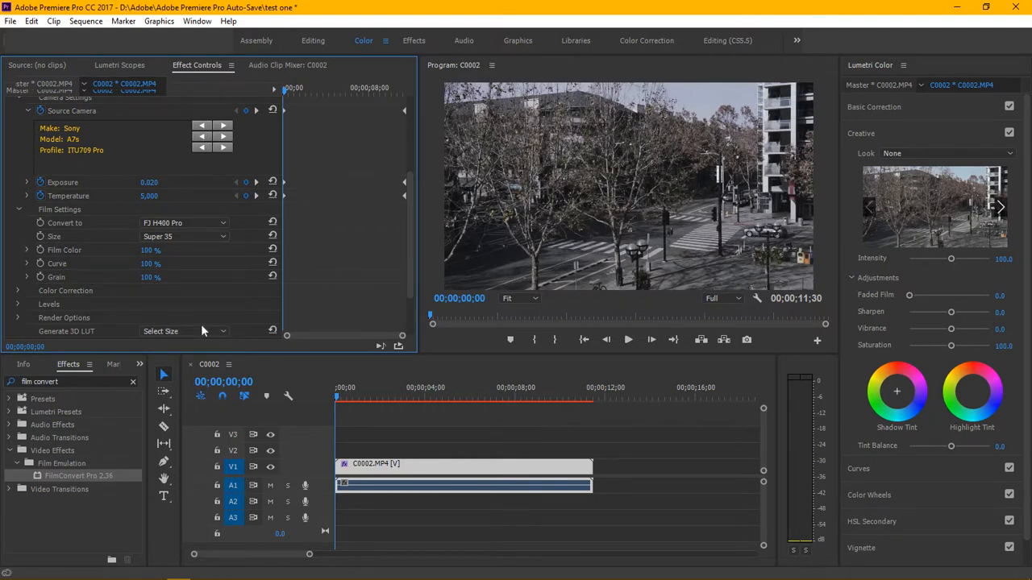
Keyframe both the film stock and the film size at the clip's start and end, and return the playhead to the start
left_click(41, 222)
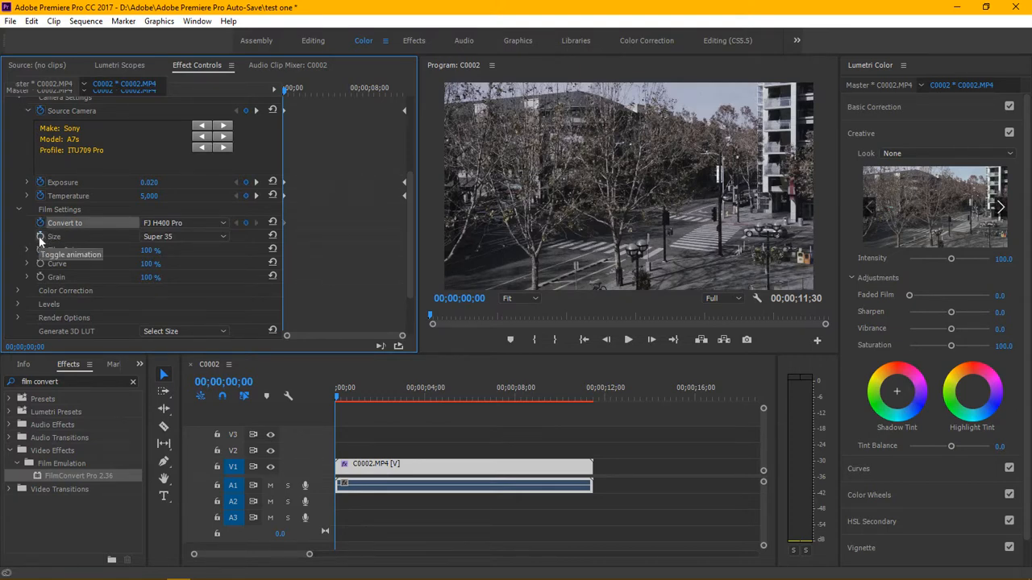
left_click(40, 237)
left_click_drag(284, 89, 412, 93)
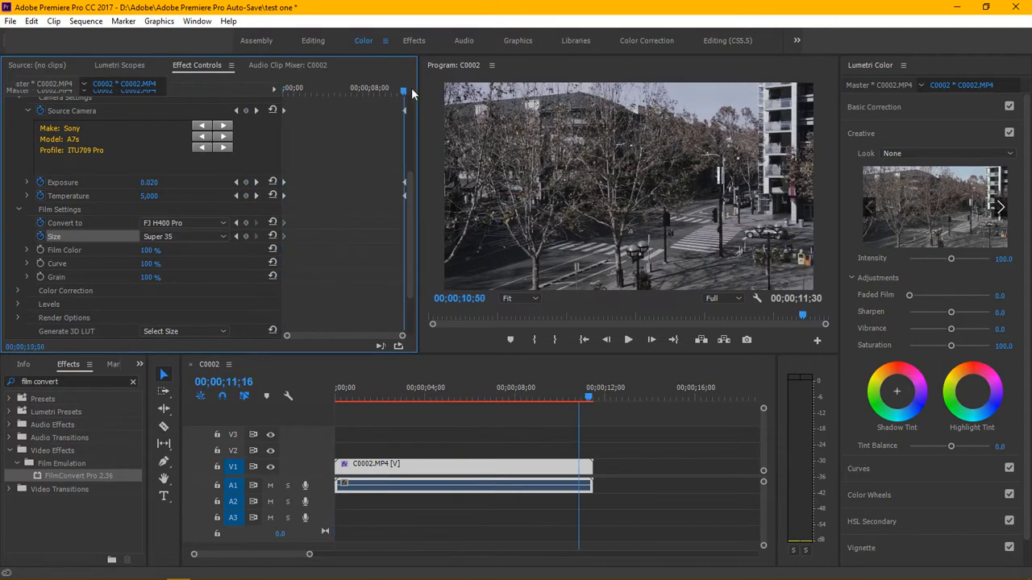
left_click(246, 223)
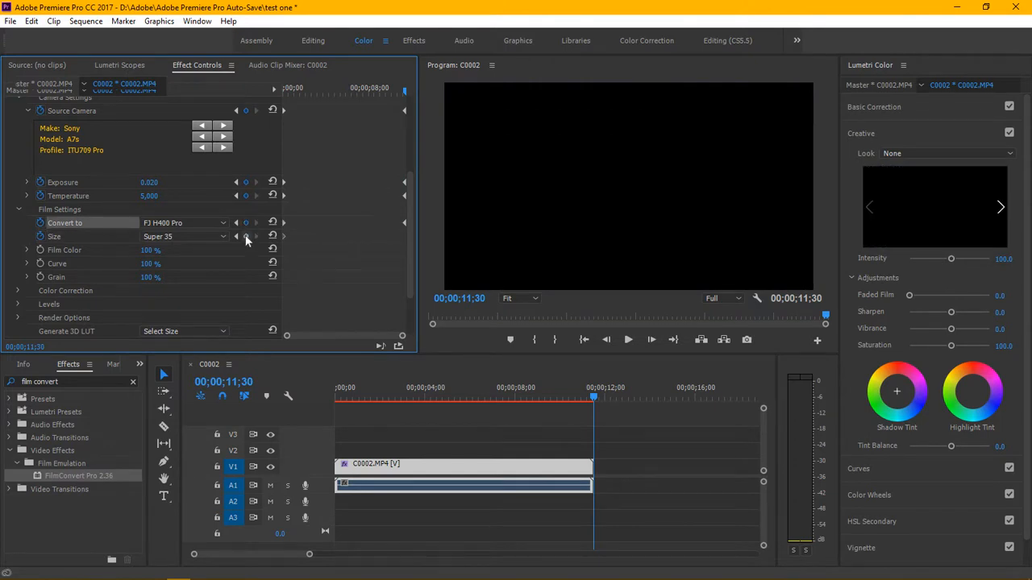
left_click(246, 236)
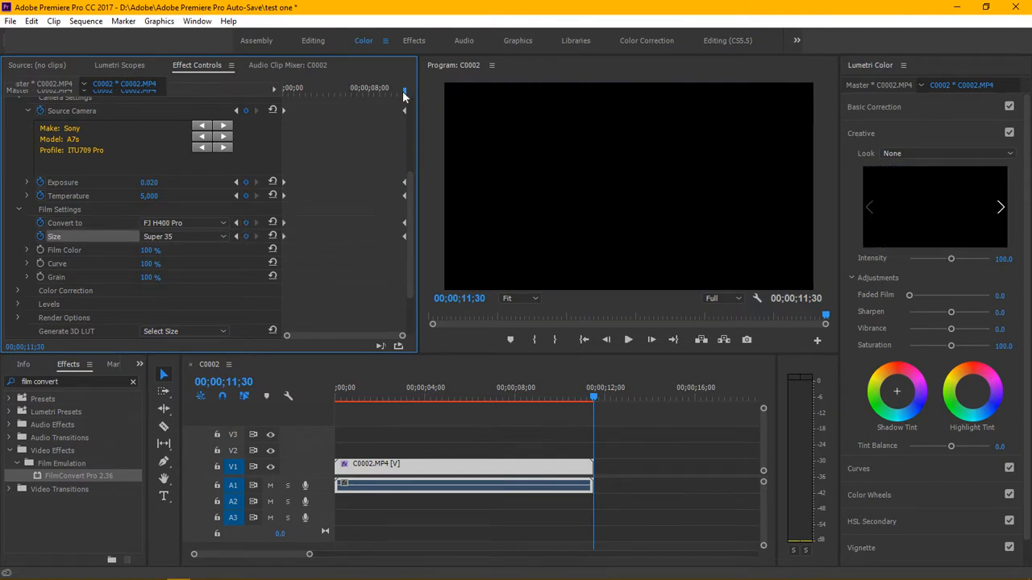
left_click_drag(405, 90, 259, 118)
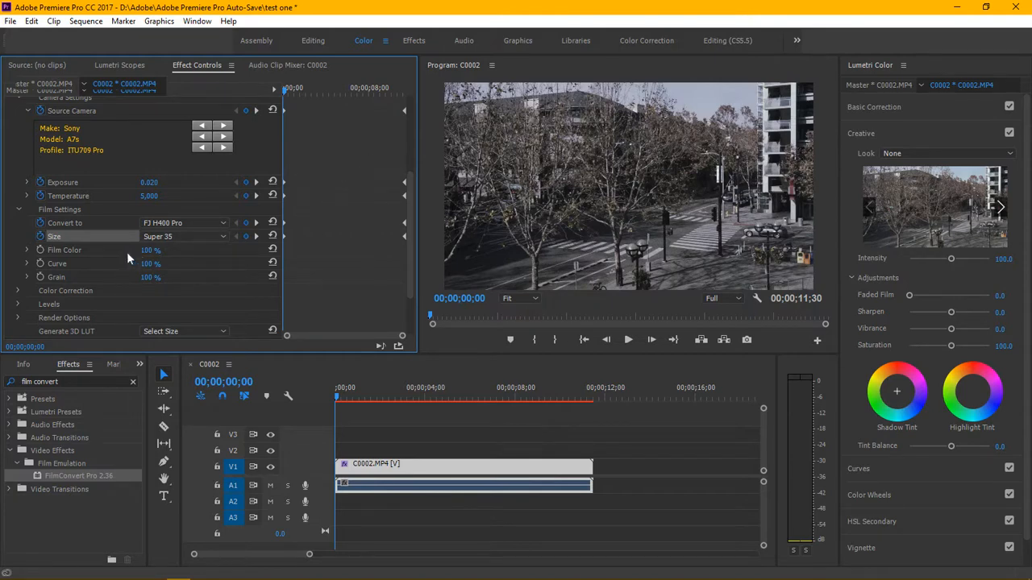
Set Film Color to 50% and turn on its keyframing at the clip's start
left_click(25, 249)
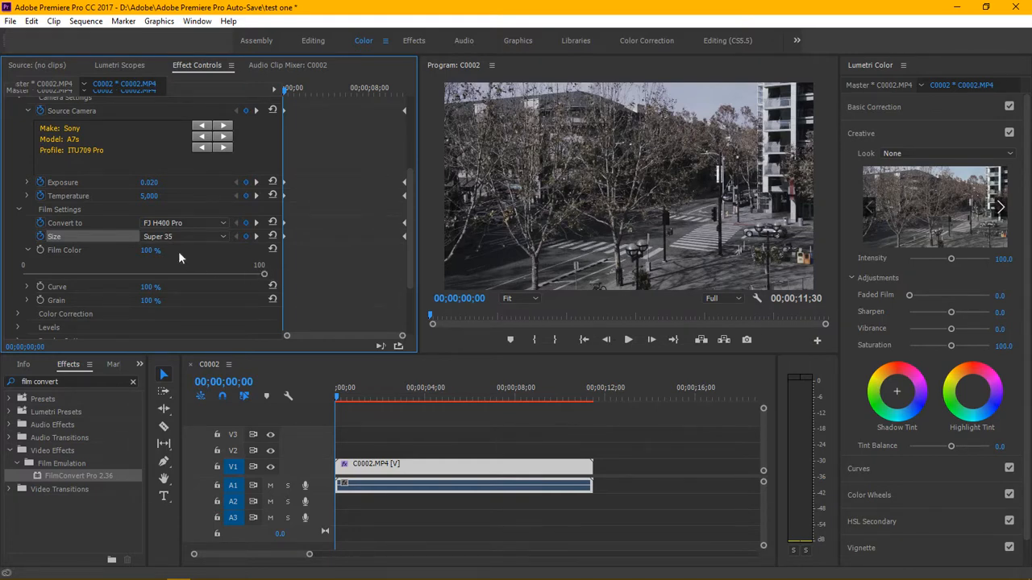
left_click(154, 250)
type("50")
key("Return")
left_click(38, 249)
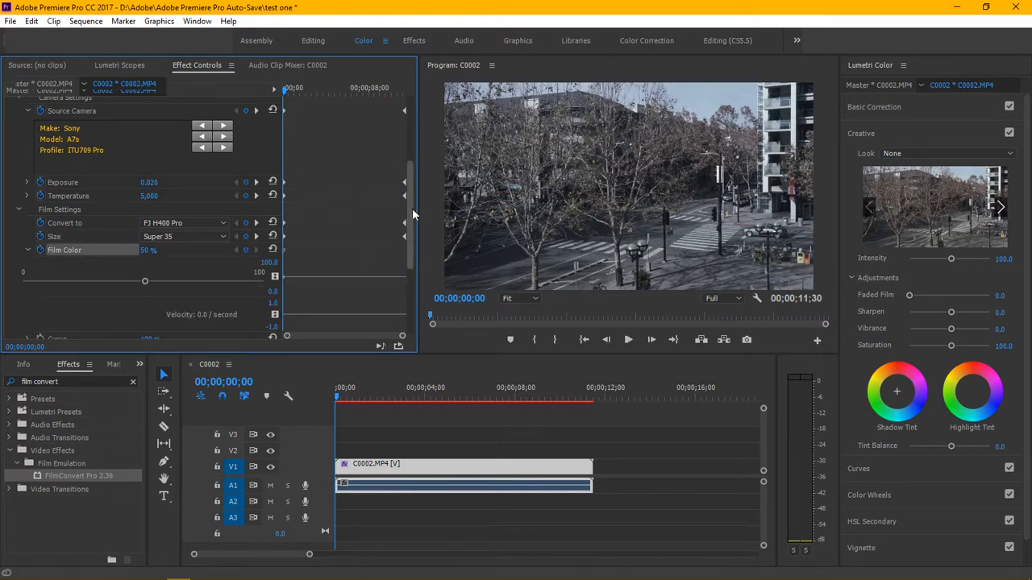
Raise Film Color to 60%, keyframe it at the clip's end too, and return the playhead to the start
left_click_drag(412, 208, 415, 247)
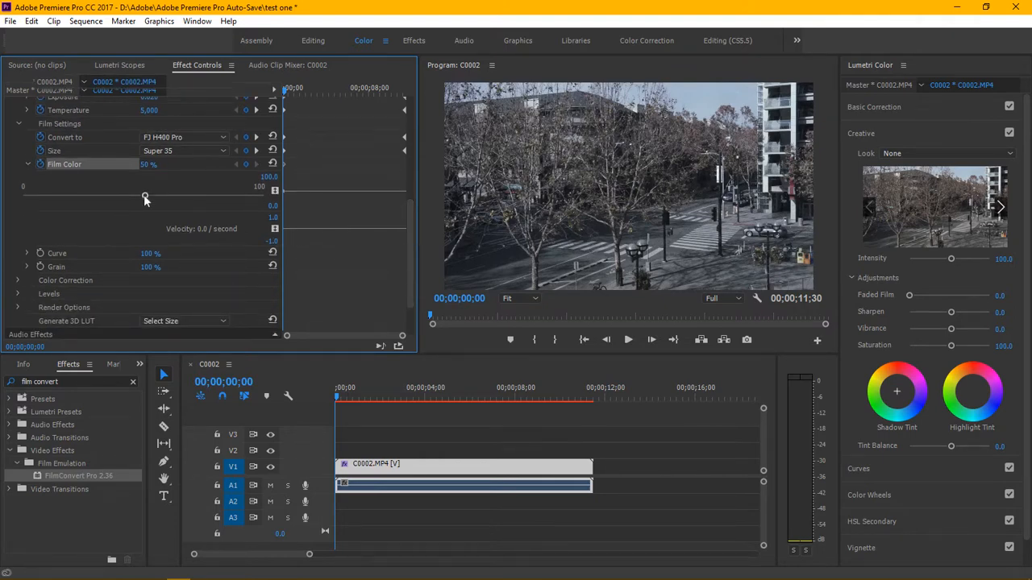
left_click_drag(146, 197, 170, 198)
left_click_drag(283, 89, 229, 98)
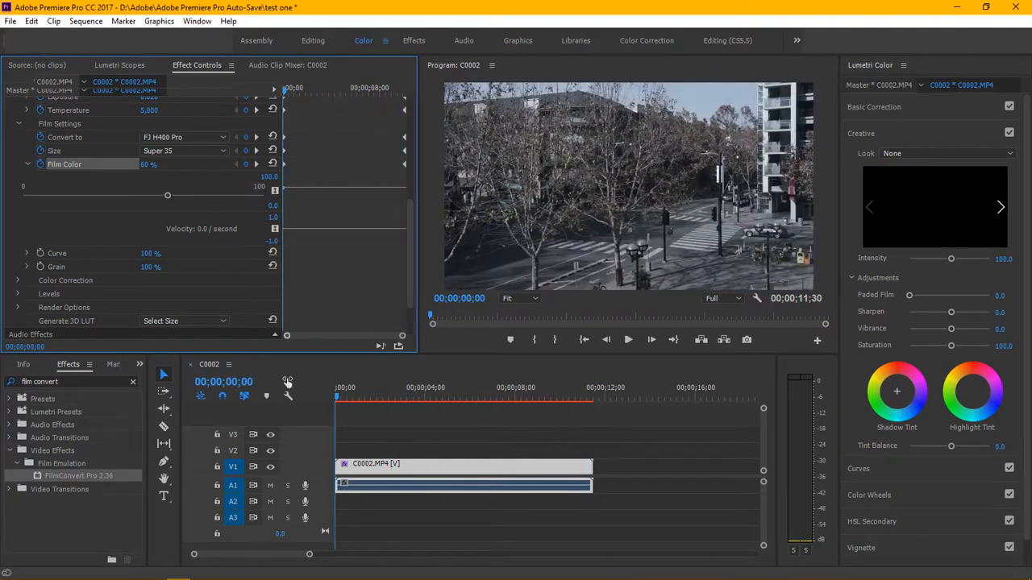
left_click(11, 21)
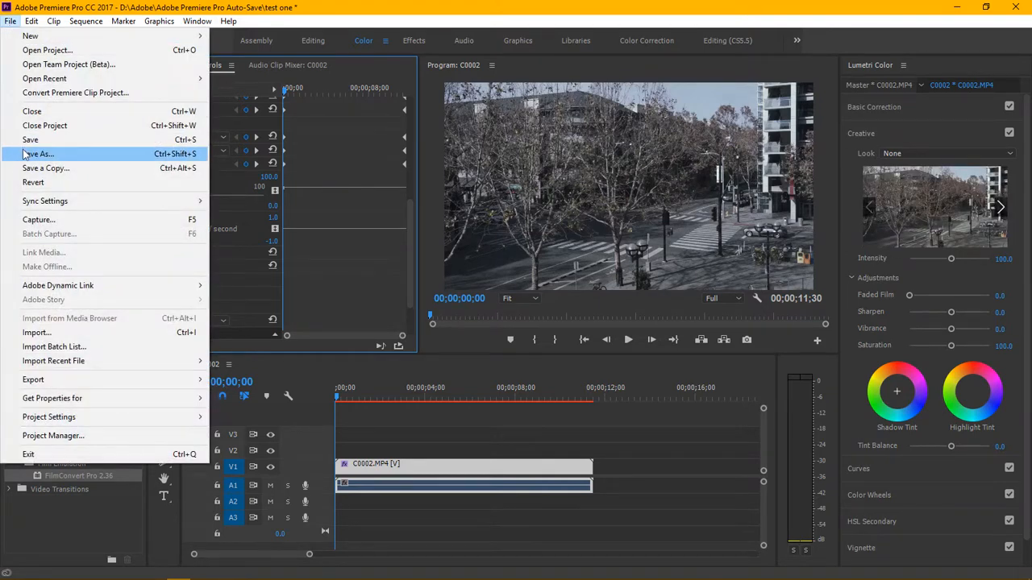
left_click(357, 6)
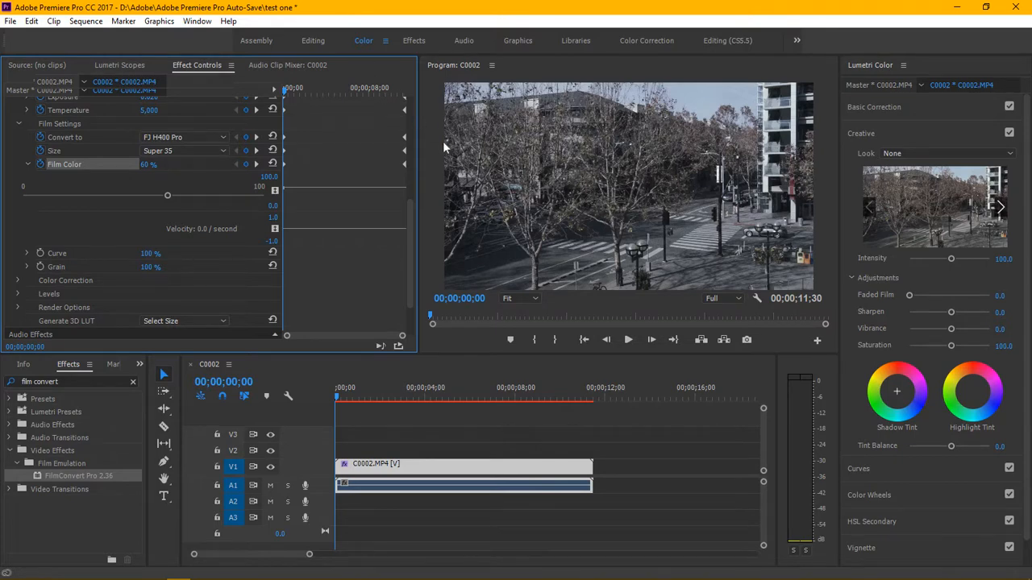
Set the film Curve to 70%, keyframed at the clip's start and end, and return the playhead to the start
left_click_drag(411, 211, 405, 240)
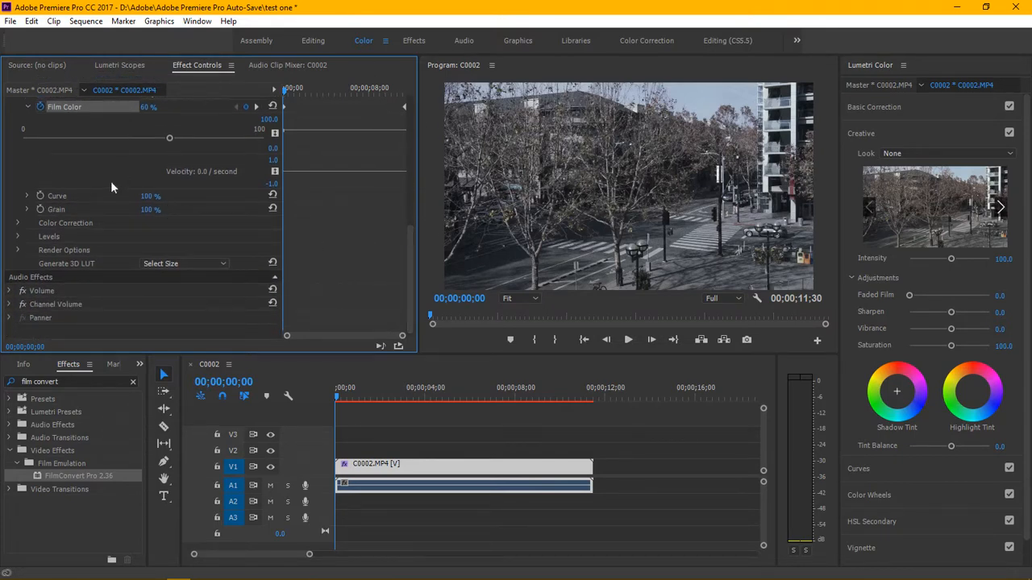
left_click(40, 195)
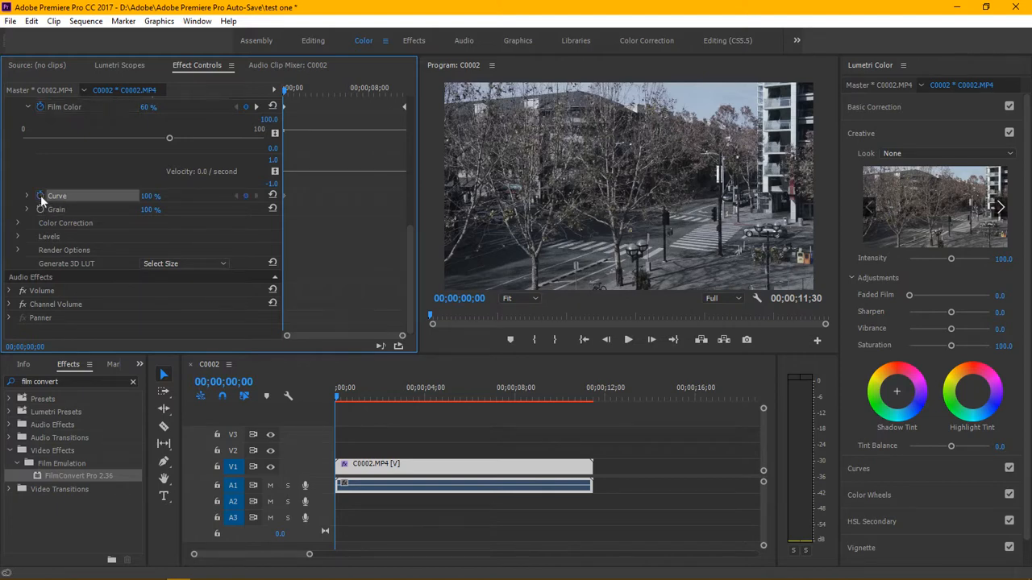
left_click(153, 196)
type("70")
key("Return")
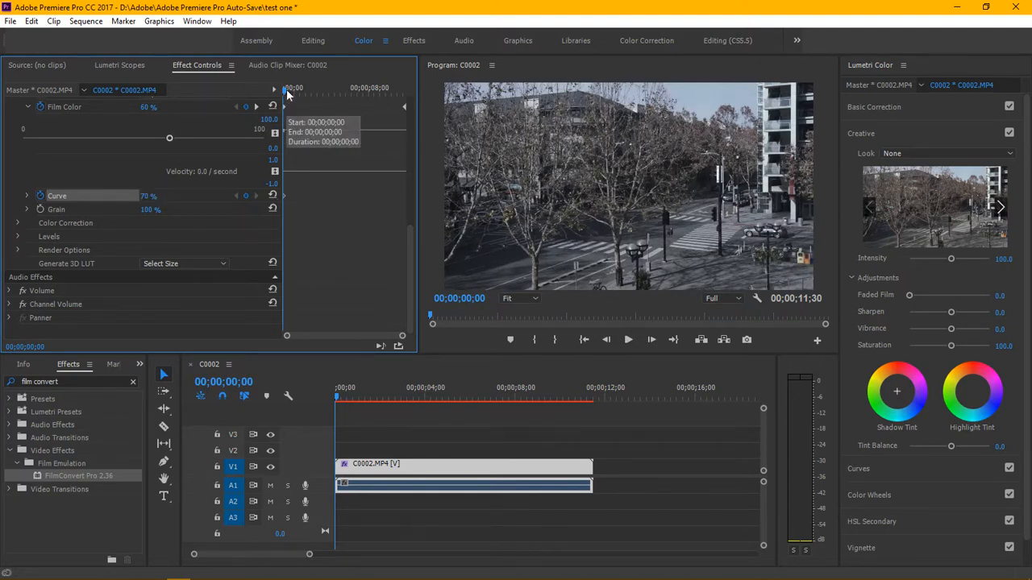
left_click_drag(287, 88, 204, 128)
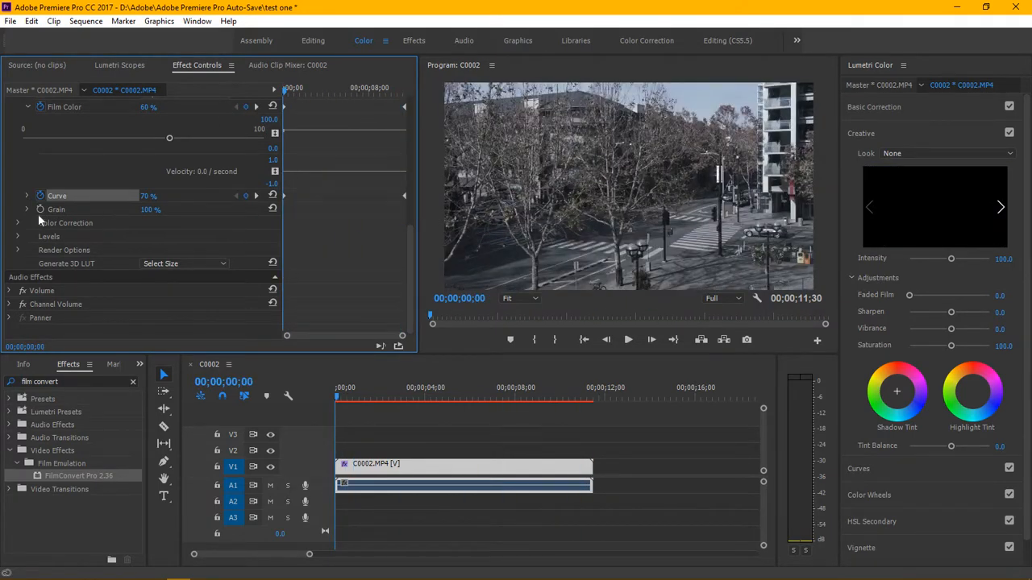
Set the film Grain to 50%, keyframed at the clip's start and end, and return the playhead to the start
left_click(152, 209)
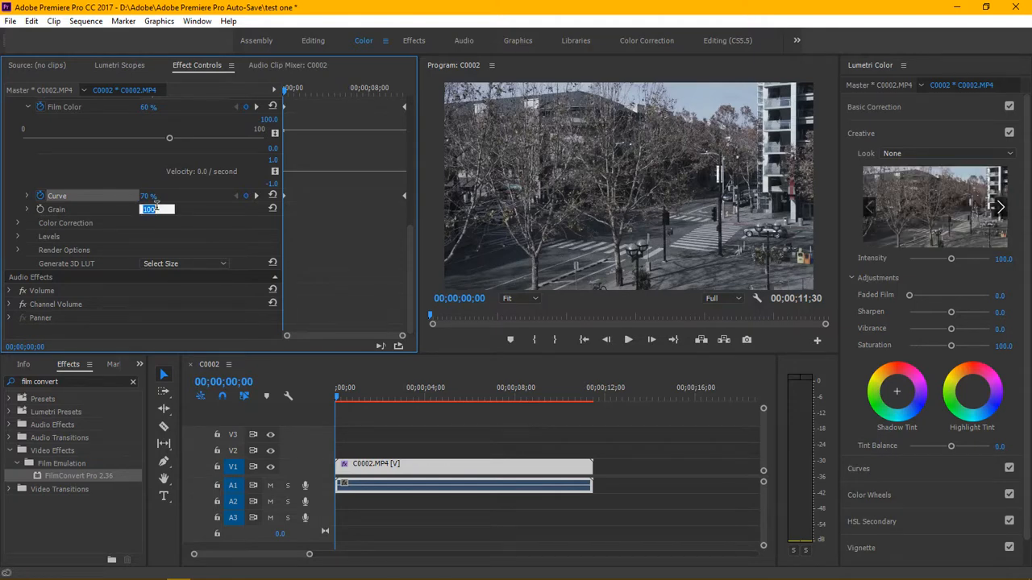
type("50")
key("Return")
left_click(40, 209)
left_click_drag(287, 94, 412, 85)
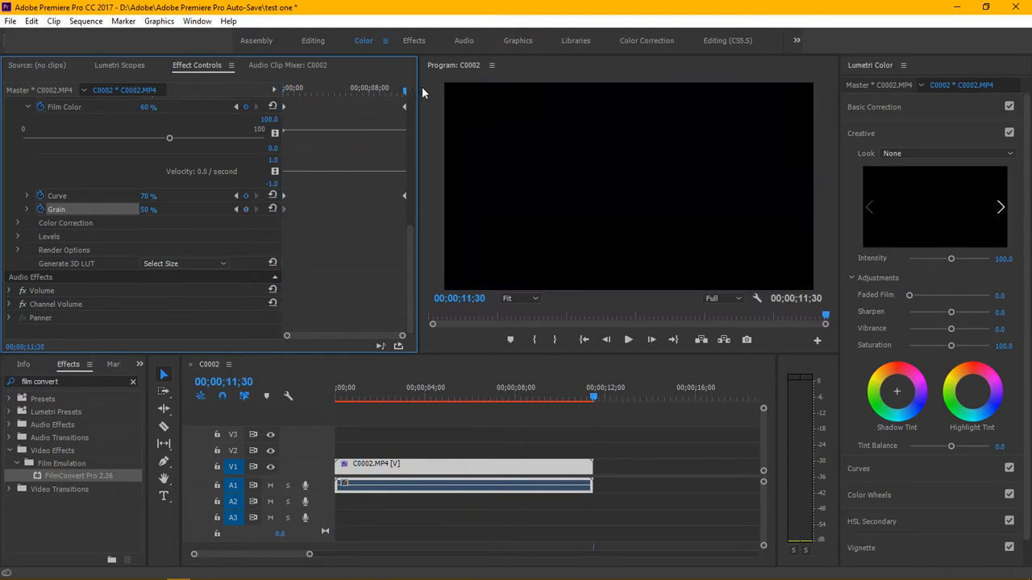
left_click(248, 209)
left_click_drag(405, 88, 238, 104)
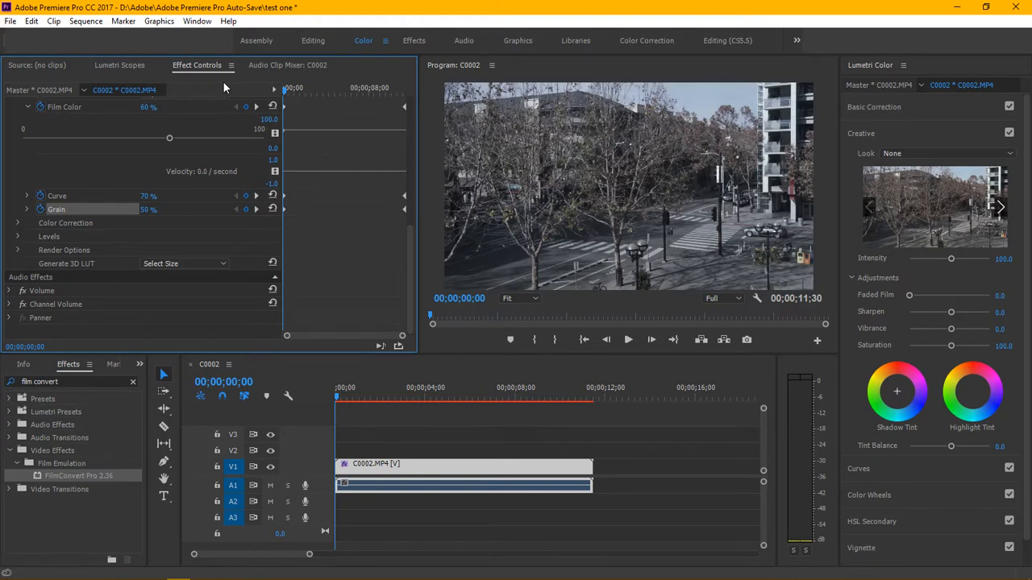
Expand the FilmConvert Color Correction settings and enlarge the program preview to 75% to inspect the image
left_click(18, 220)
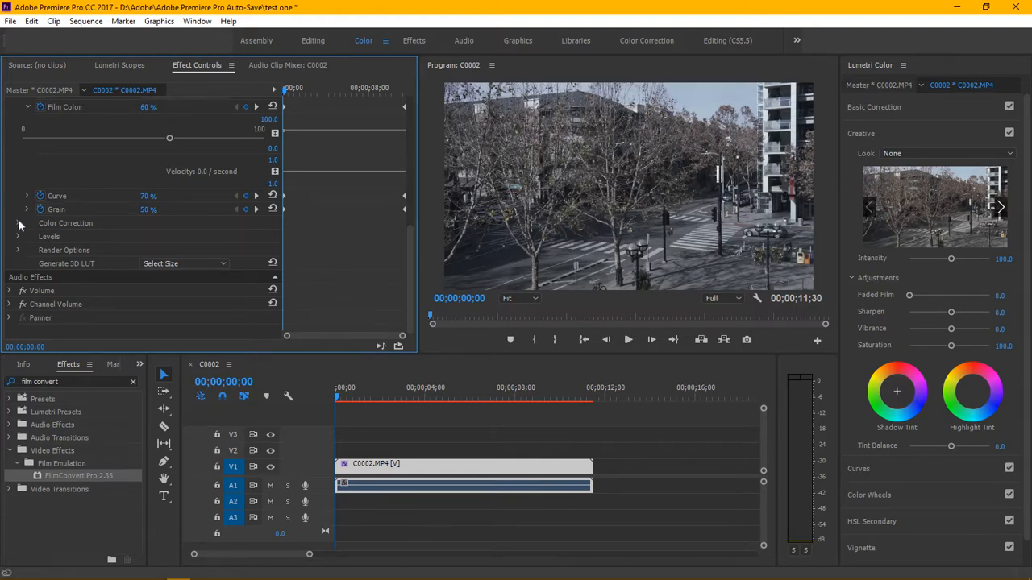
left_click(18, 222)
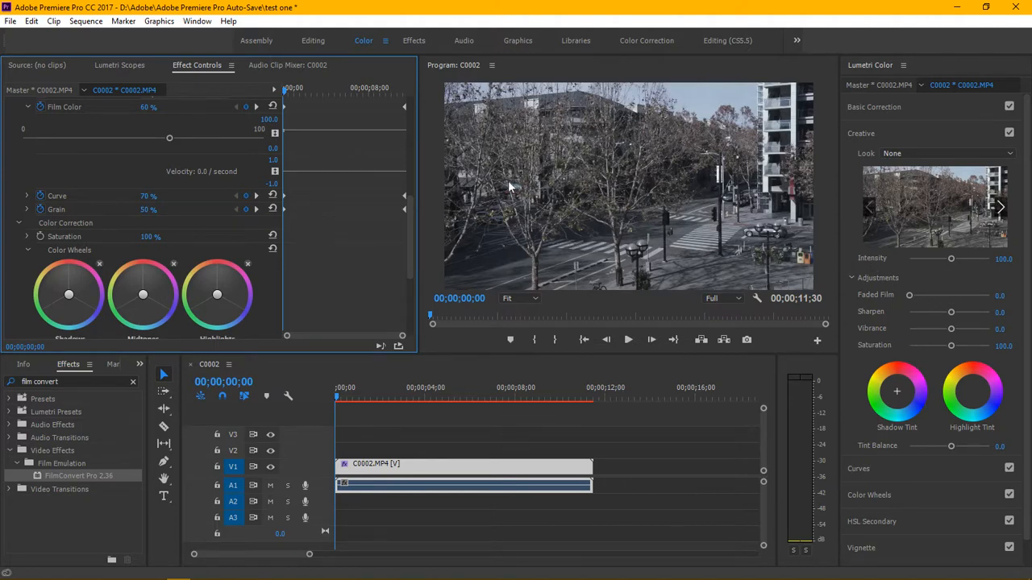
left_click(523, 299)
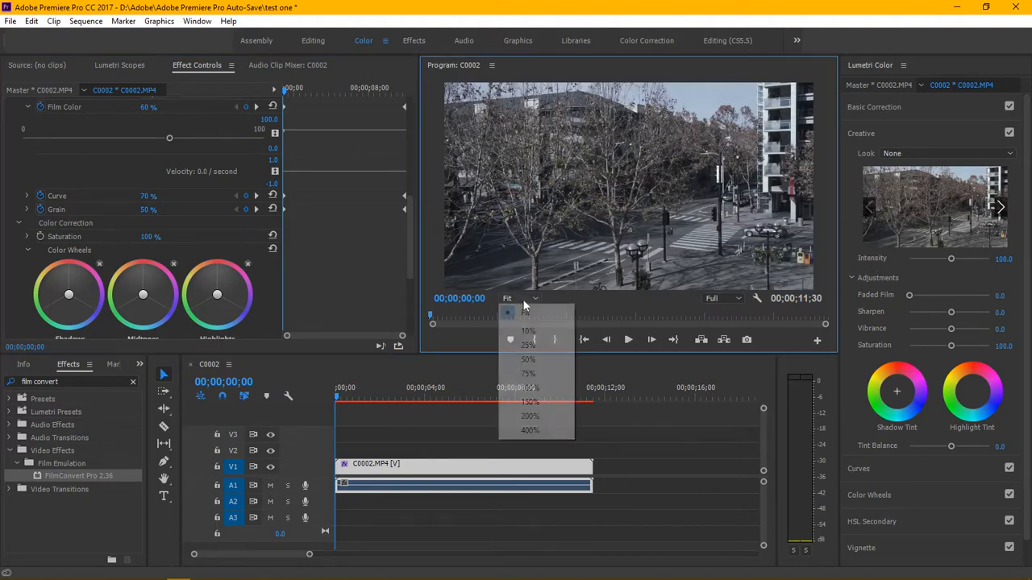
left_click(538, 375)
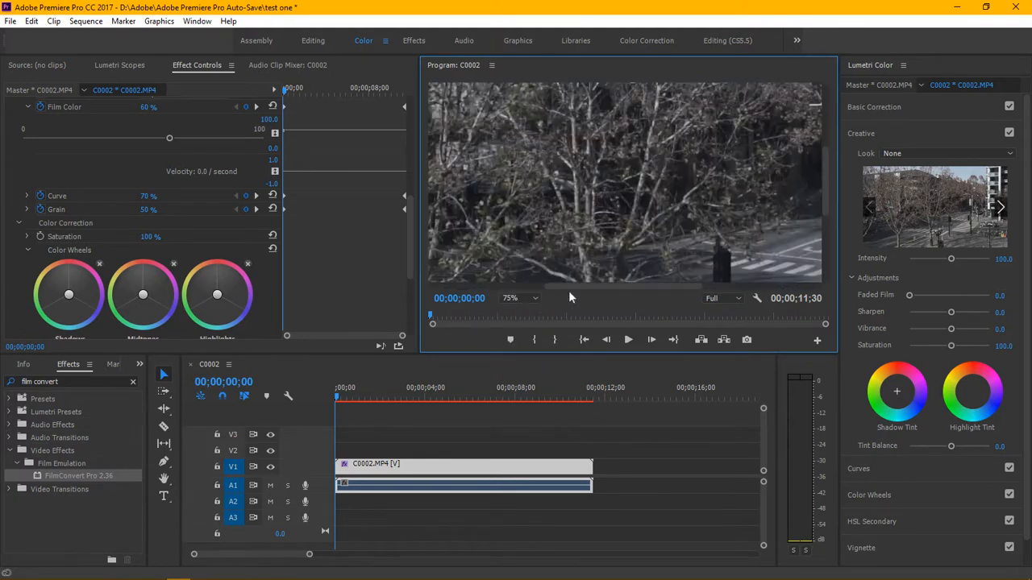
Inspect the trees at the frame's edge in the enlarged preview and return the preview zoom to Fit
left_click_drag(571, 288, 454, 289)
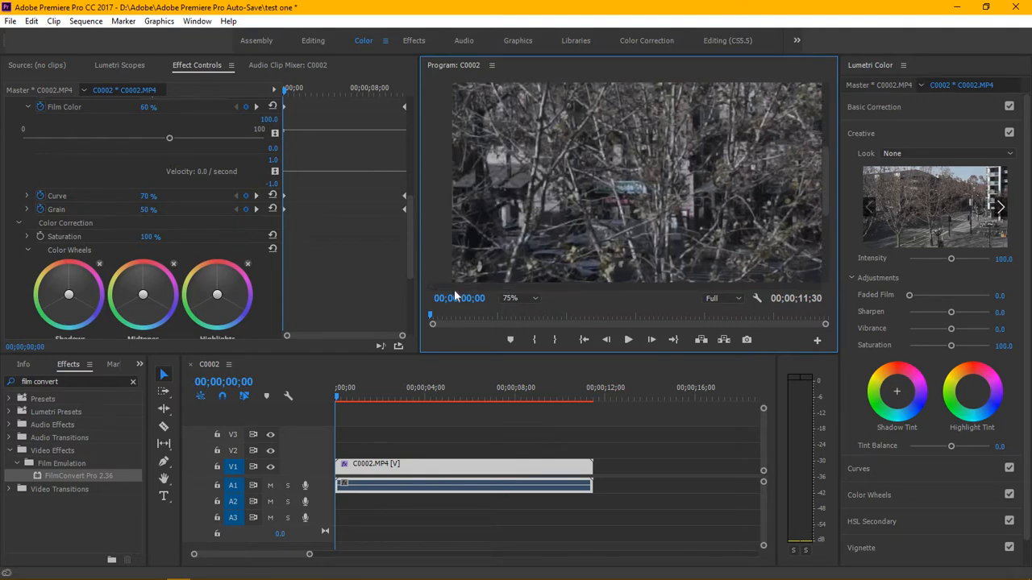
left_click(529, 299)
left_click(529, 307)
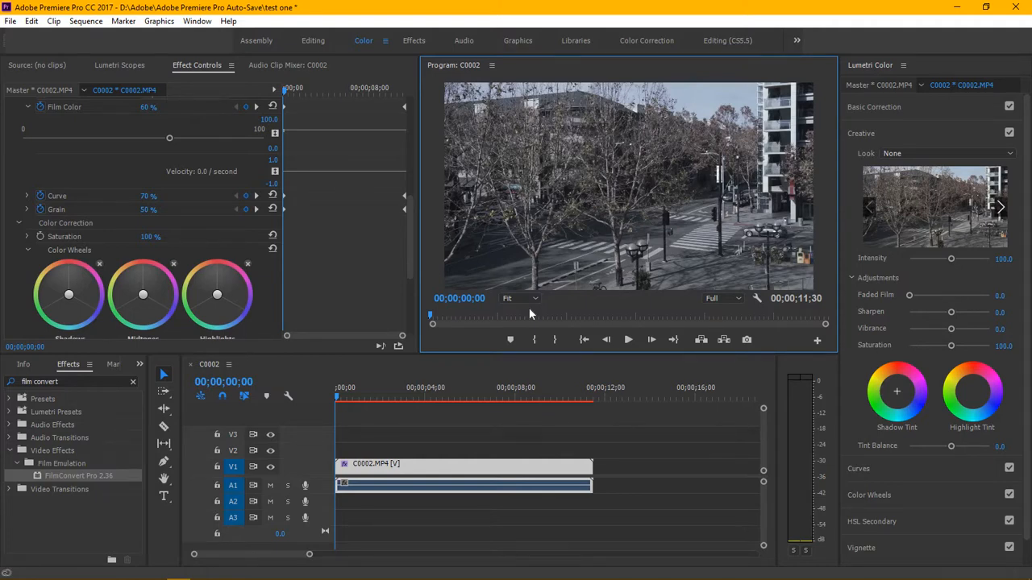
Shift the FilmConvert midtones and shadows color wheels toward warm tones and the highlights wheel slightly toward blue
left_click(143, 295)
left_click_drag(144, 295, 141, 281)
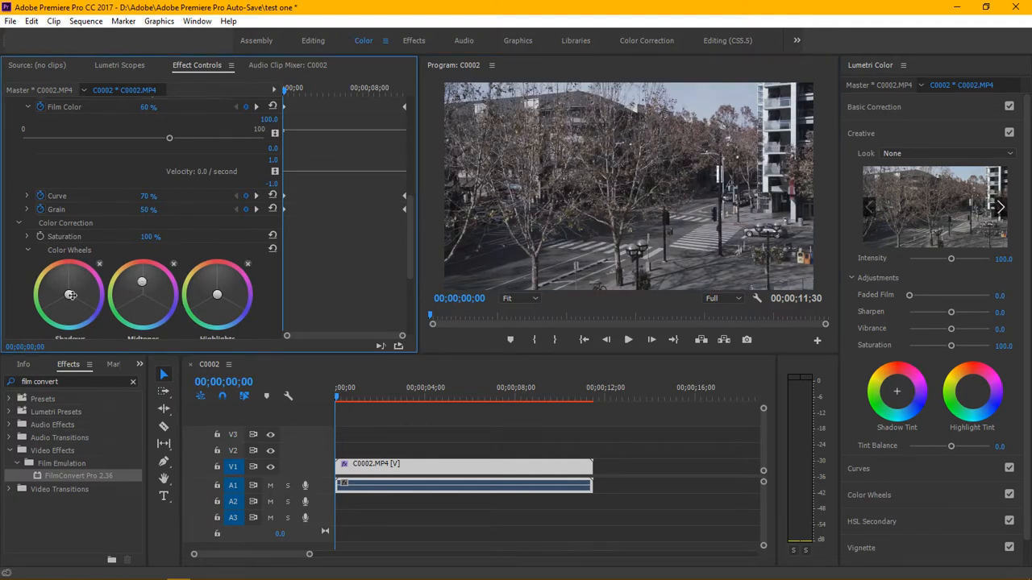
left_click_drag(70, 295, 62, 287)
left_click_drag(217, 296, 222, 301)
Set the FilmConvert Color Correction saturation to 150%
left_click_drag(412, 237, 412, 278)
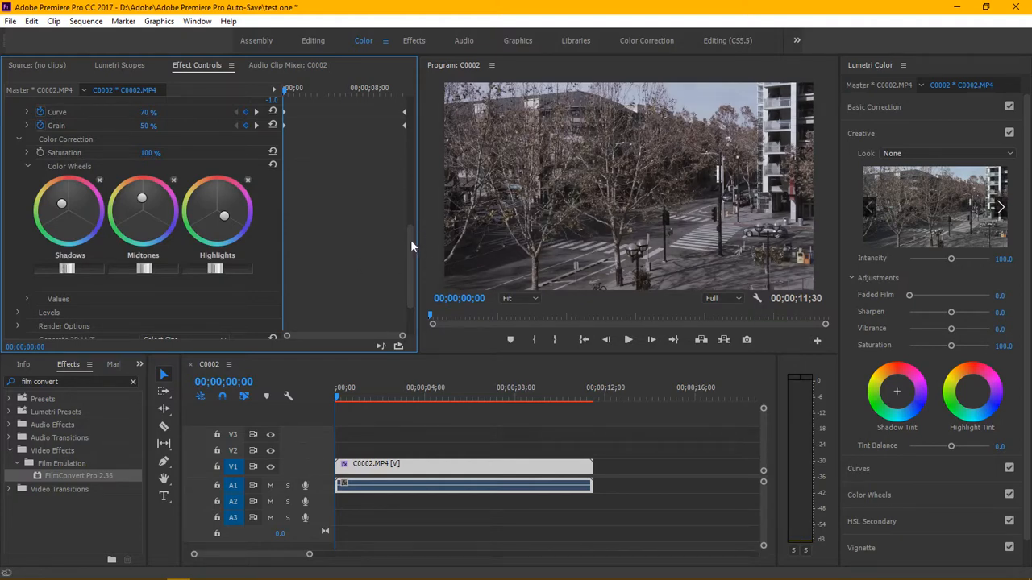
left_click_drag(410, 239, 402, 255)
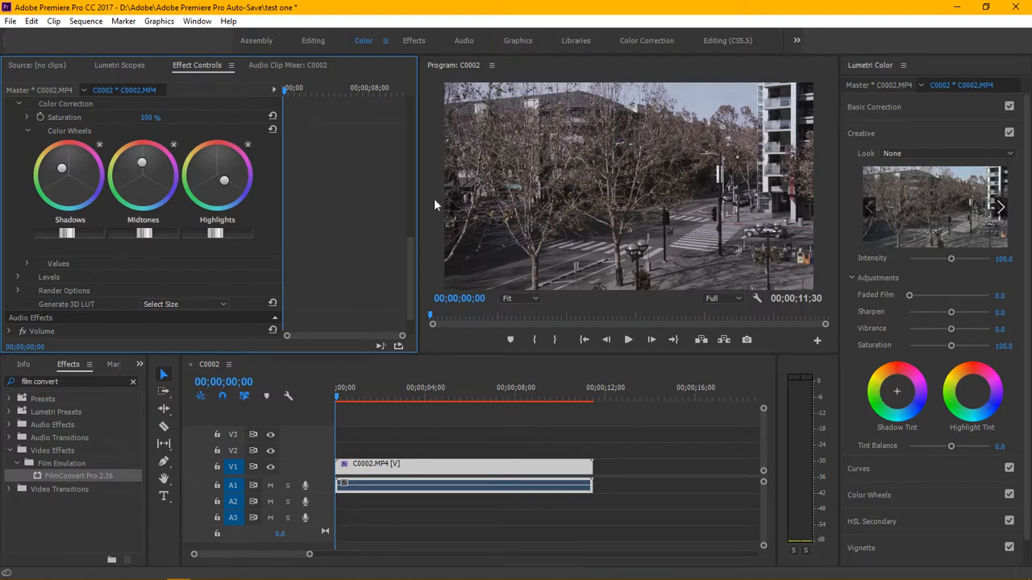
left_click_drag(407, 257, 428, 220)
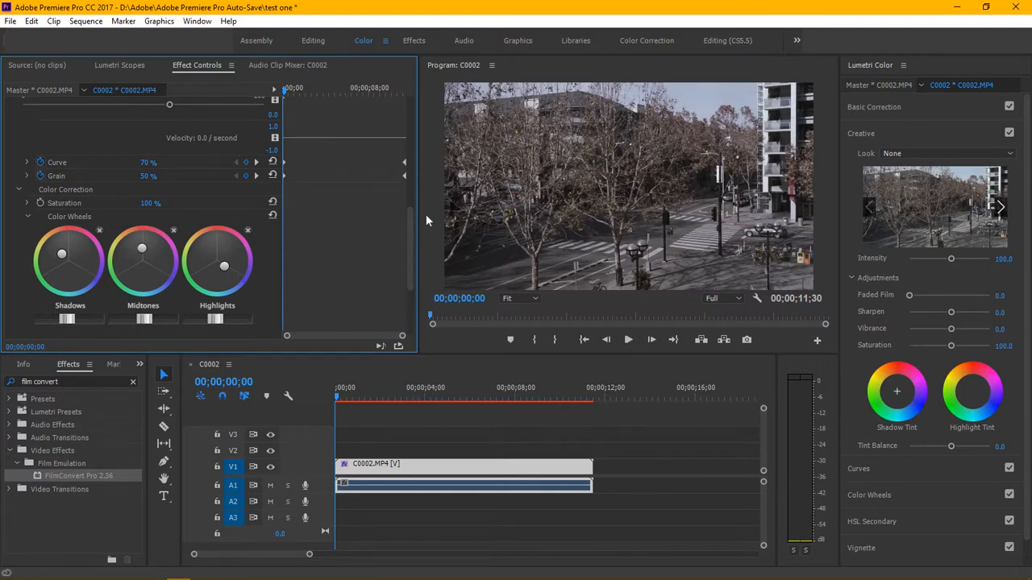
left_click_drag(410, 235, 418, 142)
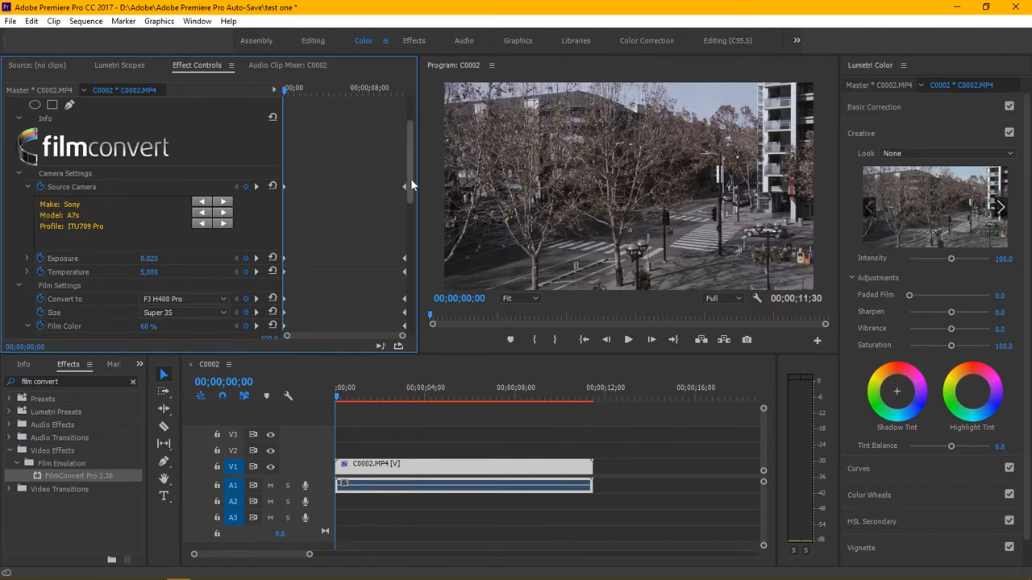
left_click_drag(410, 178, 410, 259)
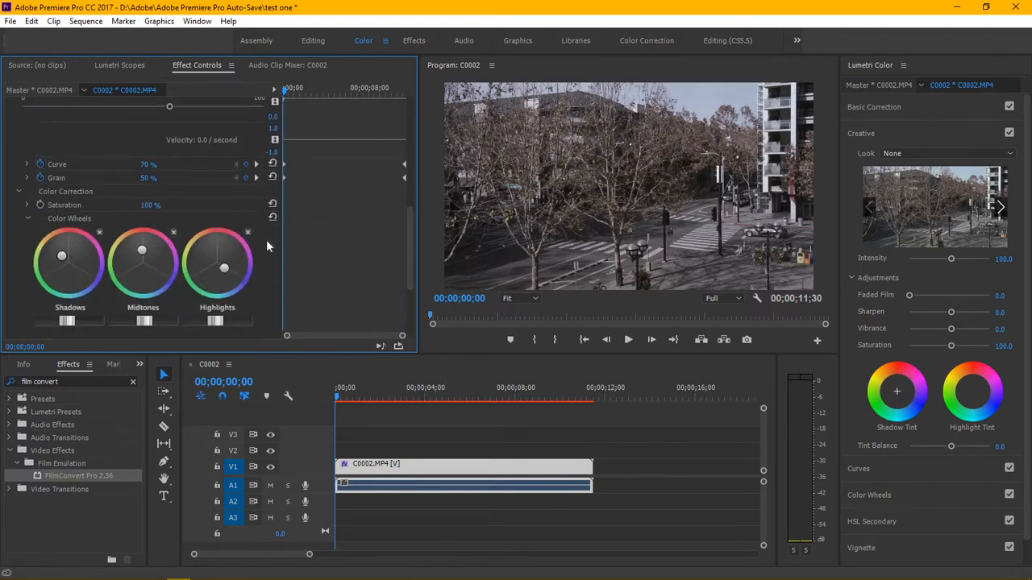
left_click(150, 205)
type("150")
key("Return")
In the FilmConvert Levels graph, nudge the midtone marker, move the black and white points inward, and collapse the effect
left_click_drag(412, 221, 406, 243)
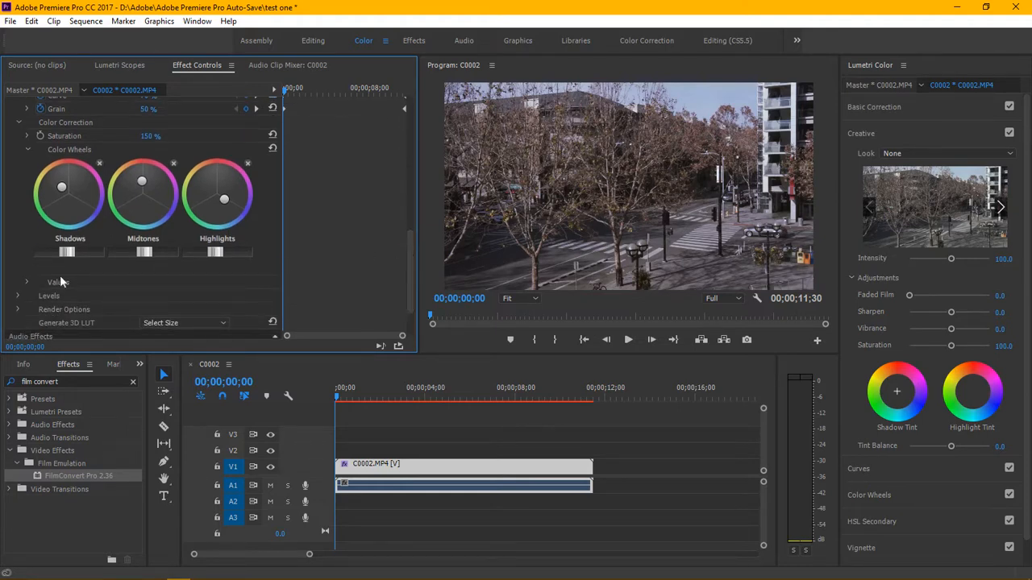
left_click(19, 296)
left_click_drag(407, 212, 409, 266)
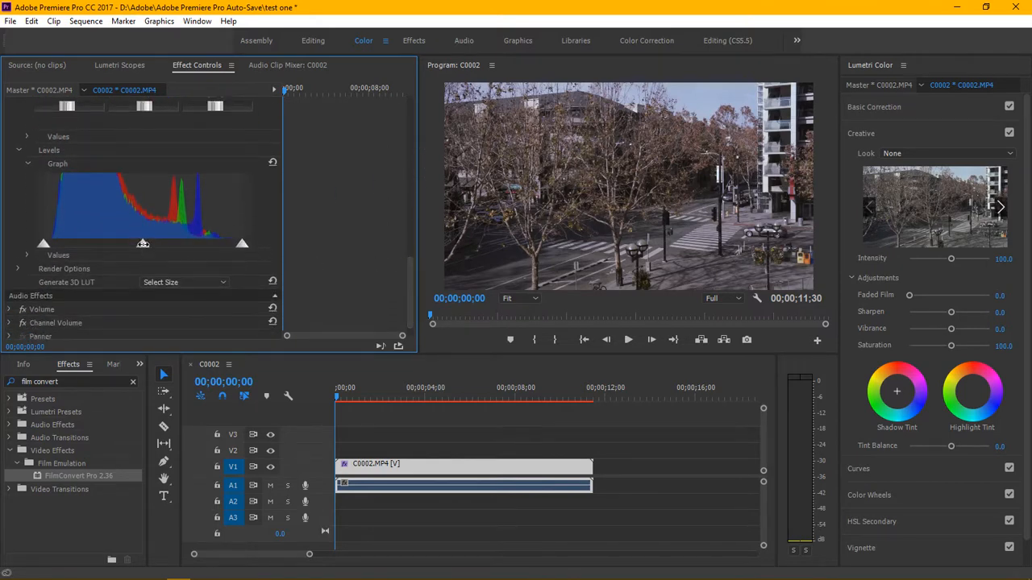
mouse_move(143, 243)
left_mouse_down()
mouse_move(153, 244)
mouse_move(132, 249)
mouse_move(145, 247)
left_mouse_up()
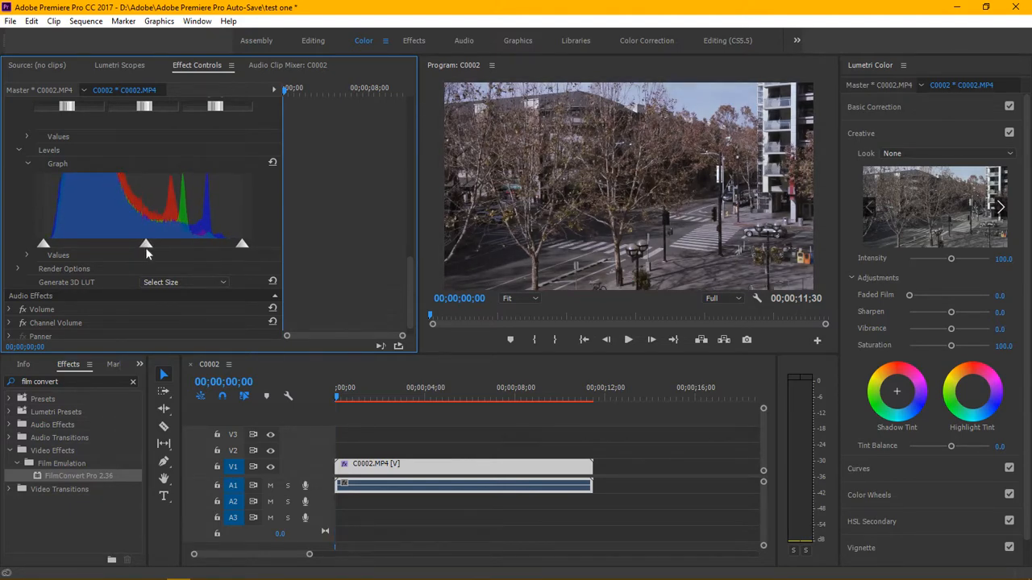
left_click_drag(43, 243, 55, 244)
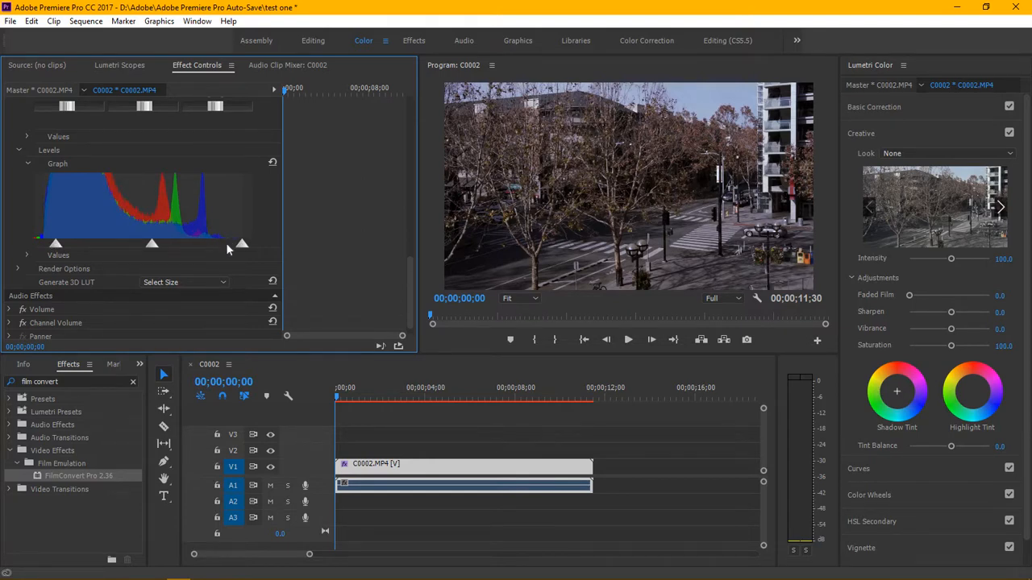
left_click_drag(243, 244, 229, 244)
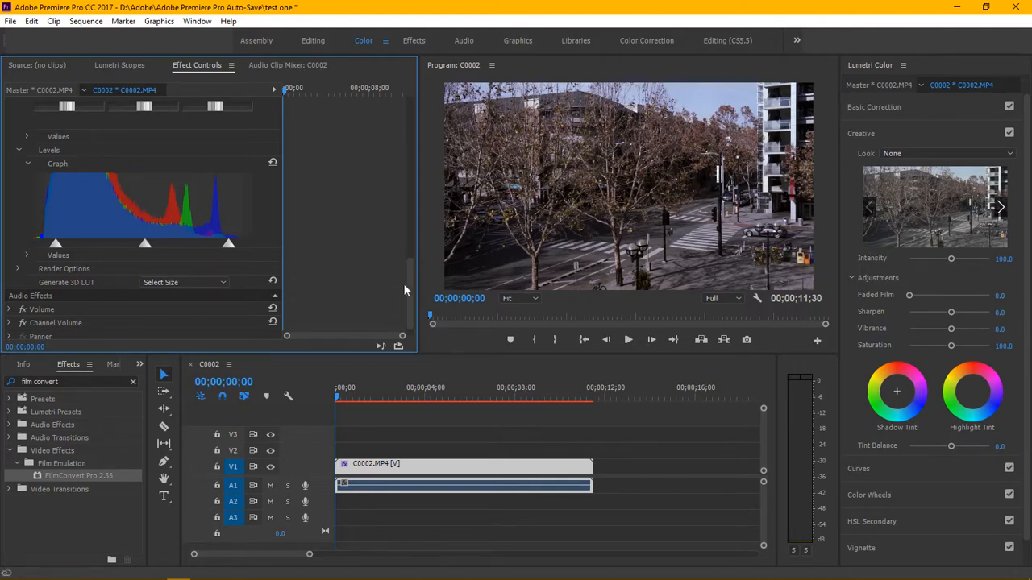
left_click_drag(408, 282, 416, 137)
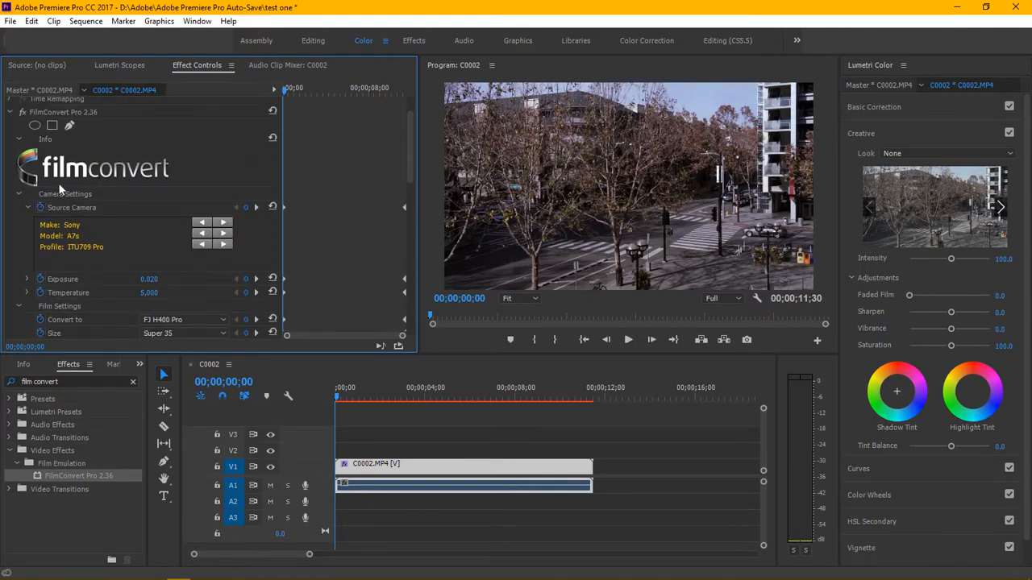
left_click(10, 112)
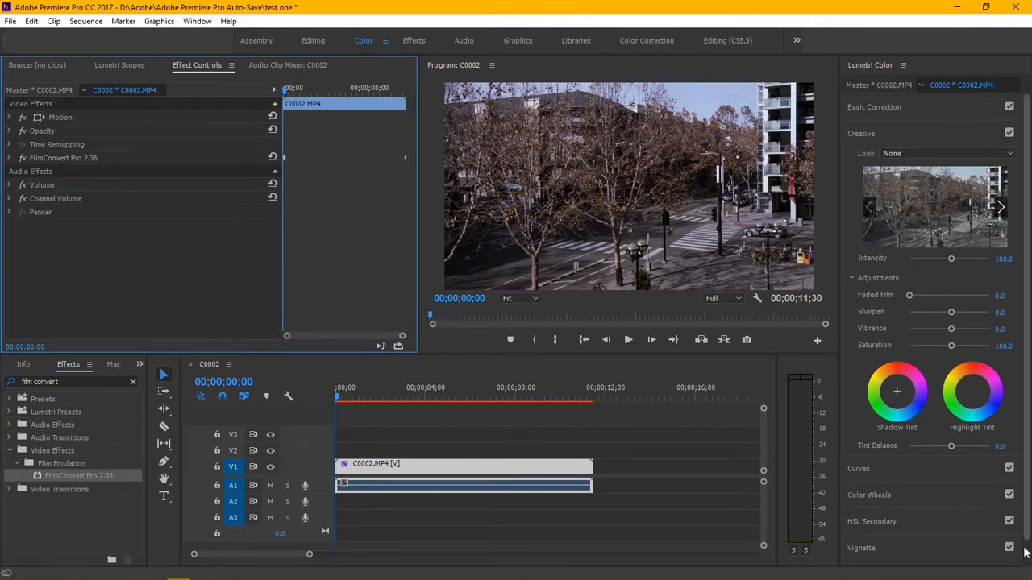
Set the Lumetri Creative Sharpen adjustment to 4.0 and collapse the Lumetri Color effect
left_click(952, 312)
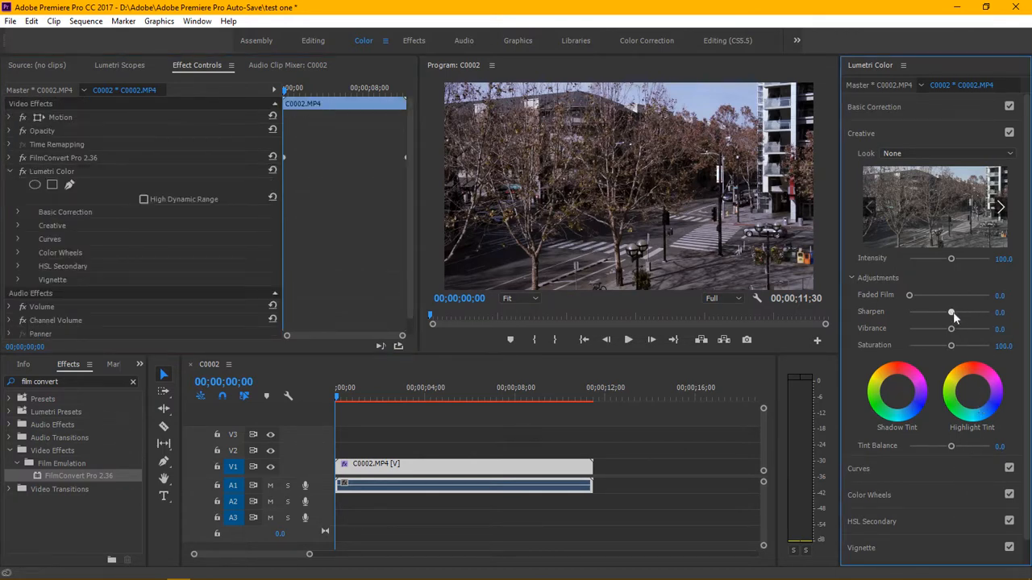
left_click_drag(952, 312, 952, 323)
left_click(10, 172)
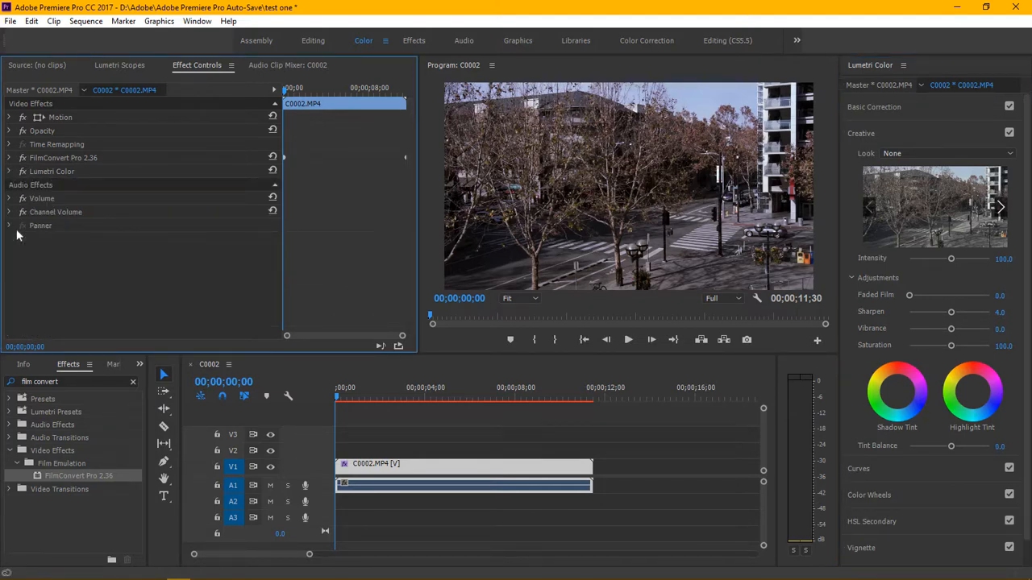
Find the Unsharp Mask effect and apply it to the C0002.MP4 clip on V1
left_click(72, 380)
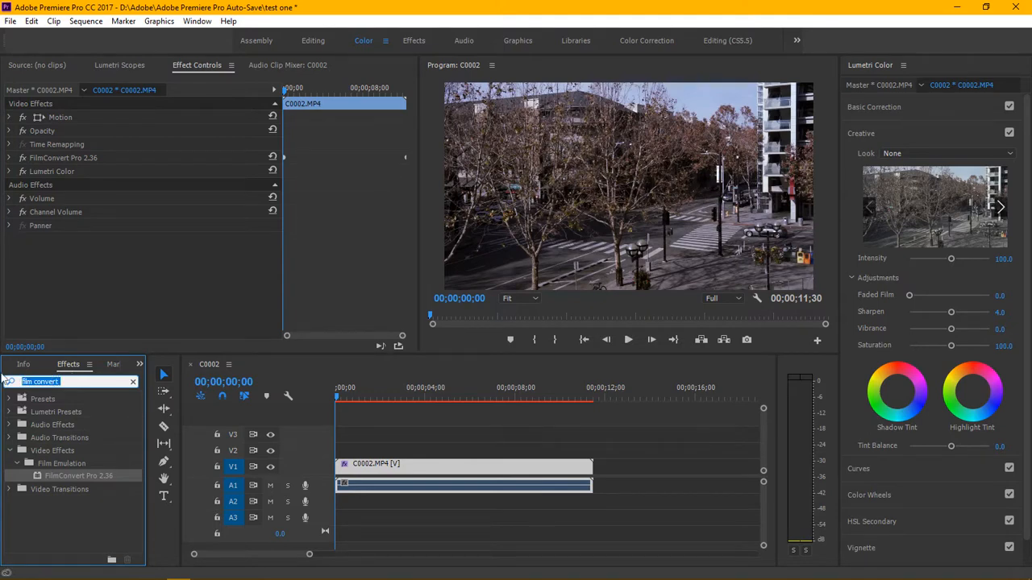
type("unsha")
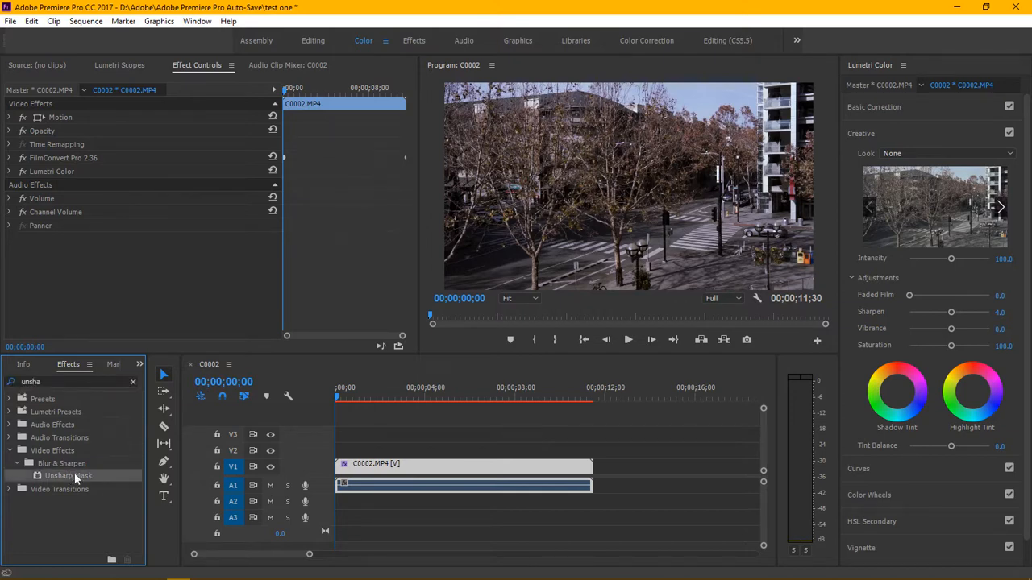
left_click_drag(73, 476, 373, 467)
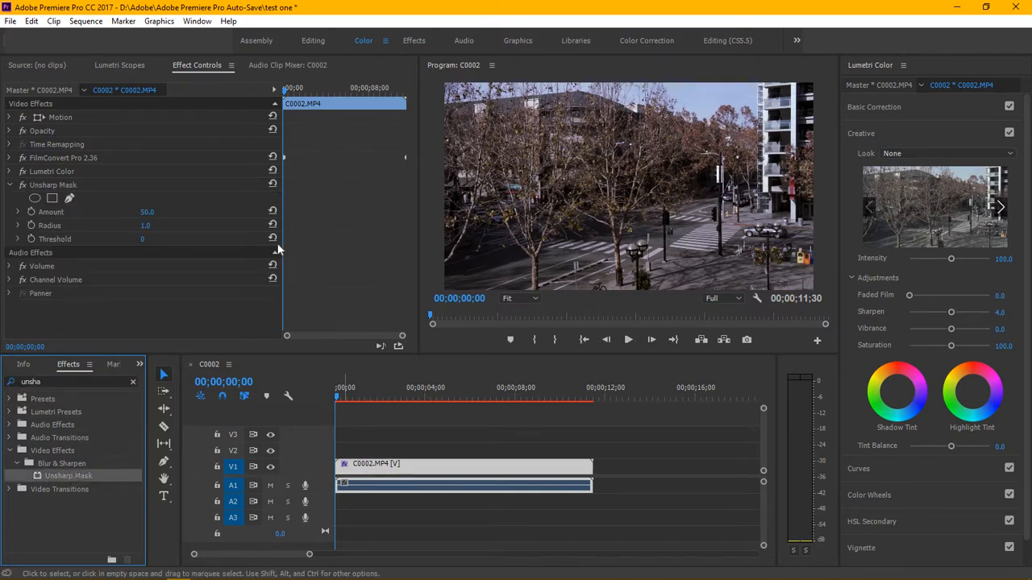
Set the Unsharp Mask amount to 120 and its radius to 1.2
left_click(146, 212)
type("120")
key("Return")
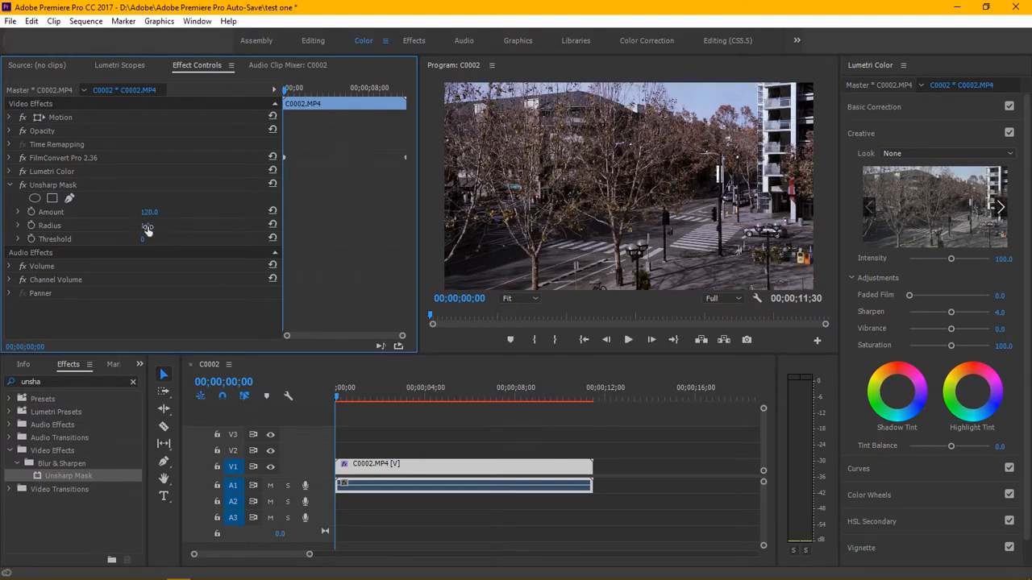
left_click(145, 225)
type("1.2")
key("Return")
Compare the image with Unsharp Mask off and on at 75% preview zoom, then collapse the effect and restore the Fit zoom
left_click(533, 297)
left_click(536, 374)
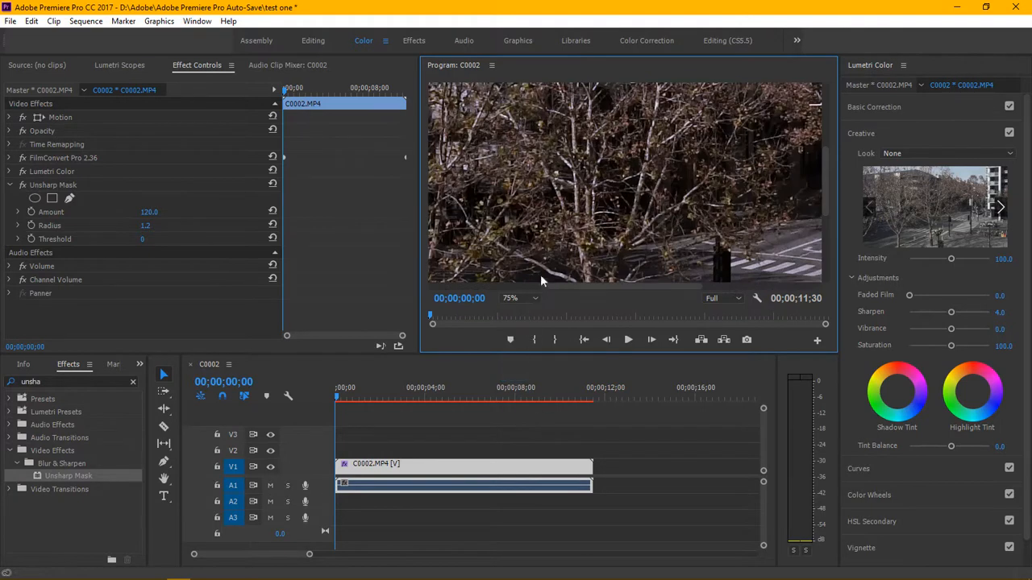
left_click_drag(565, 286, 662, 288)
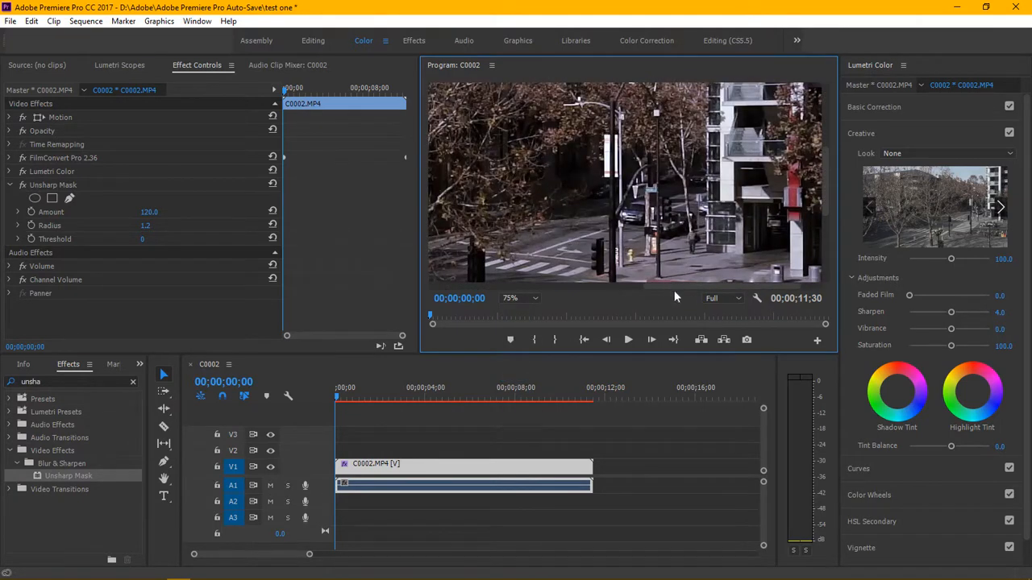
left_click(20, 187)
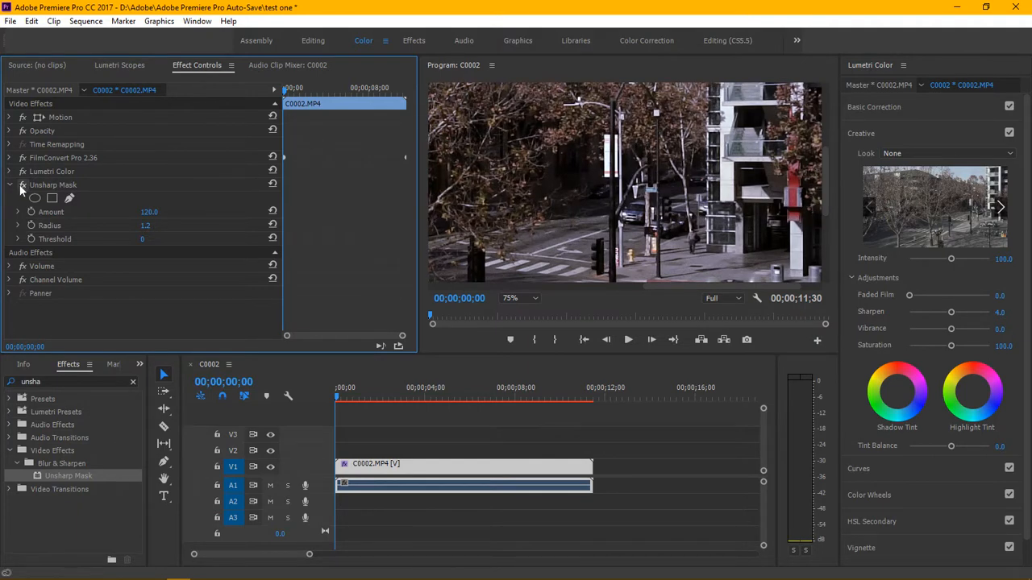
left_click(21, 187)
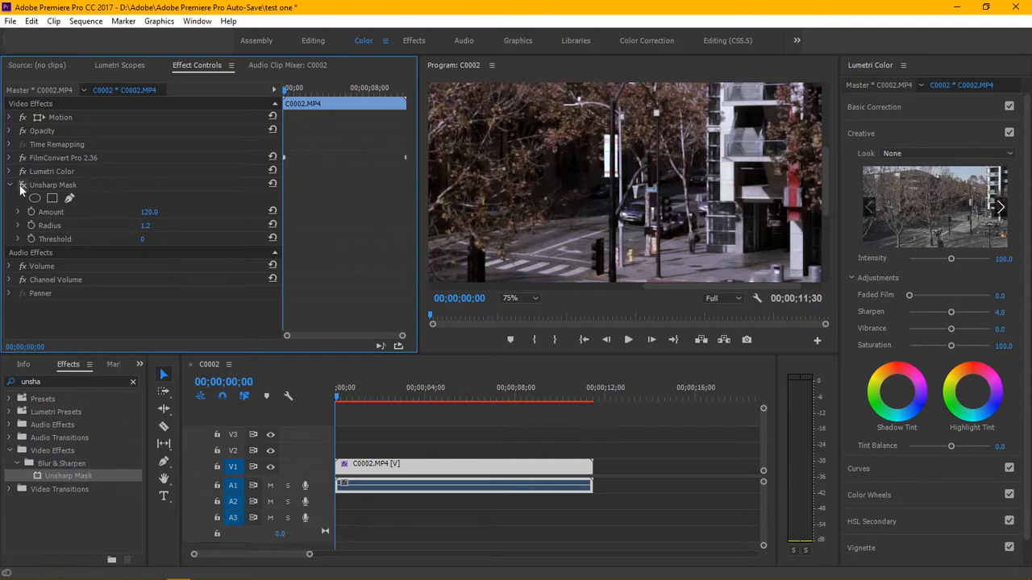
left_click(21, 186)
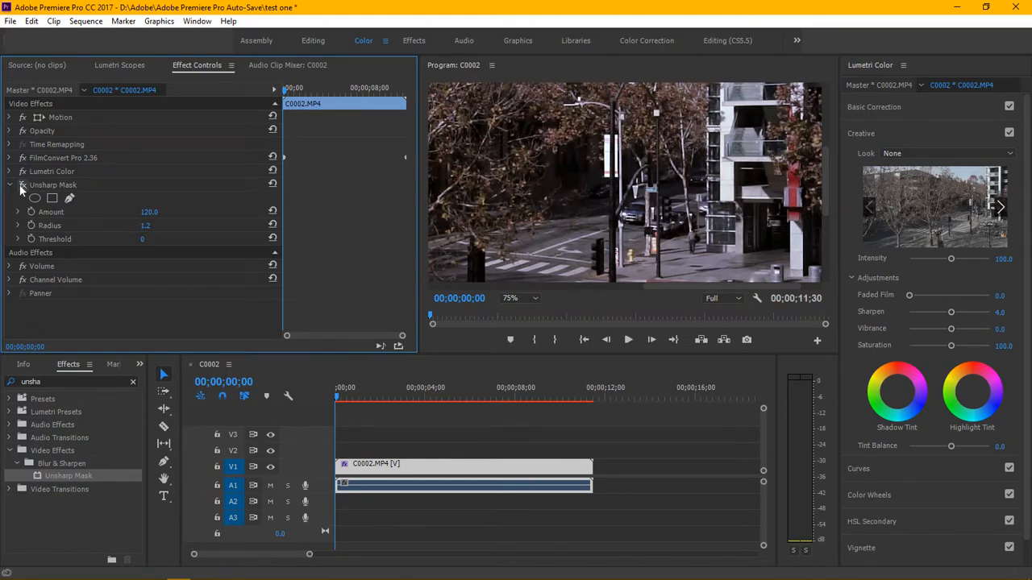
left_click(21, 186)
left_click(21, 186)
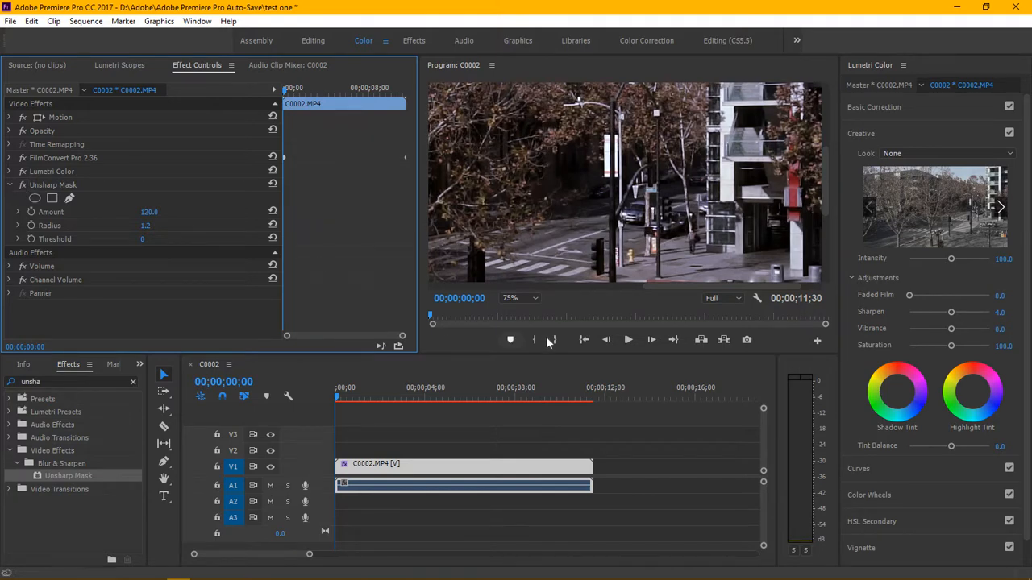
left_click(10, 186)
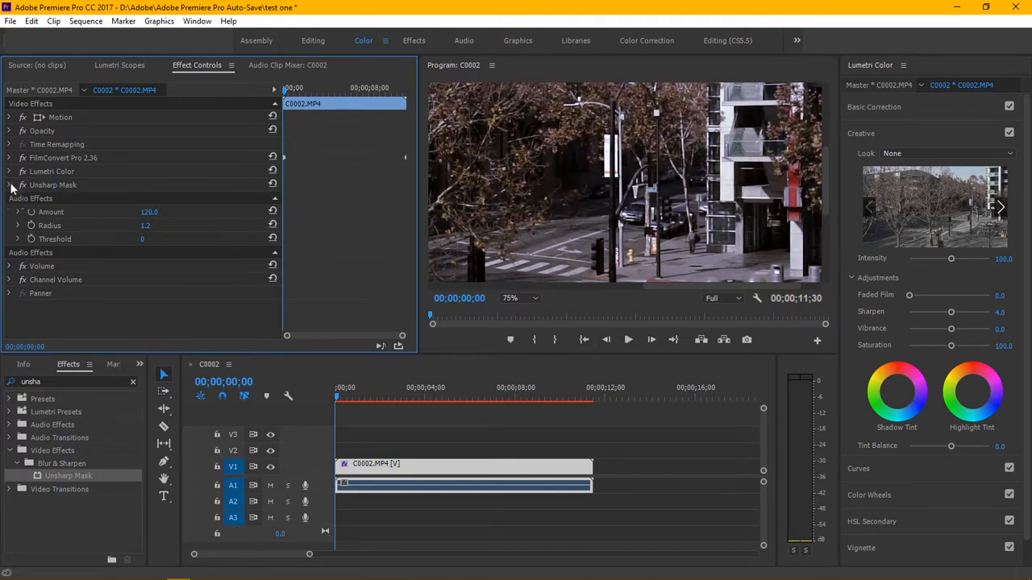
left_click(533, 300)
left_click(536, 315)
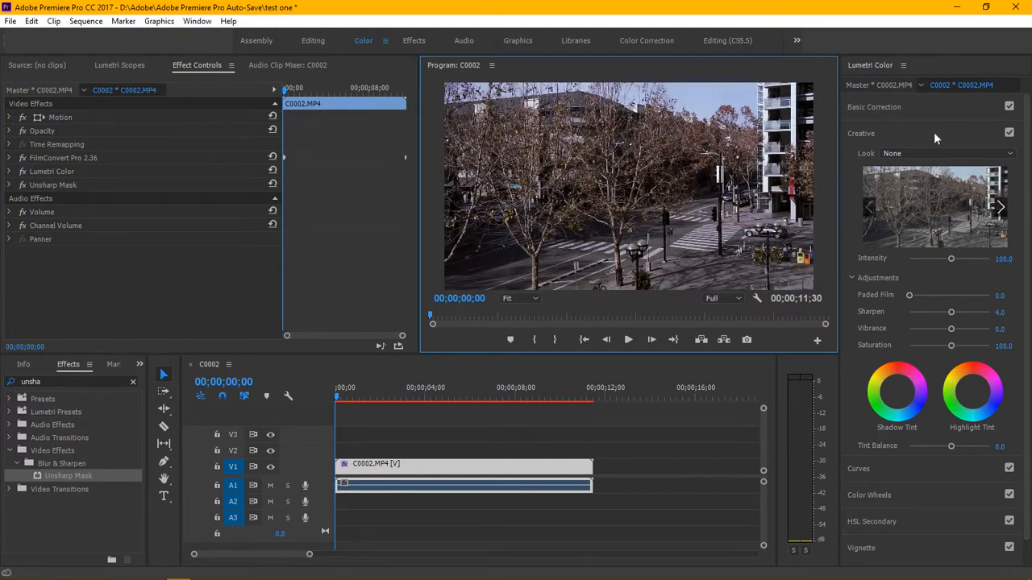
Load McKinnon 75.CUBE from the 646Studios Lut Pack in drive D's LUTS folder as the Creative look, with intensity 28.8
left_click(935, 154)
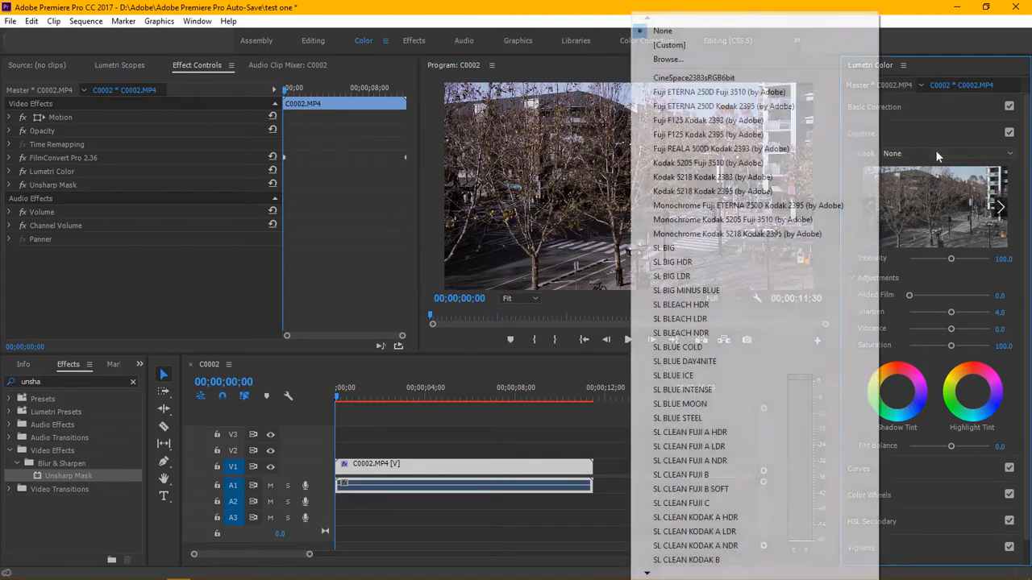
left_click(754, 61)
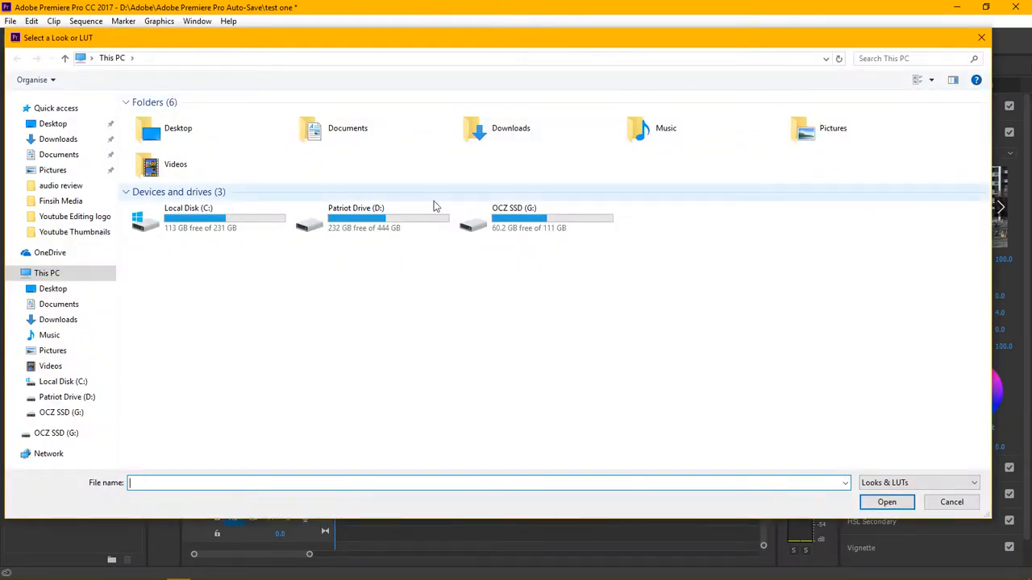
double_click(433, 202)
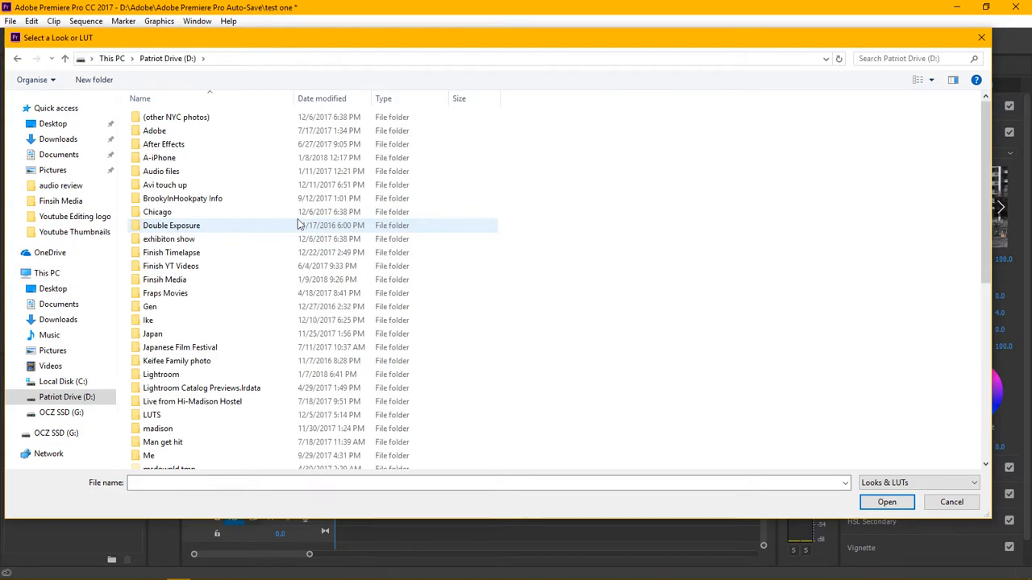
scroll(298, 225, "down", 4)
double_click(164, 261)
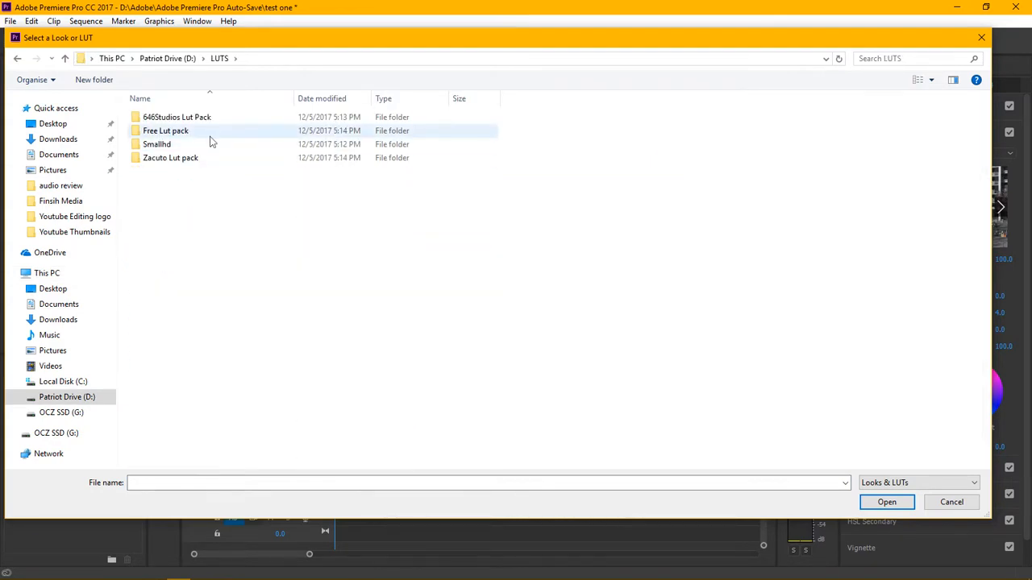
double_click(217, 117)
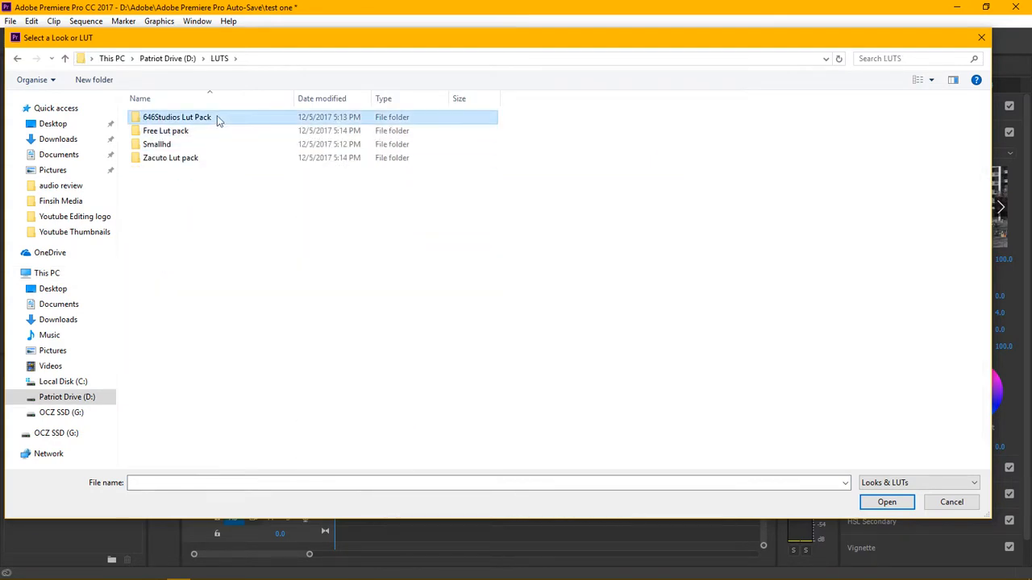
scroll(229, 158, "down", 3)
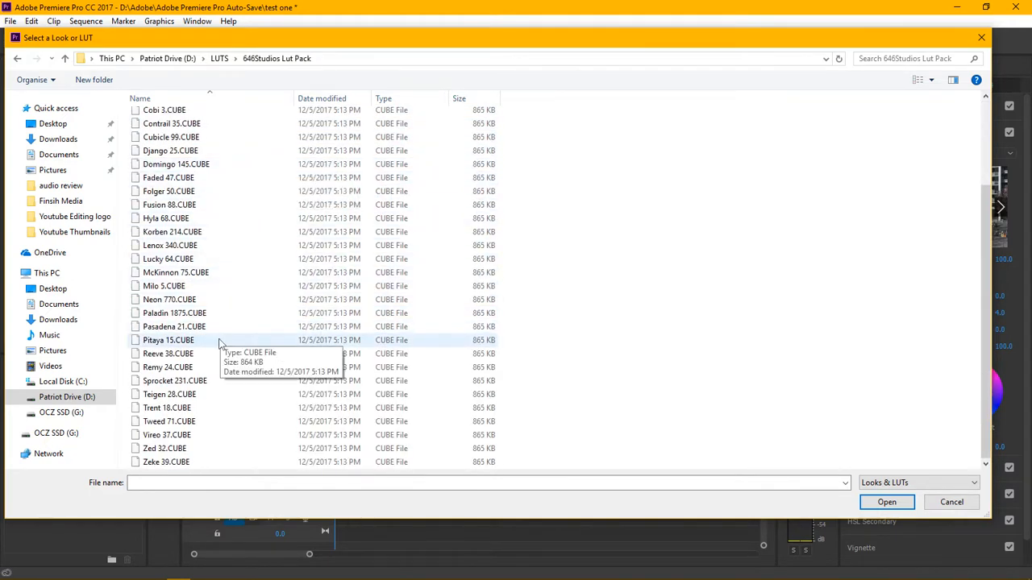
scroll(216, 239, "up", 3)
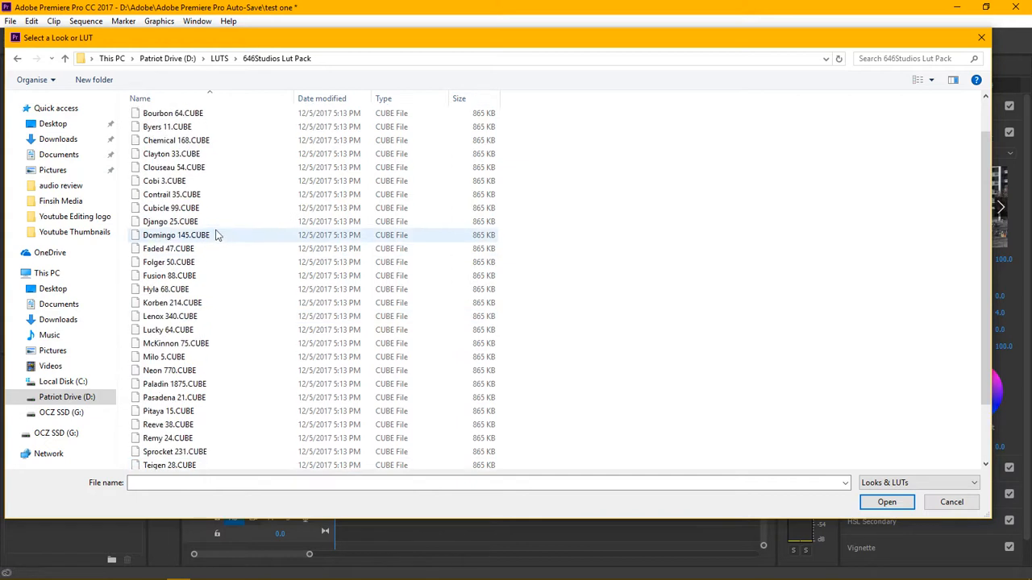
scroll(216, 239, "down", 3)
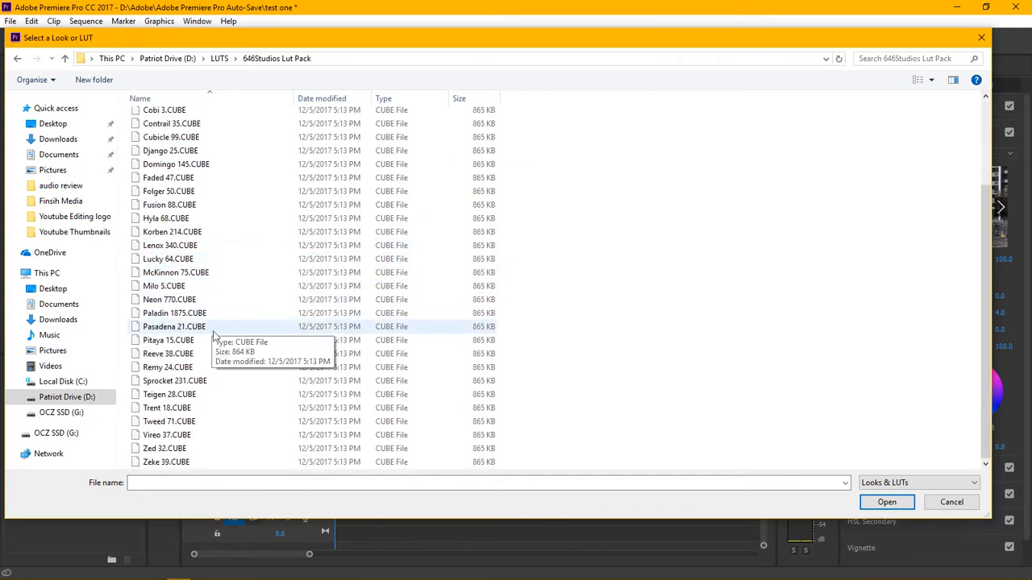
left_click(211, 274)
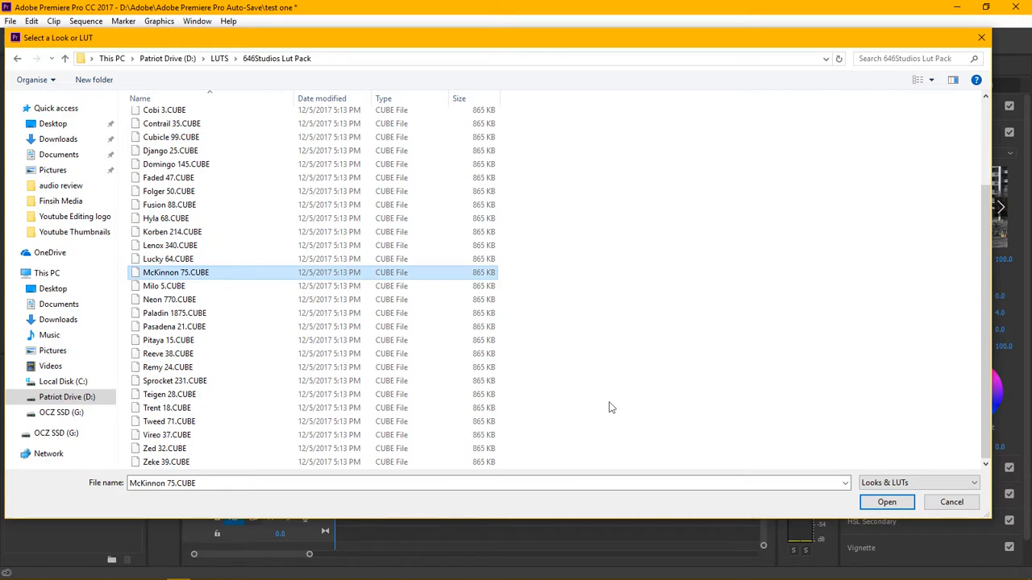
left_click(868, 503)
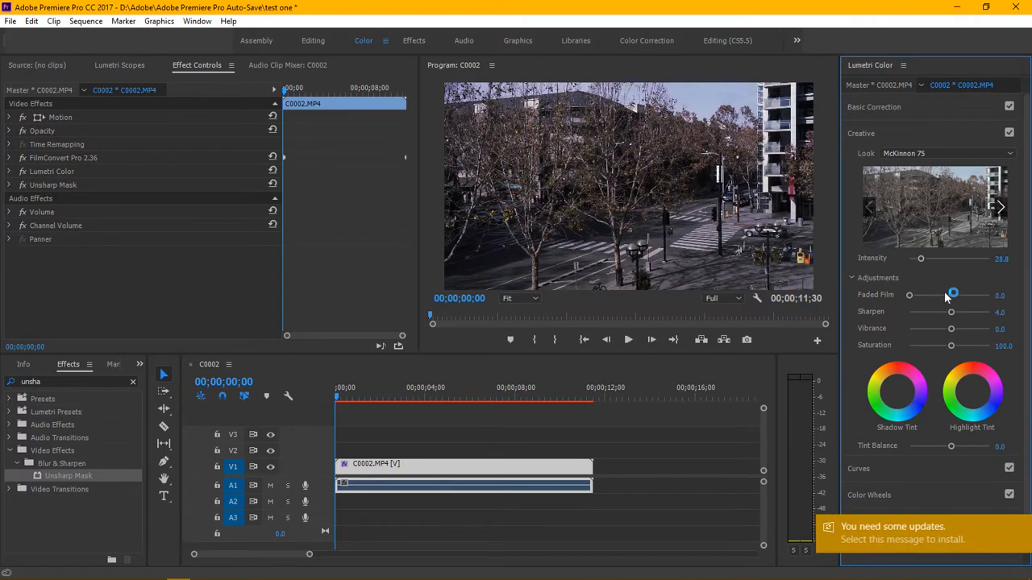
Set the Creative adjustments to Sharpen 13.6, Faded Film 8.0, Vibrance 44.0 and Saturation 107.2, previewing the frame at 00;00;00;07
left_click_drag(947, 315, 964, 331)
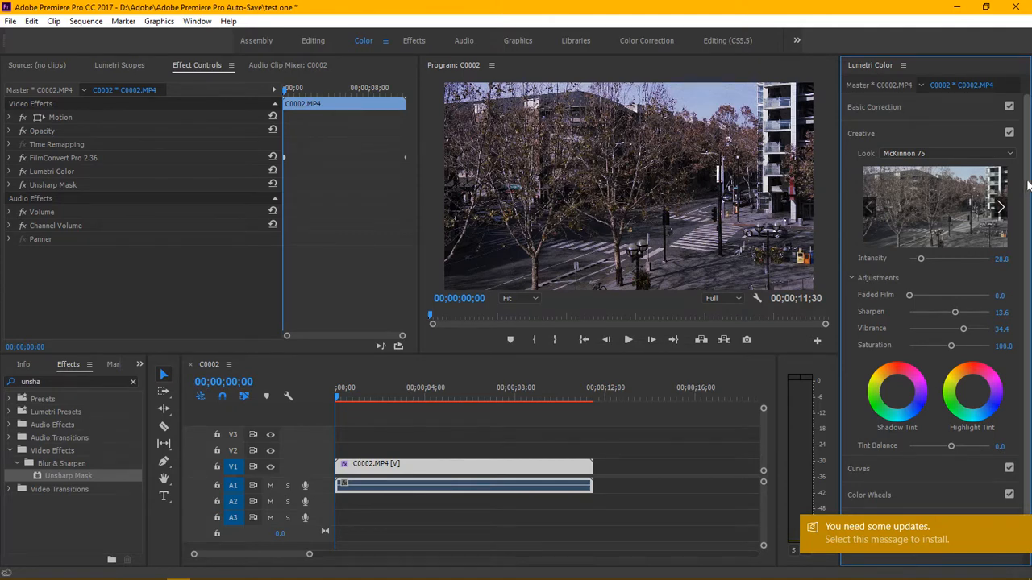
left_click_drag(1028, 169, 1029, 213)
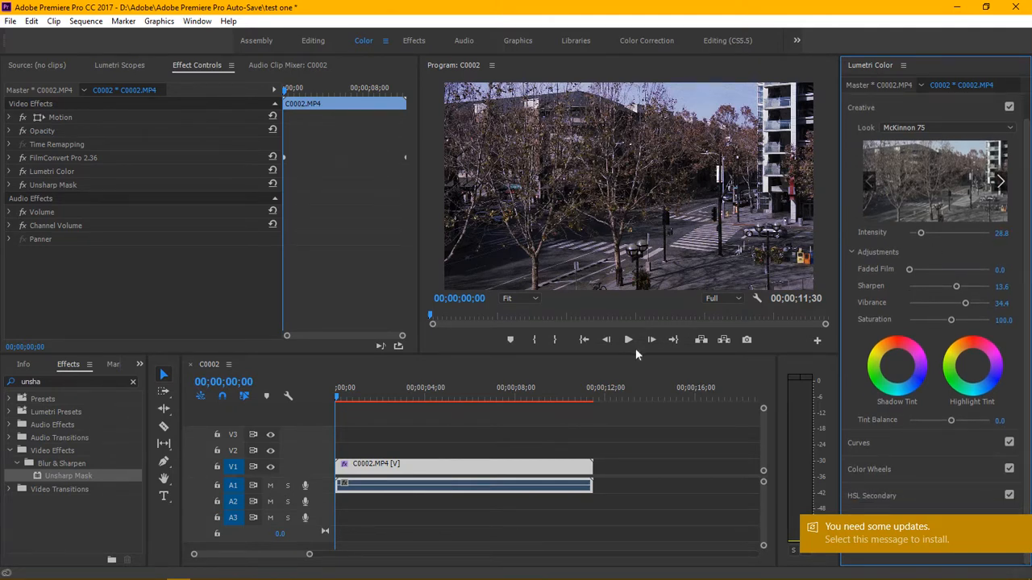
left_click(341, 393)
mouse_move(342, 393)
left_mouse_down()
mouse_move(505, 396)
mouse_move(337, 399)
left_mouse_up()
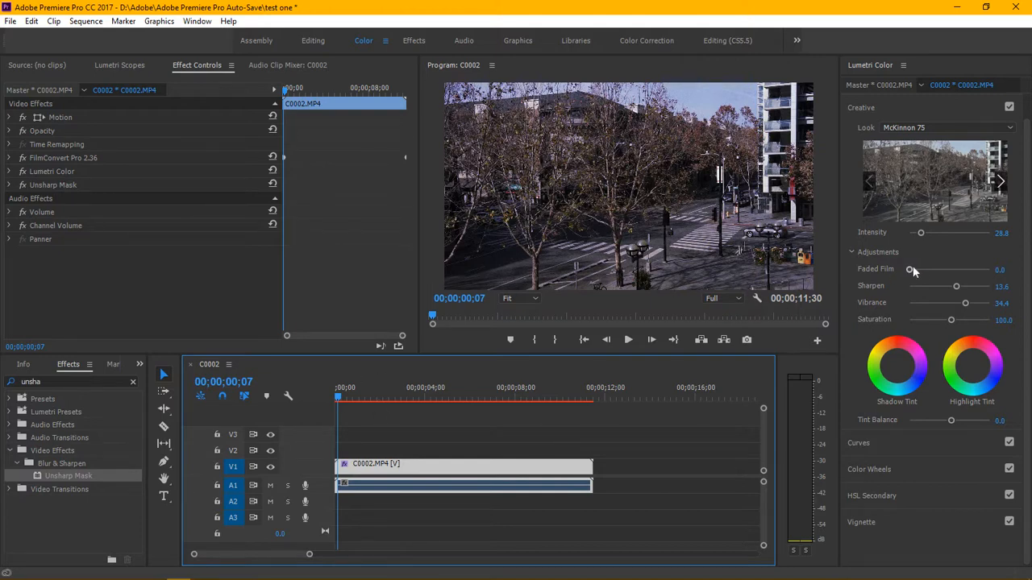
left_click_drag(910, 267, 916, 276)
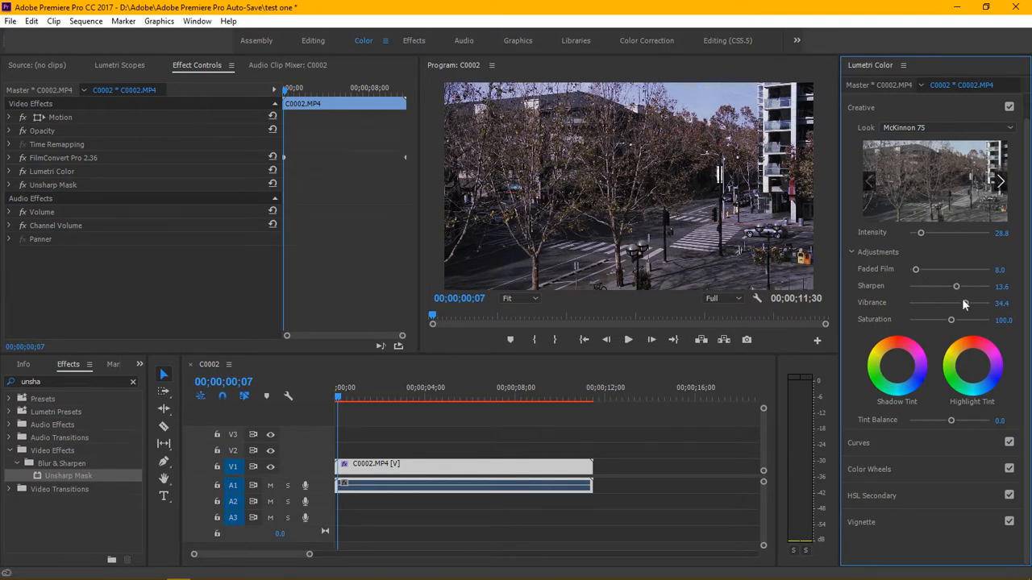
left_click_drag(965, 305, 968, 307)
Add shadow, midtone and highlight points to the master RGB curve, raising the shadows and highlights and slightly lowering the midtones
left_click(943, 442)
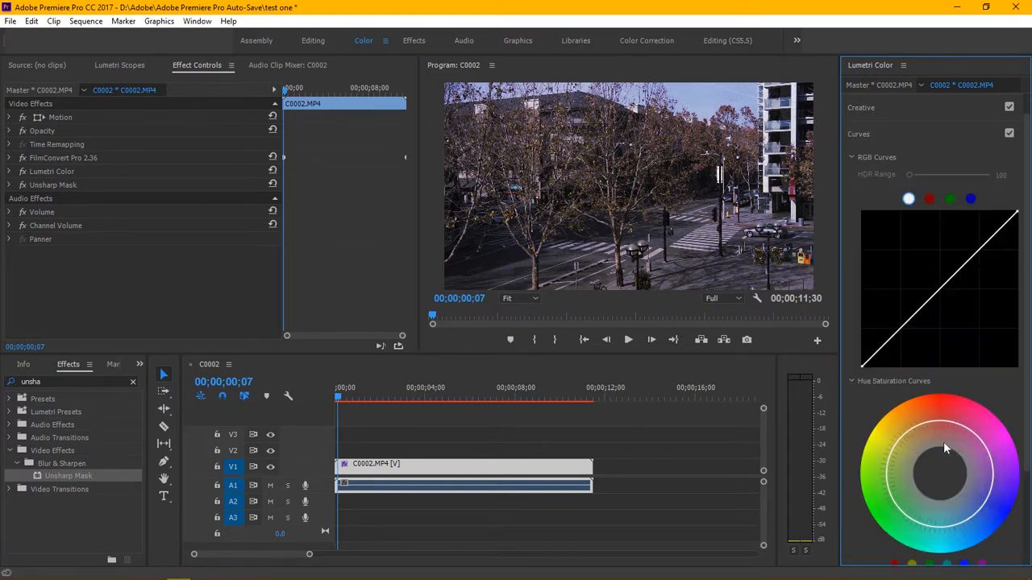
left_click(984, 245)
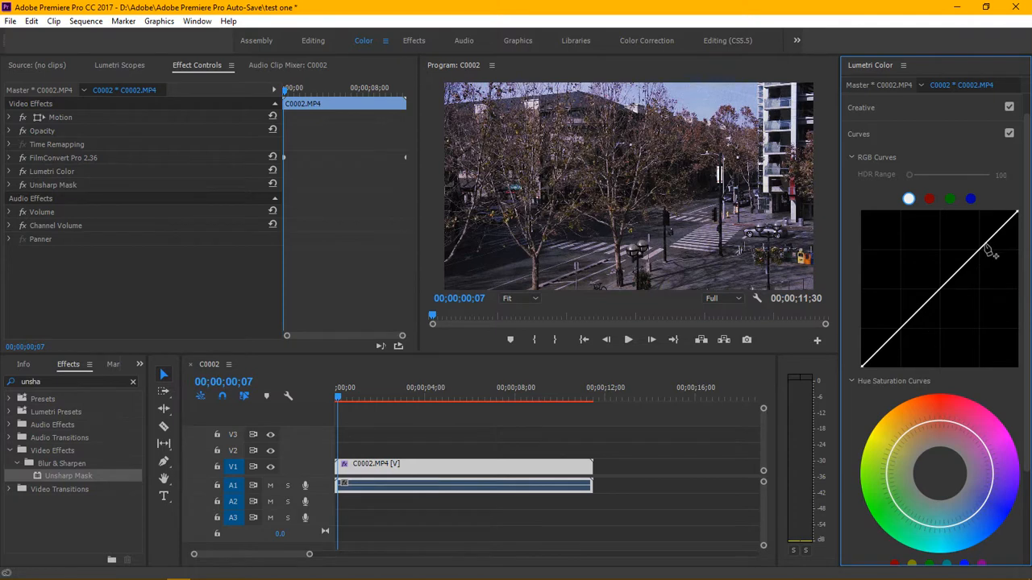
left_click(938, 289)
left_click(886, 339)
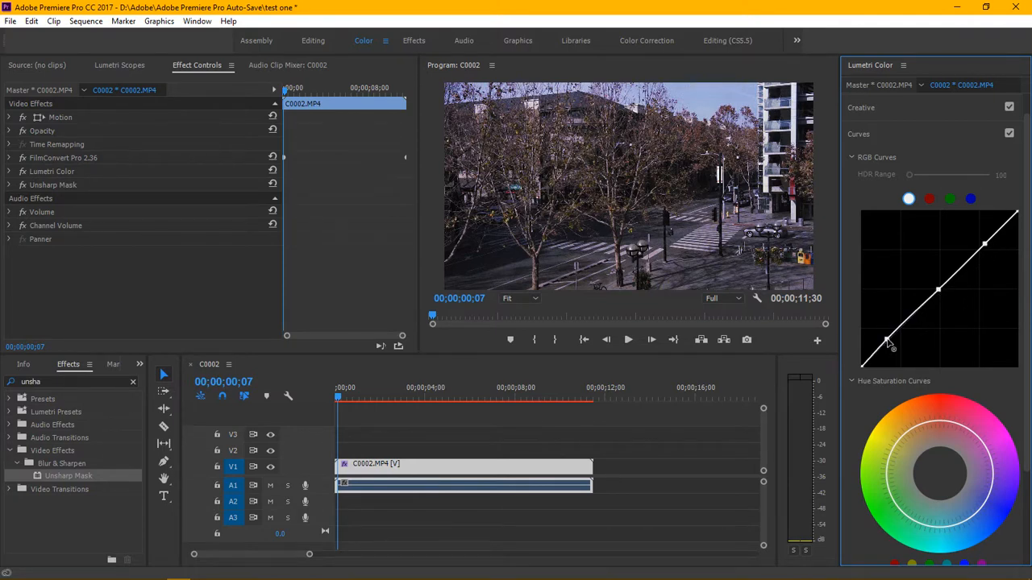
mouse_move(887, 341)
left_mouse_down()
mouse_move(893, 355)
mouse_move(882, 315)
mouse_move(895, 360)
mouse_move(874, 314)
mouse_move(897, 348)
mouse_move(886, 330)
left_mouse_up()
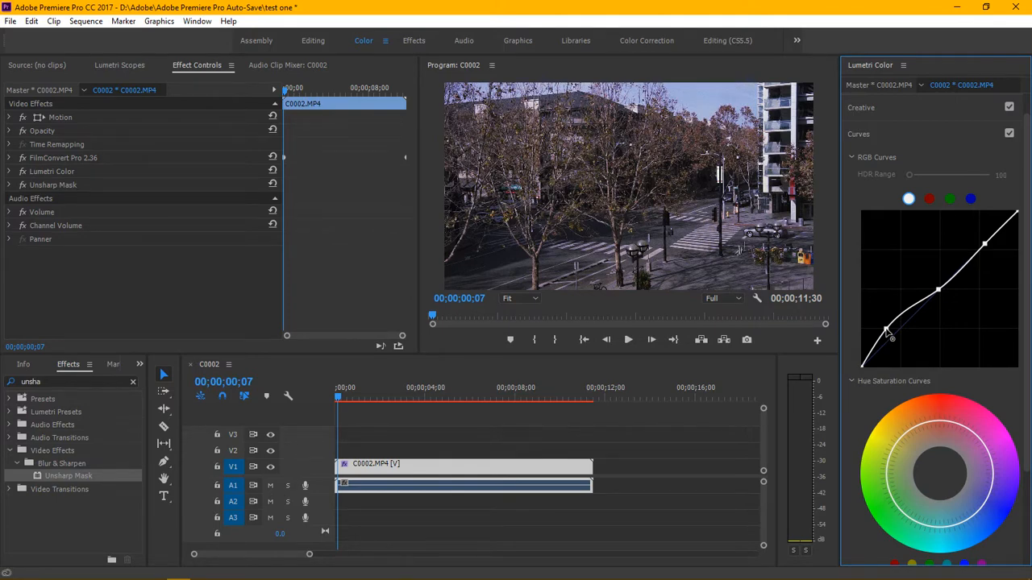
left_click_drag(887, 329, 888, 330)
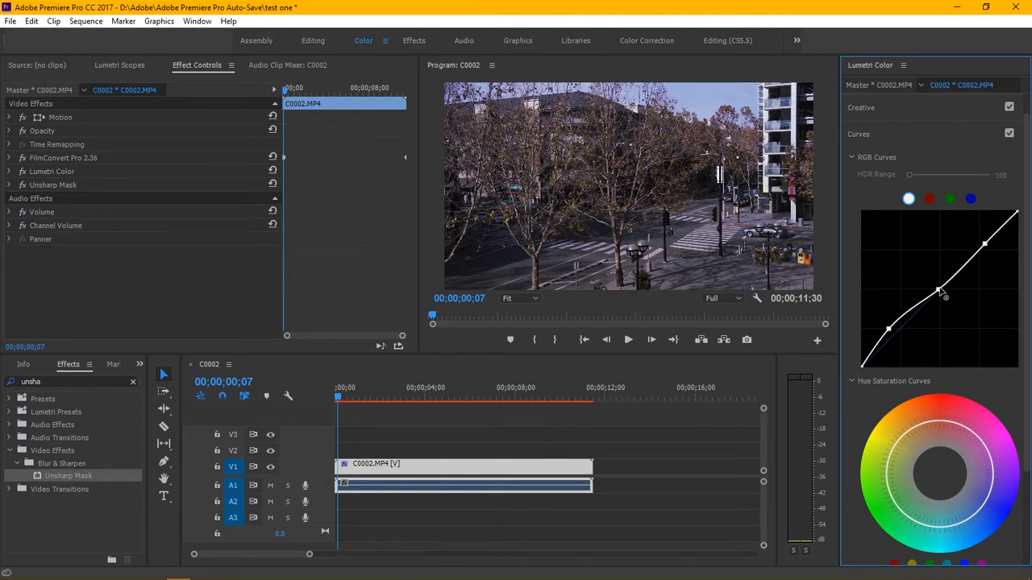
left_click_drag(940, 290, 943, 294)
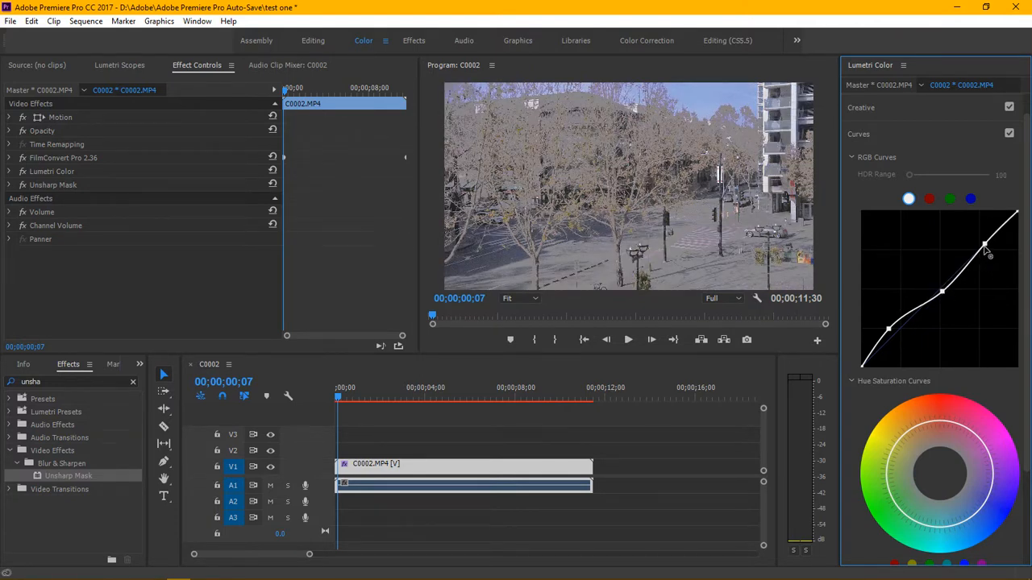
left_click_drag(984, 245, 984, 239)
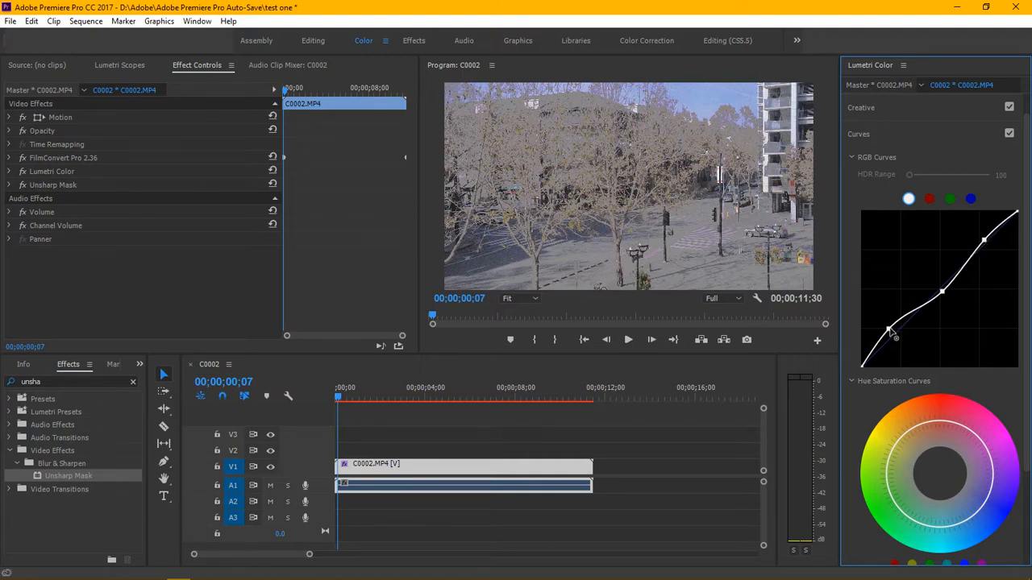
Check the red, green and blue channel curves, then slightly lower the shadow point on the master curve
left_click(929, 199)
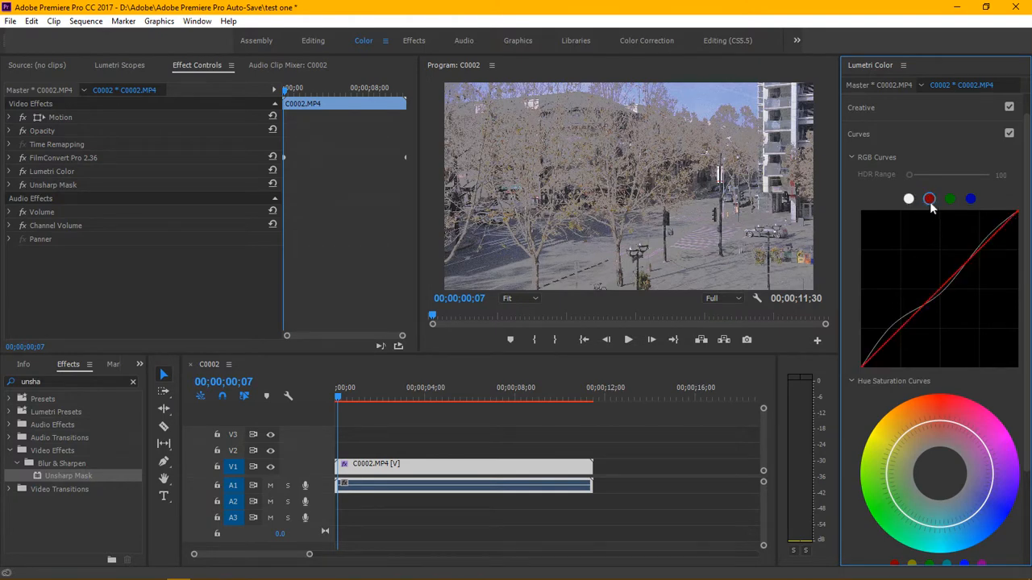
left_click(949, 200)
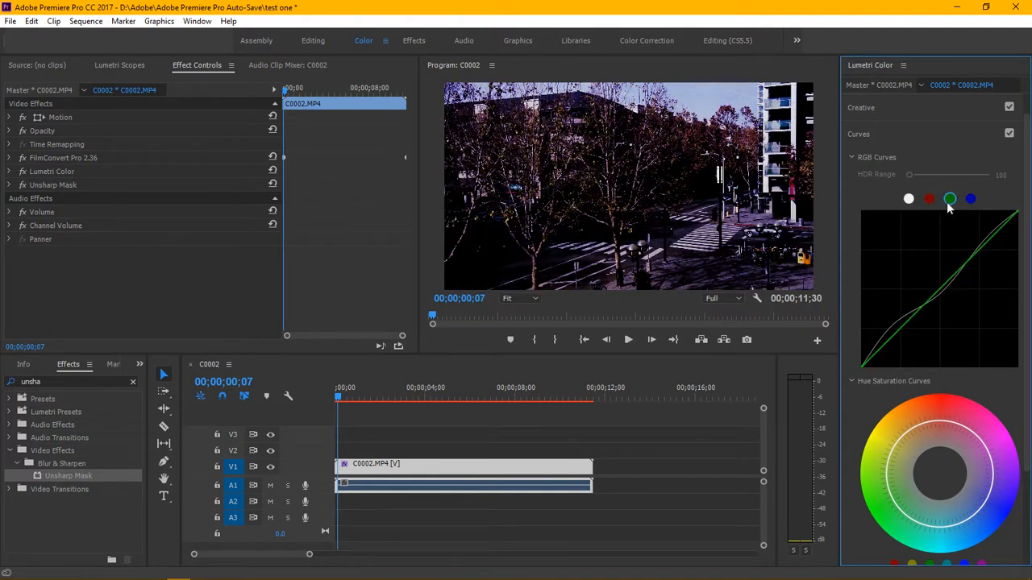
left_click(970, 201)
left_click(909, 200)
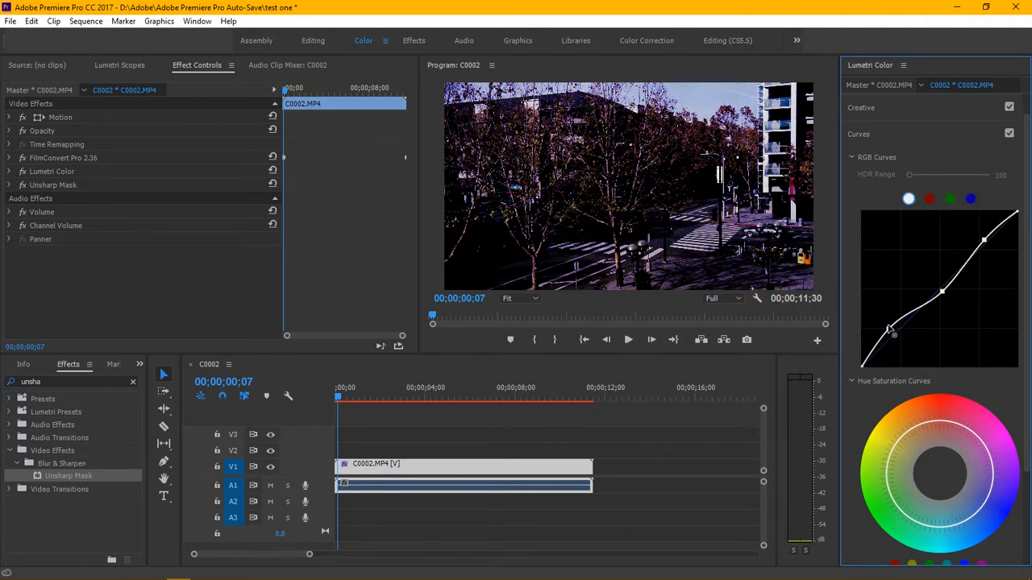
left_click_drag(888, 329, 891, 331)
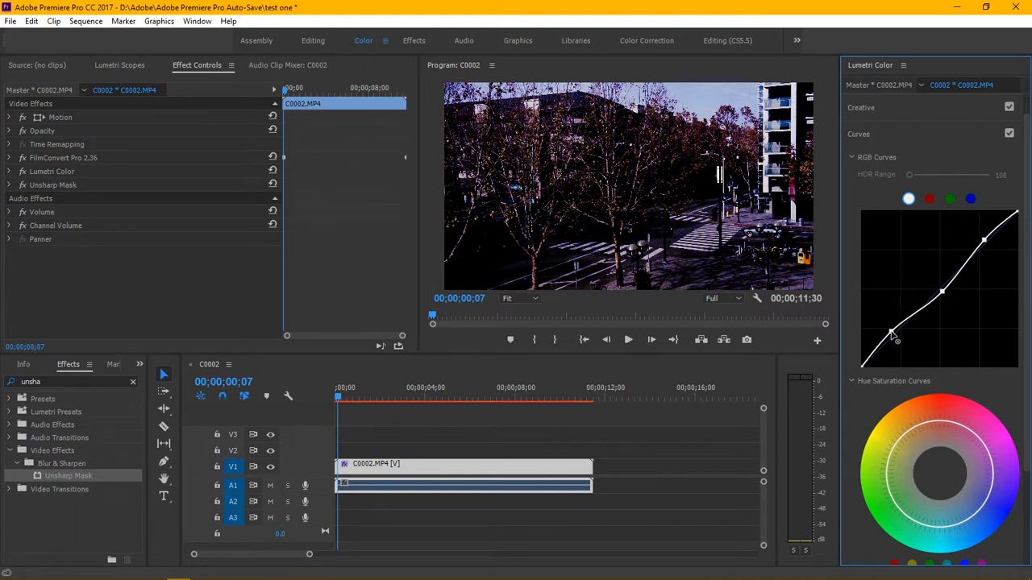
Collapse the RGB Curves and Hue Saturation Curves groups in the Lumetri Curves section
left_click(853, 158)
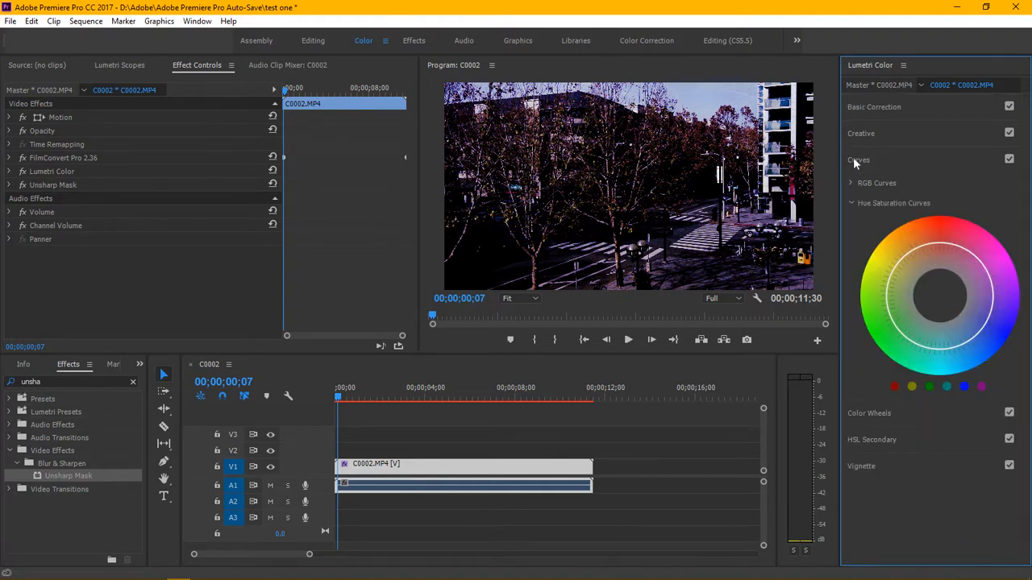
left_click(853, 203)
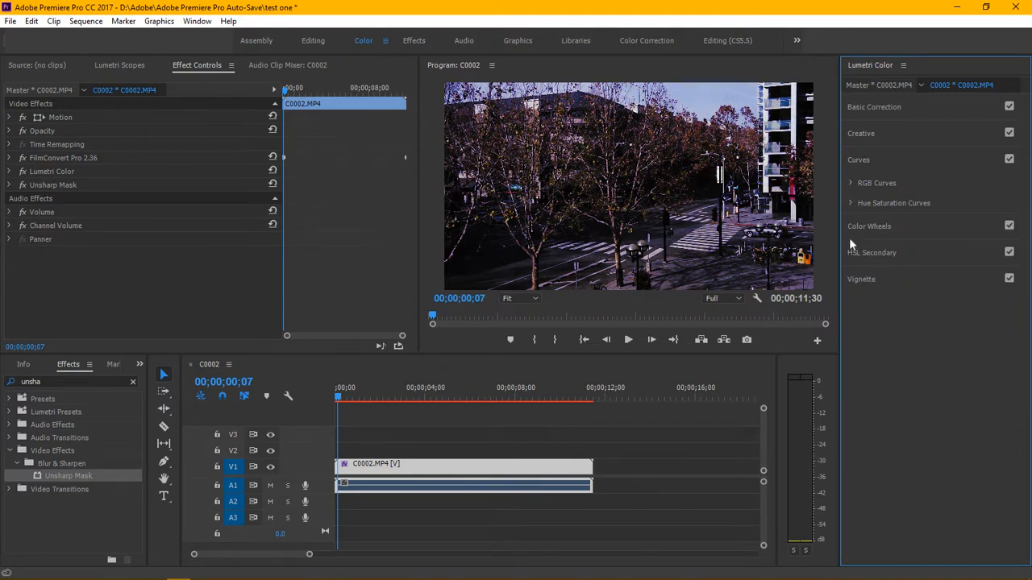
left_click(852, 183)
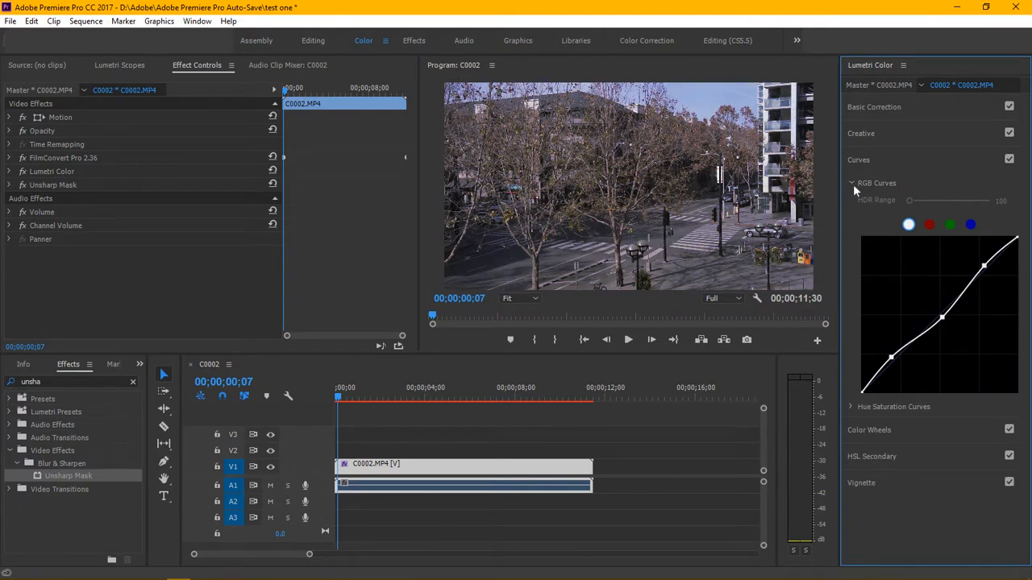
left_click(852, 183)
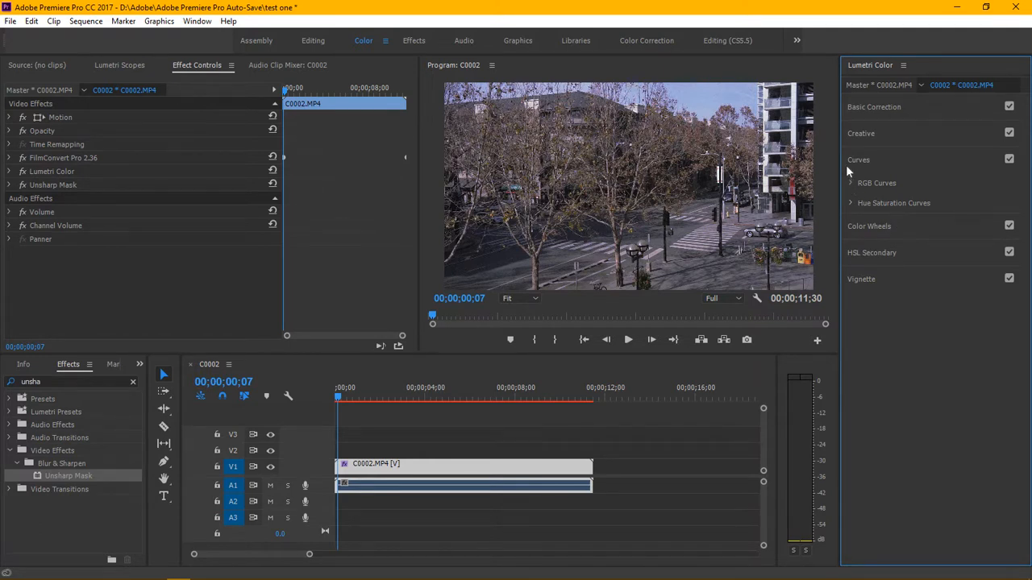
Return to the Creative section and set the McKinnon 75 look's intensity to 38.4
left_click(948, 113)
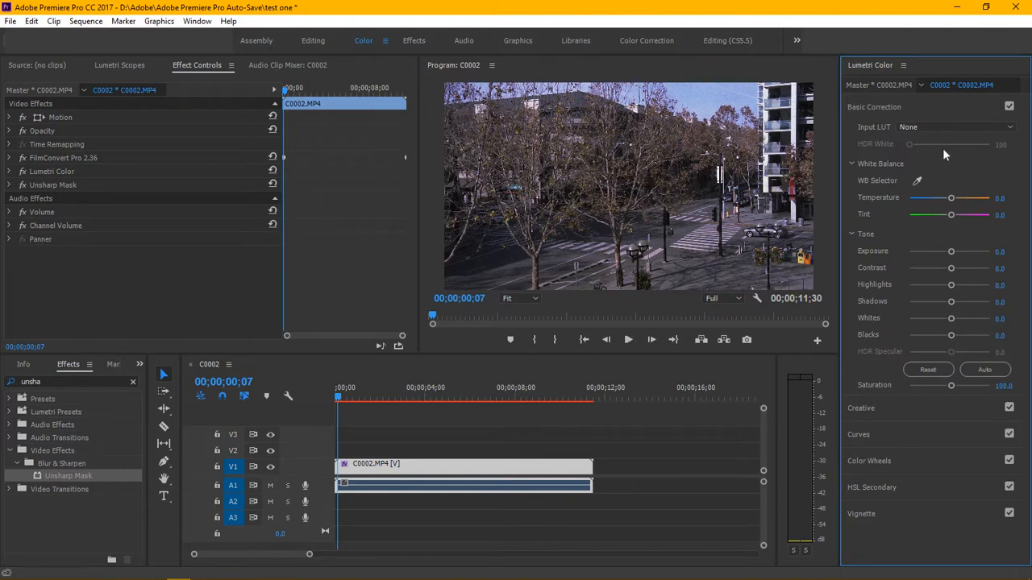
left_click(910, 411)
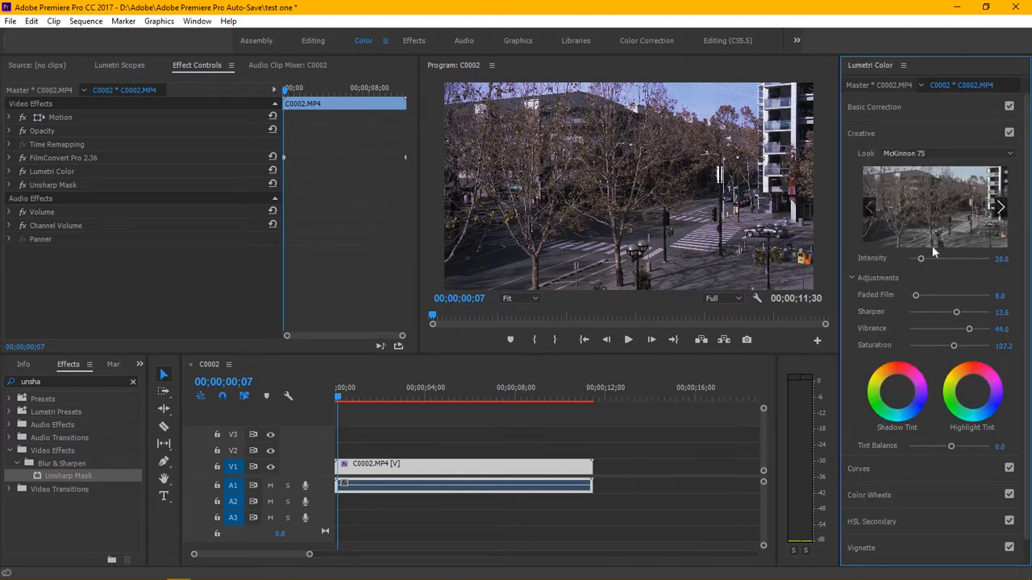
left_click_drag(924, 261, 925, 261)
Switch to the YouTube Live Dashboard in Chrome and pop out the live chat into its own window
mouse_move(302, 576)
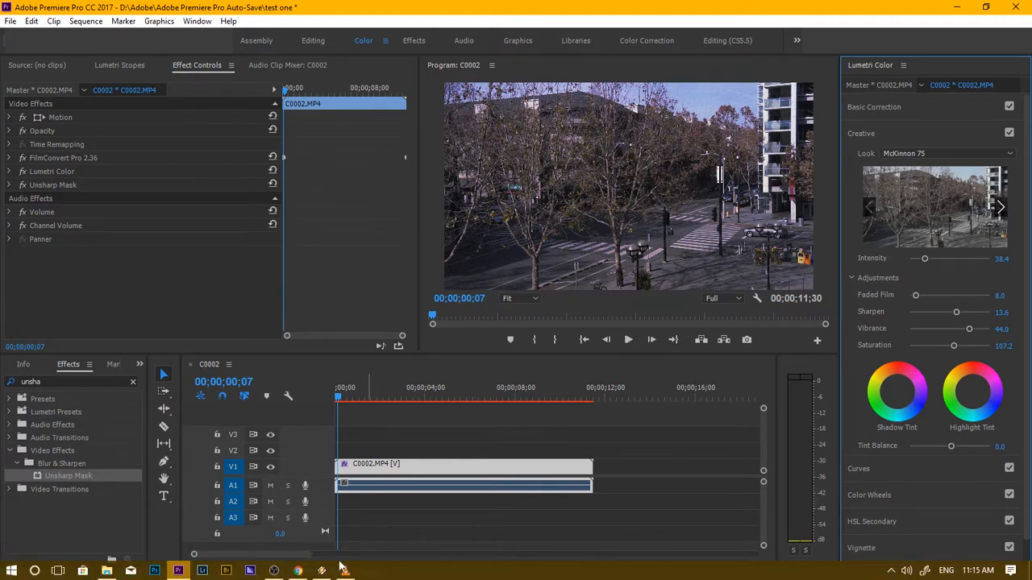
left_click(300, 572)
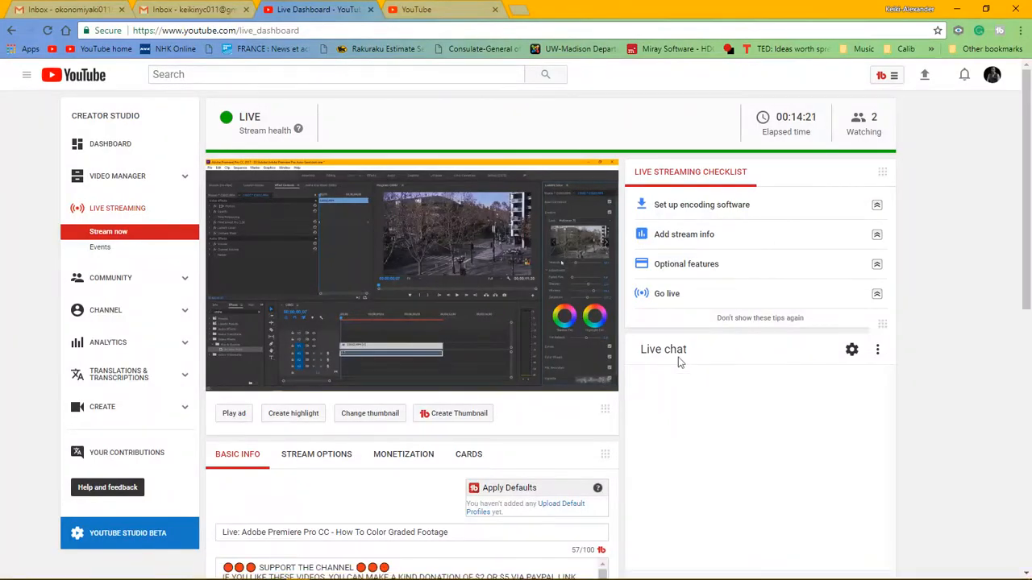
left_click(877, 349)
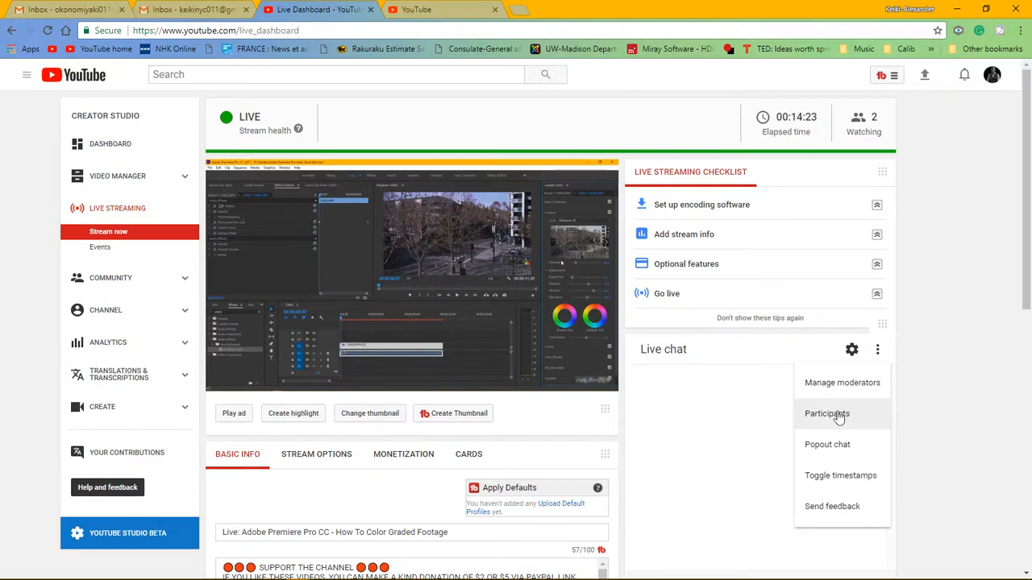
left_click(836, 448)
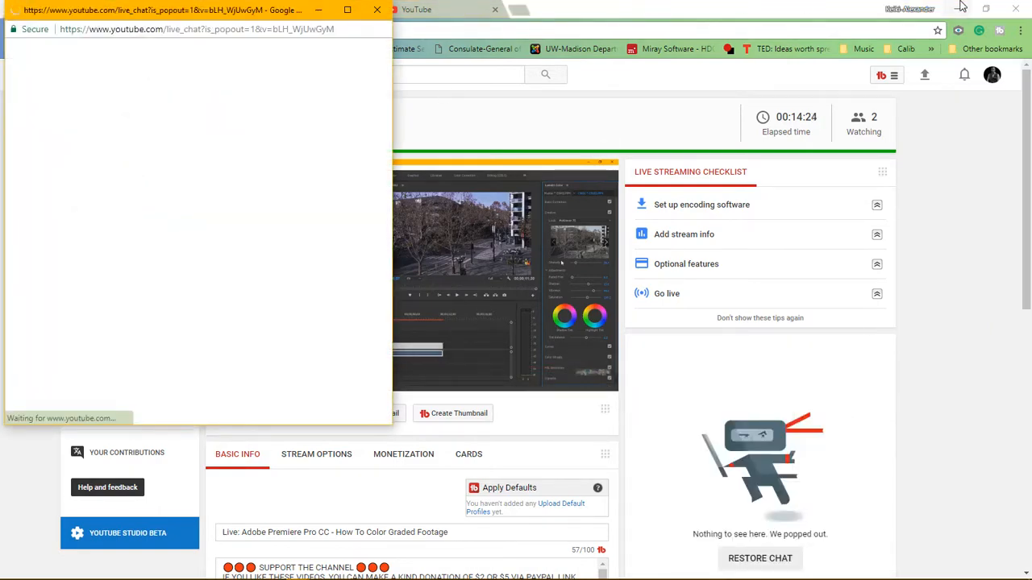
Bring the pop-out live chat over Premiere Pro, post "Hello everyone" and "good morning", and minimize the chat window
left_click(958, 7)
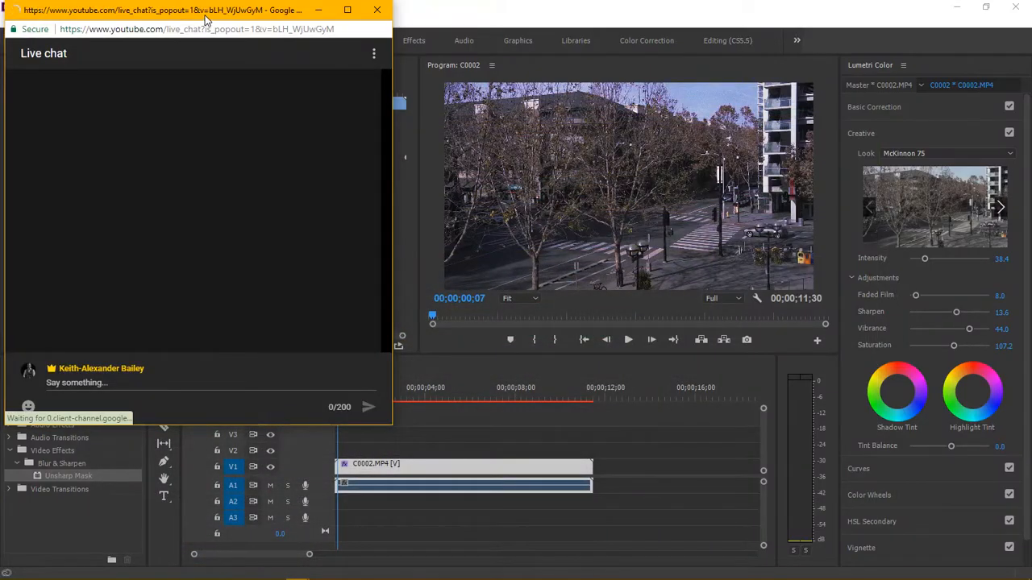
left_click_drag(211, 14, 653, 51)
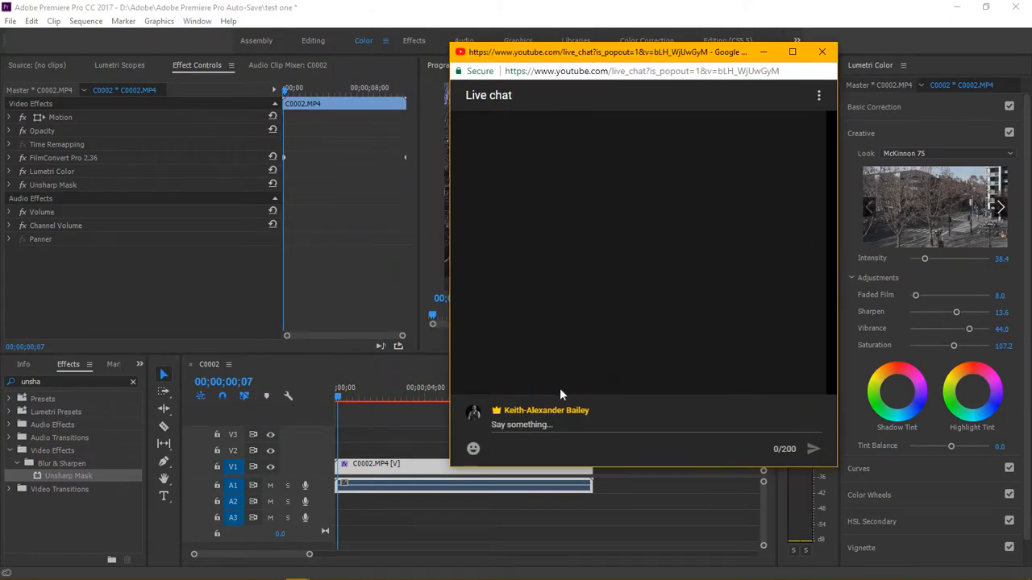
left_click(536, 420)
type("Hello ")
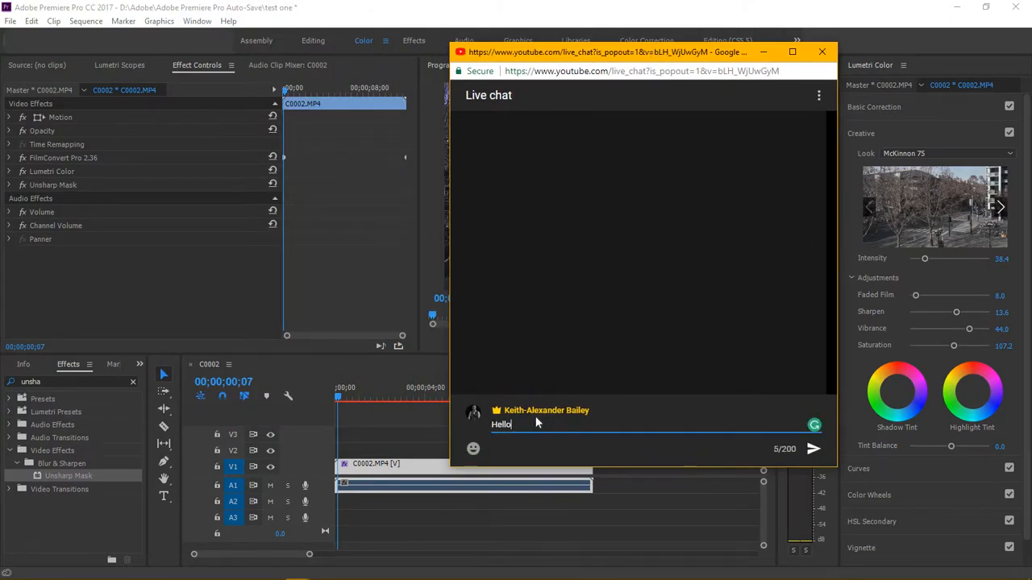
type("everyone")
key("Return")
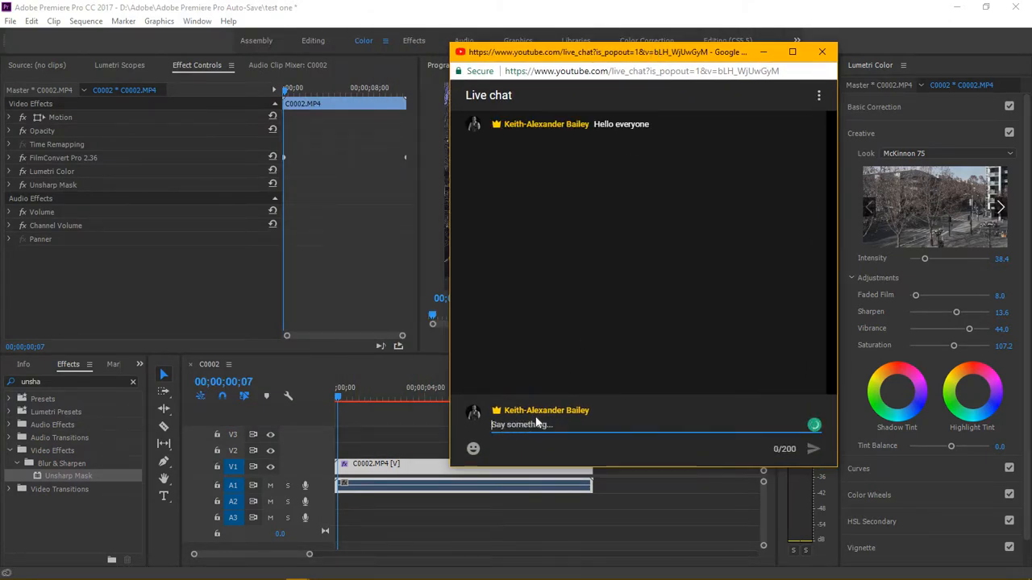
type("good morning")
key("Return")
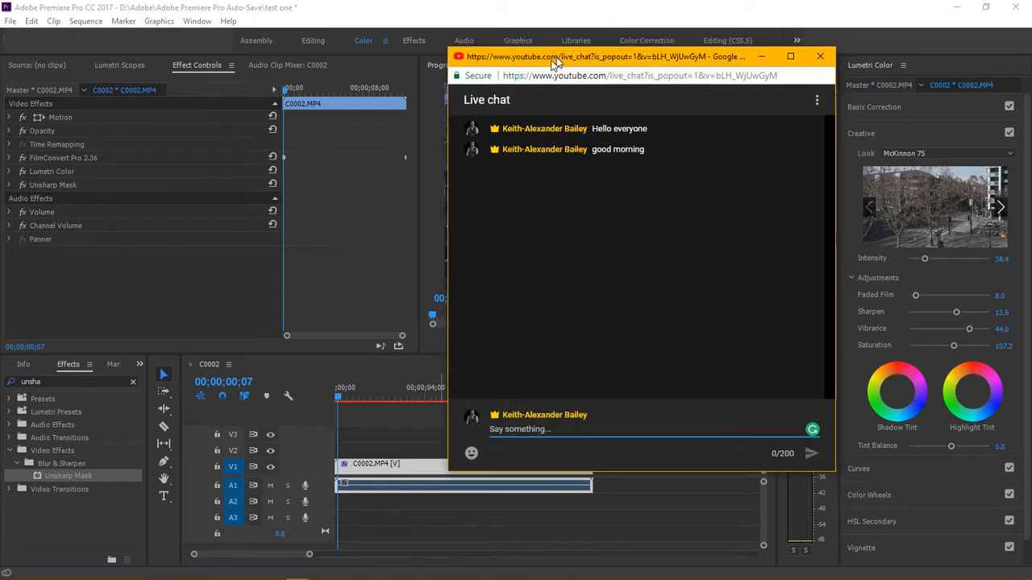
left_click_drag(560, 55, 184, 144)
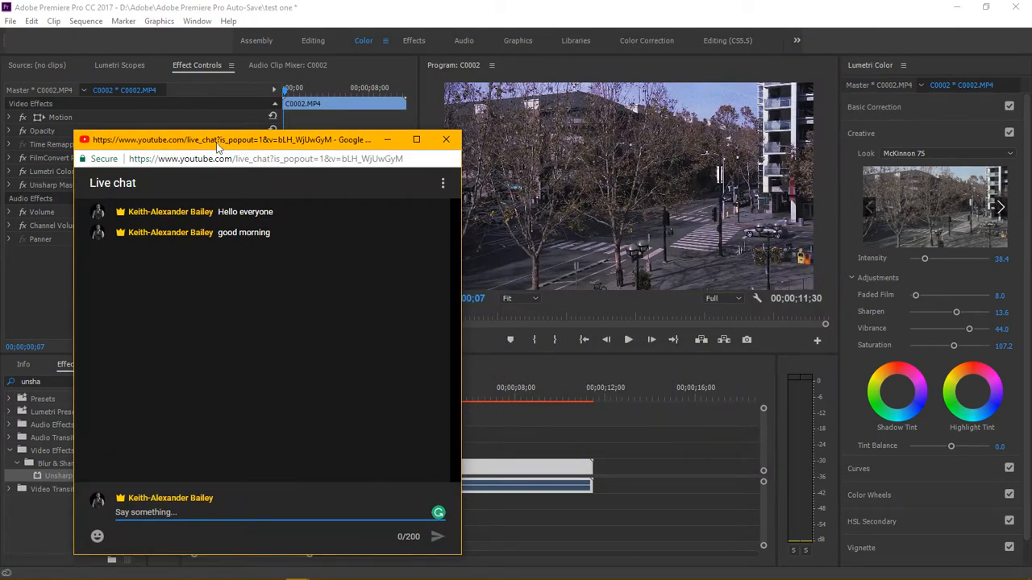
left_click(387, 139)
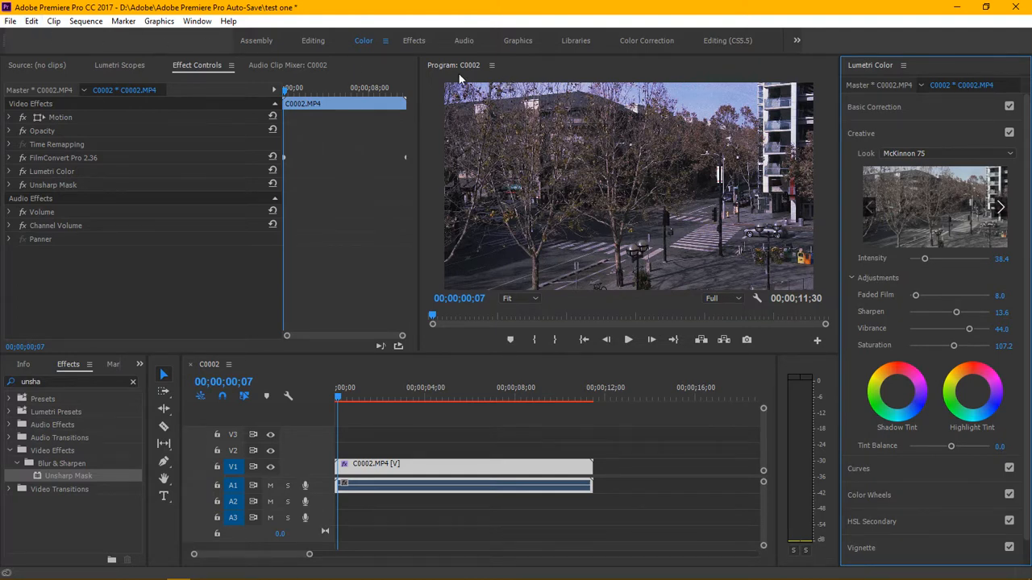
left_click(491, 65)
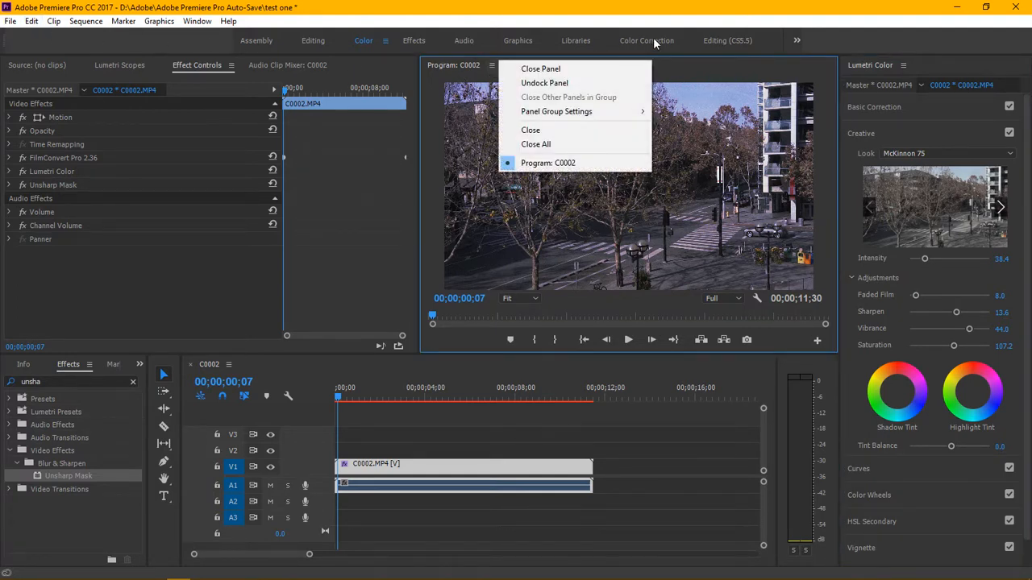
left_click(660, 14)
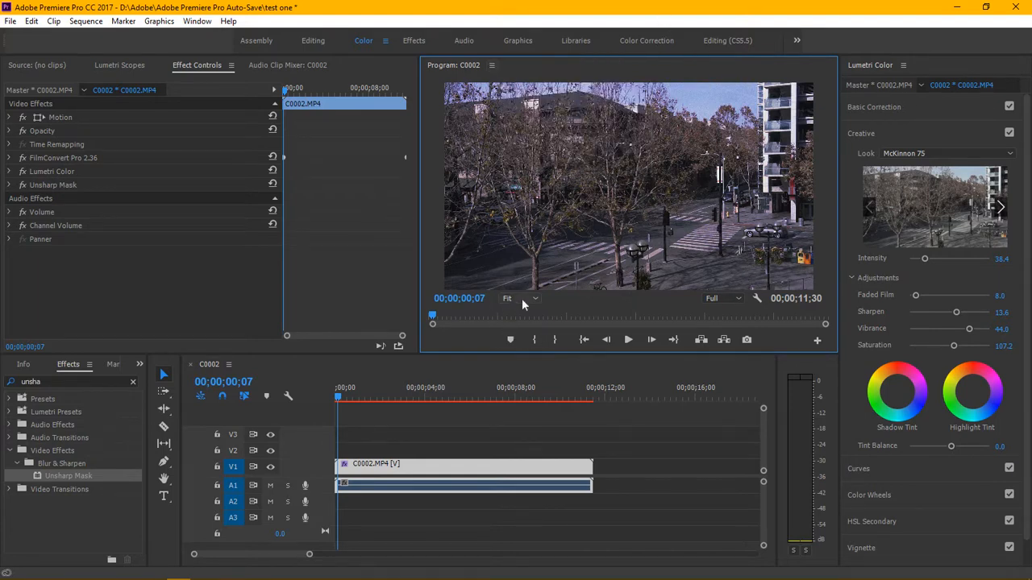
Compare C0002.MP4 before and after grading by switching FilmConvert Pro, Lumetri Color and Unsharp Mask off and back on
left_click(24, 163)
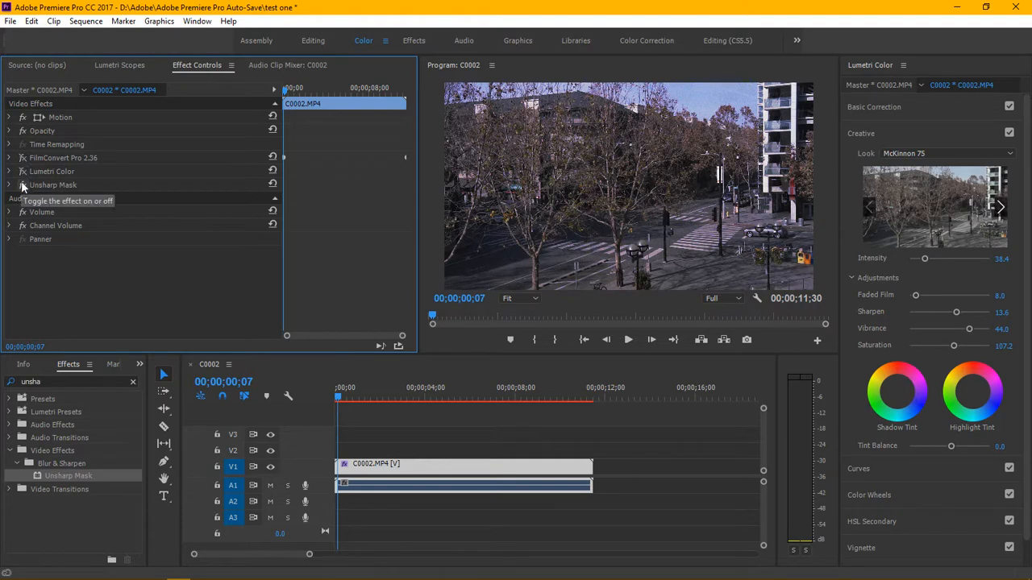
left_click(22, 185)
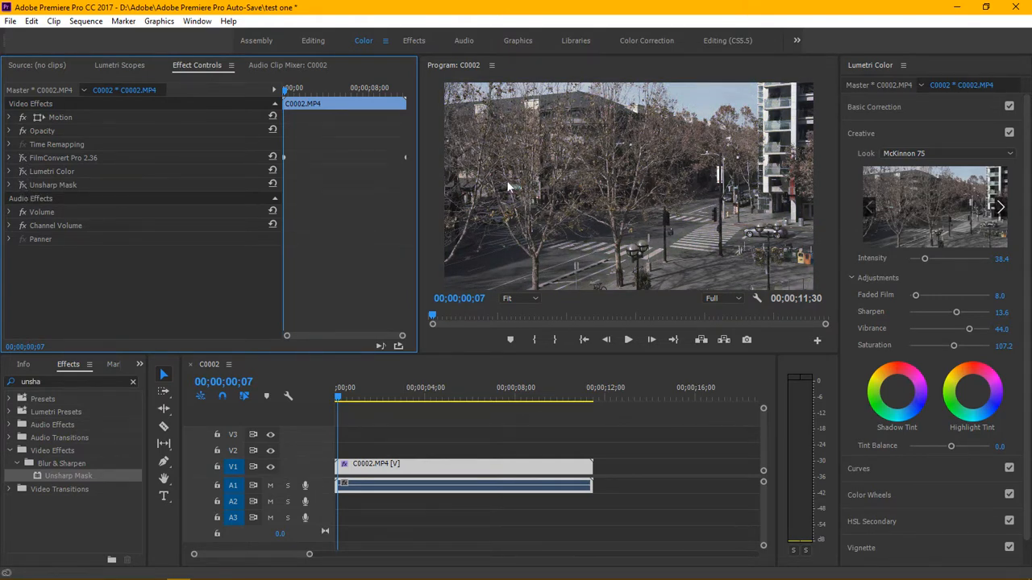
left_click(24, 159)
left_click(23, 172)
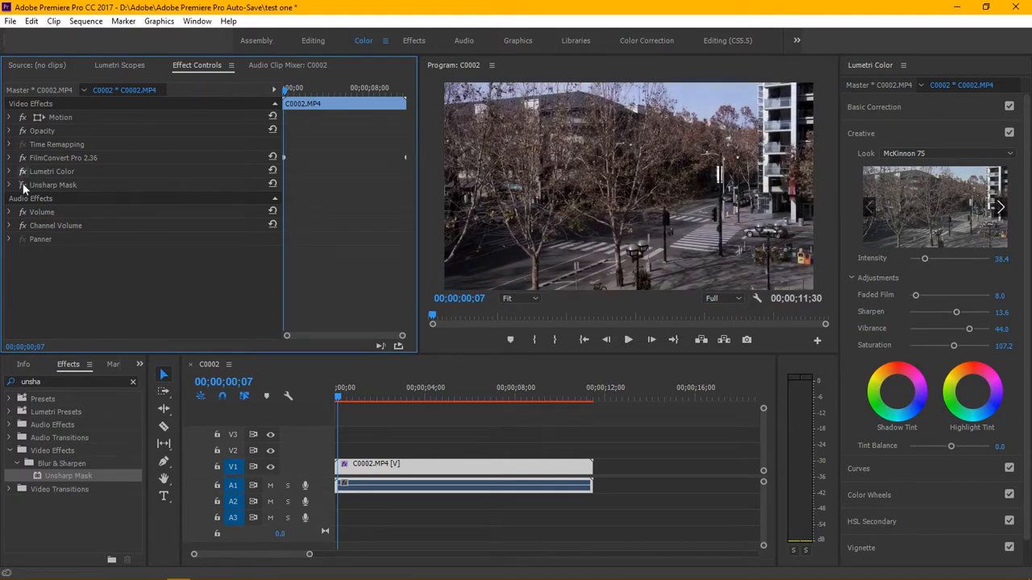
left_click(23, 184)
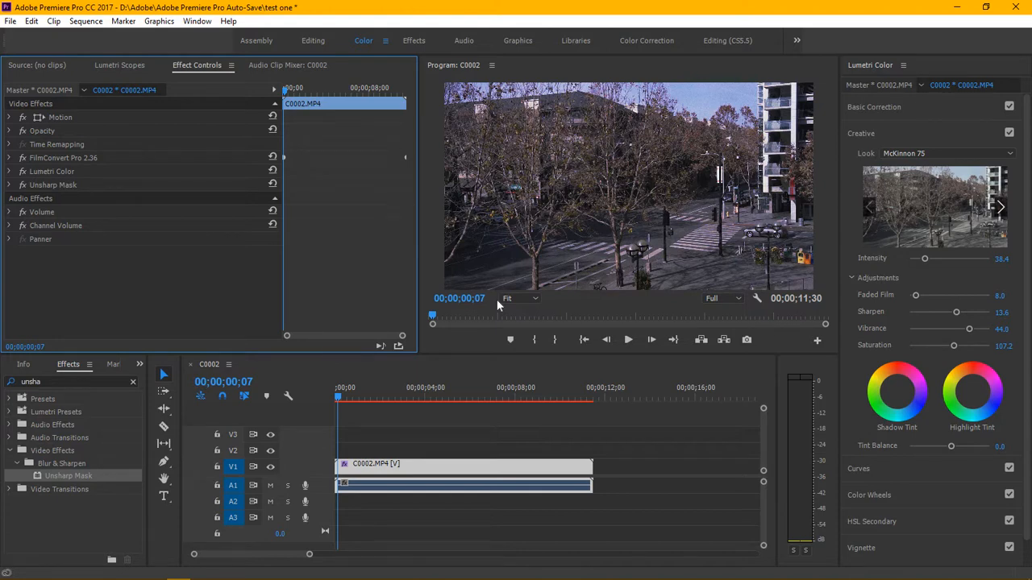
Switch to Chrome, view the Creator Studio dashboard in a new tab, and return to Premiere Pro
mouse_move(345, 577)
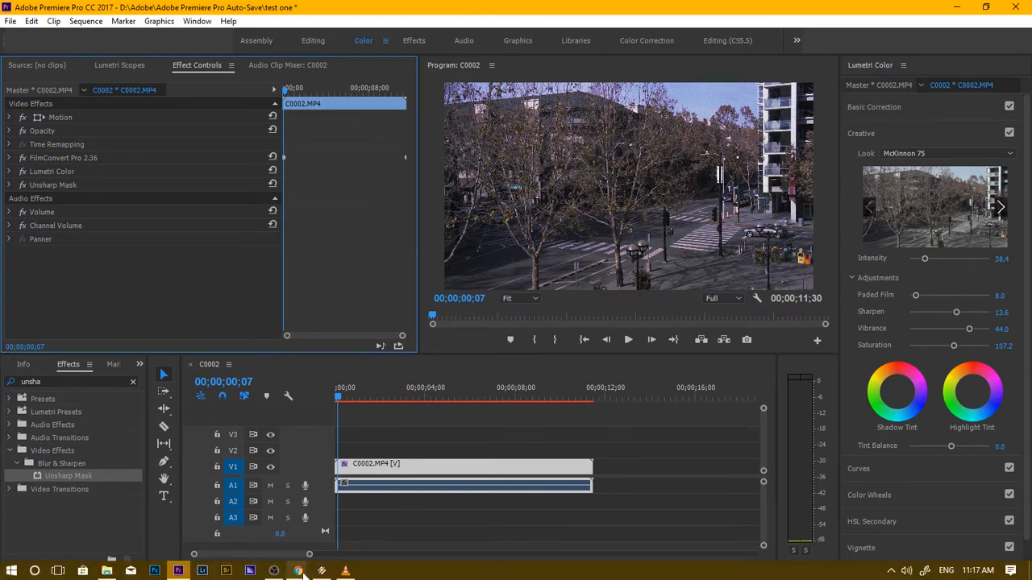
mouse_move(303, 574)
left_click(277, 516)
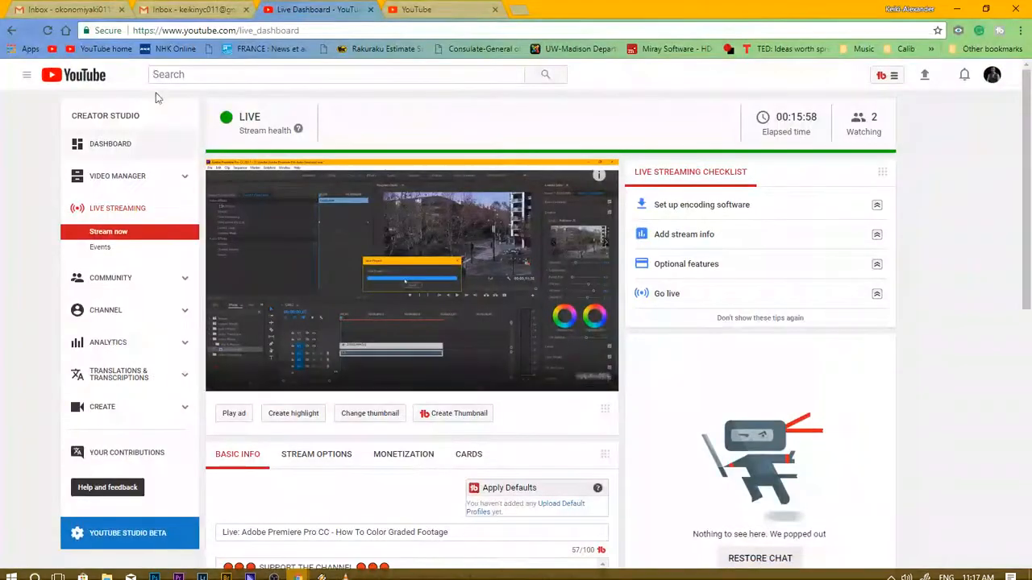
left_click(432, 6)
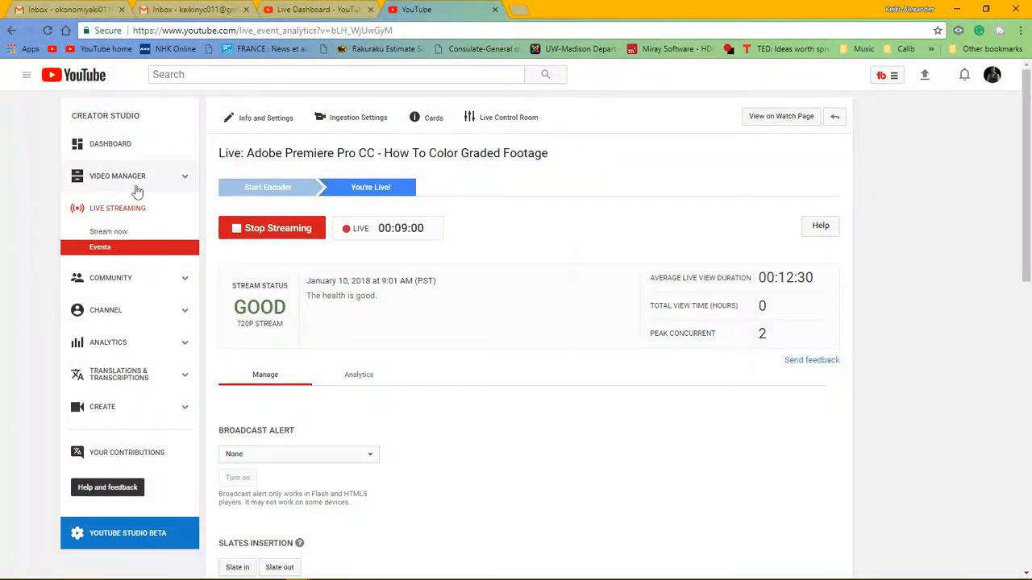
right_click(124, 146)
left_click(161, 152)
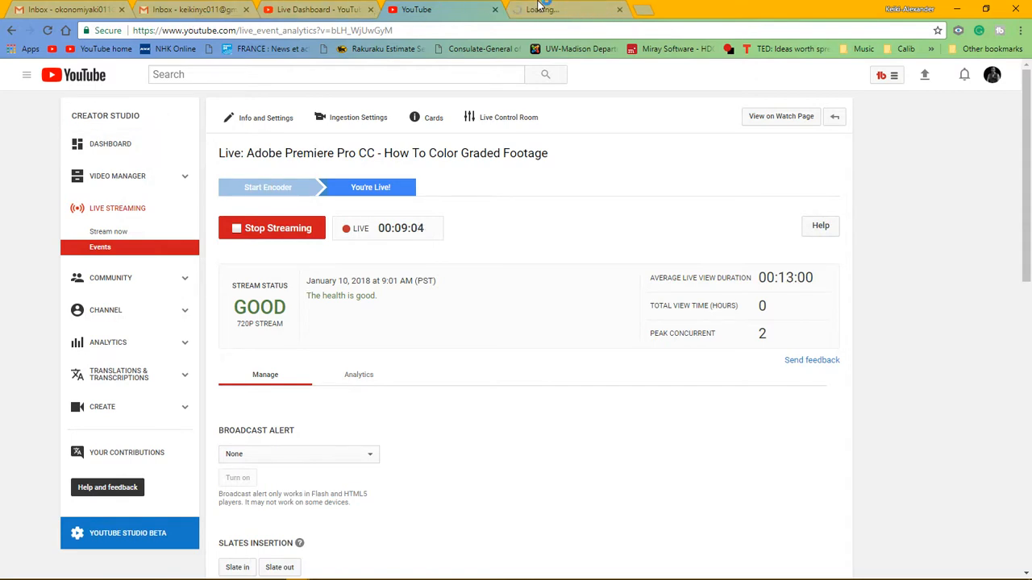
left_click(564, 8)
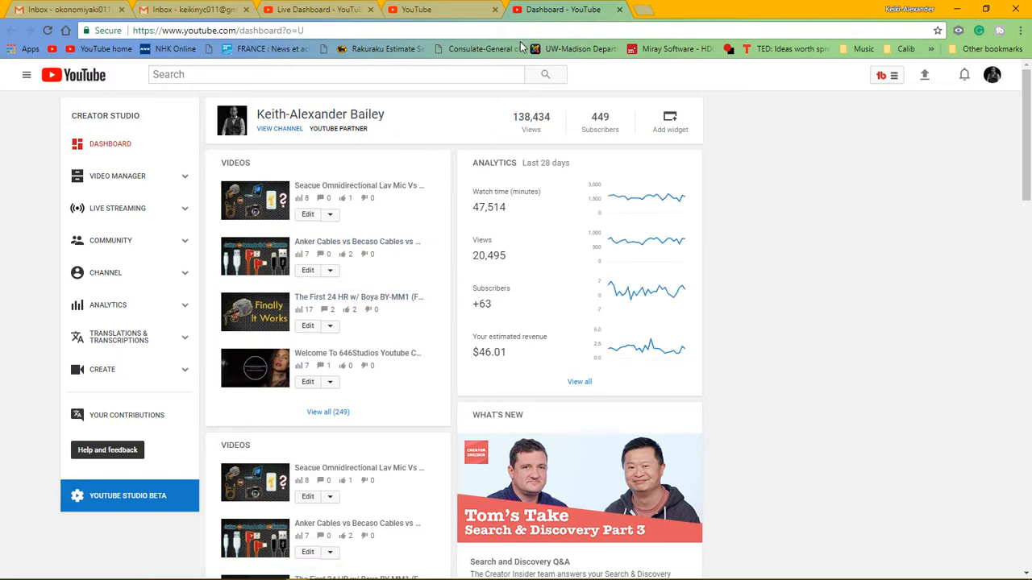
left_click(956, 8)
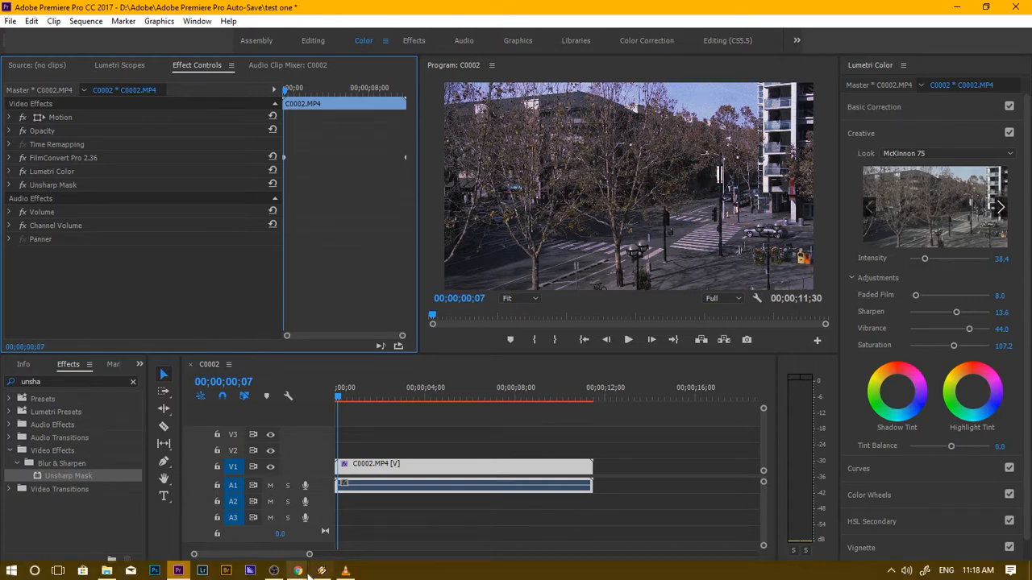
Restore the pop-out live chat window over Premiere Pro and read the viewers' messages
mouse_move(300, 573)
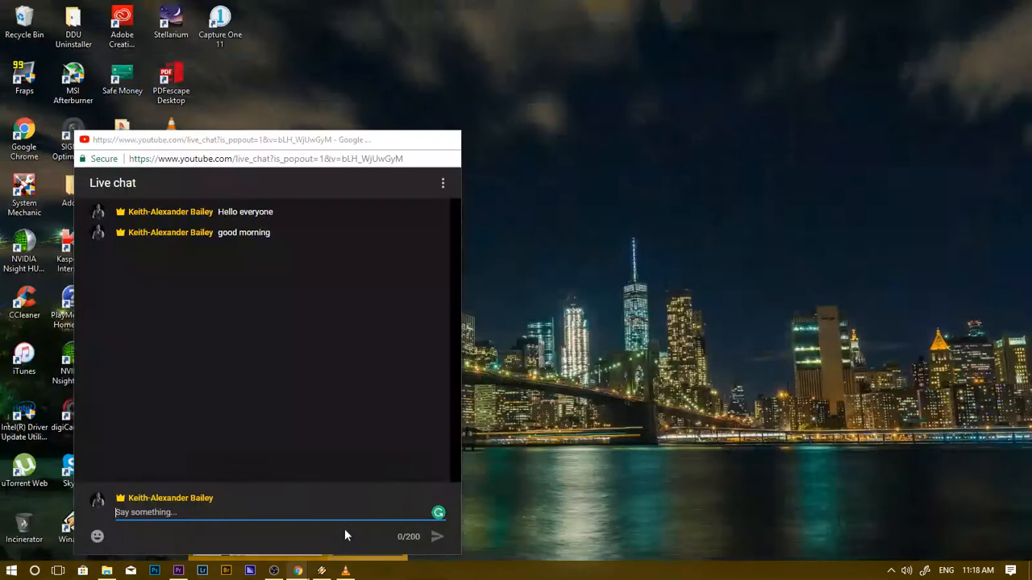
left_click(345, 528)
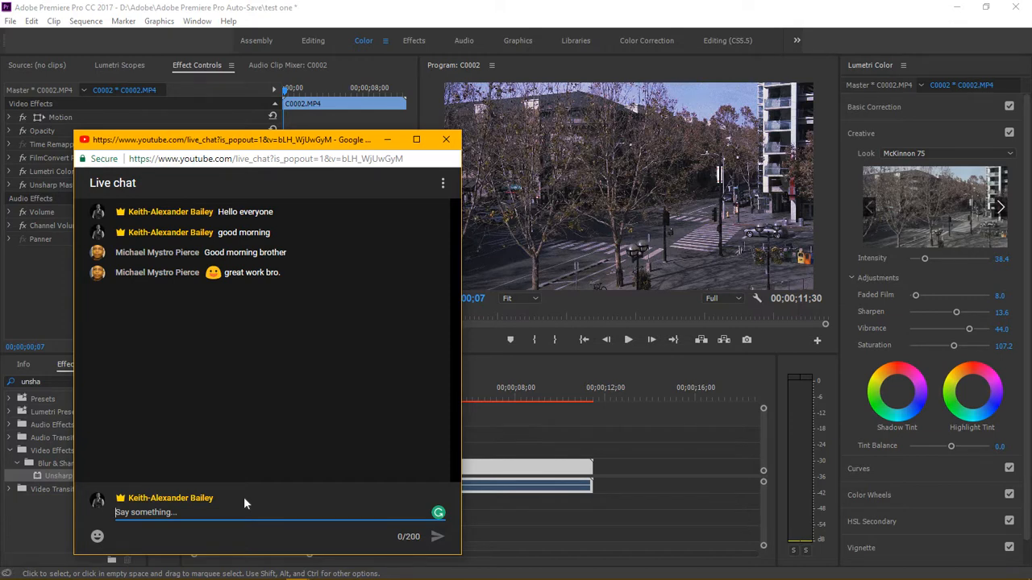
left_click_drag(302, 143, 280, 135)
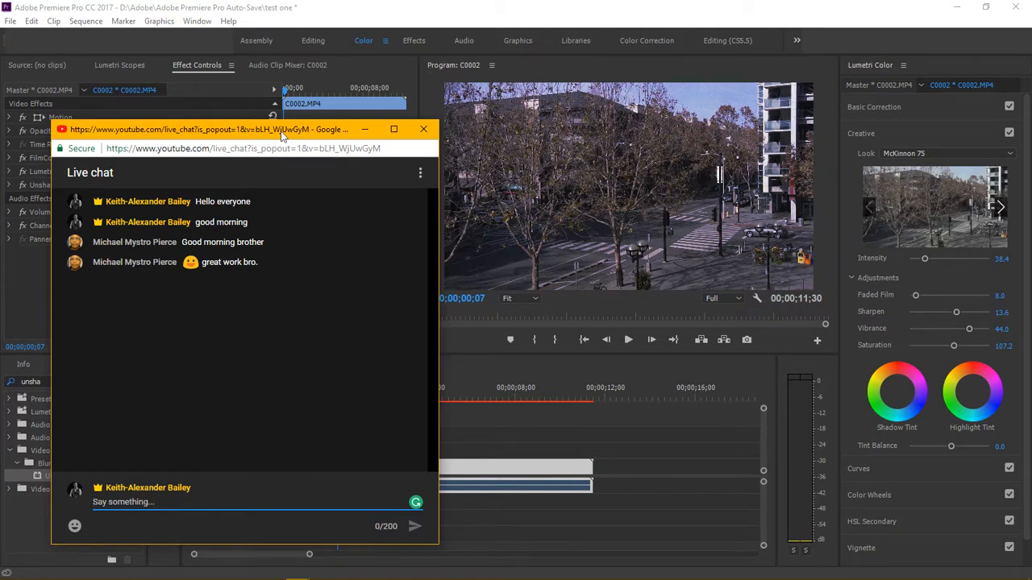
mouse_move(346, 577)
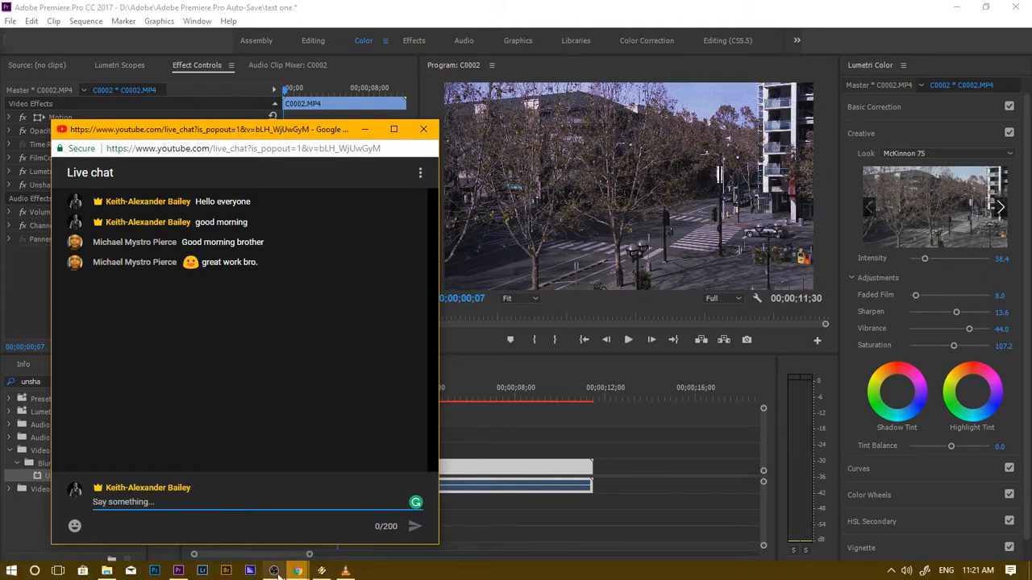